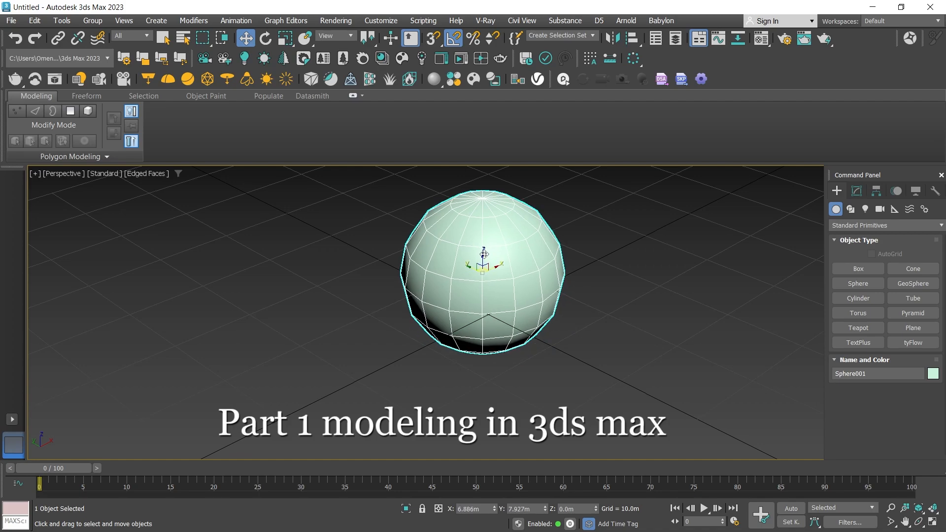
# Set the sphere's X position to 0 m.
pyautogui.doubleClick(474, 509)
pyautogui.write('0')
pyautogui.press('Return')
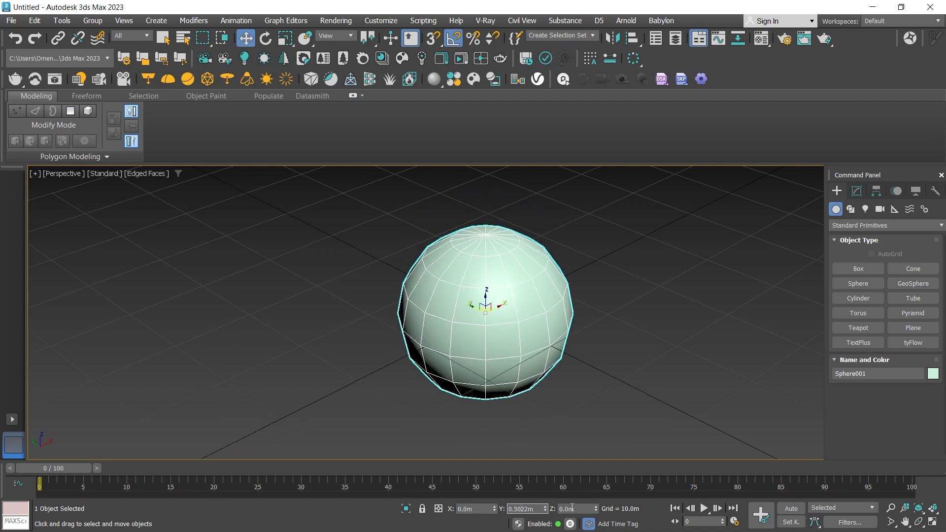
# Set the sphere's radius to 5 m.
pyautogui.click(856, 191)
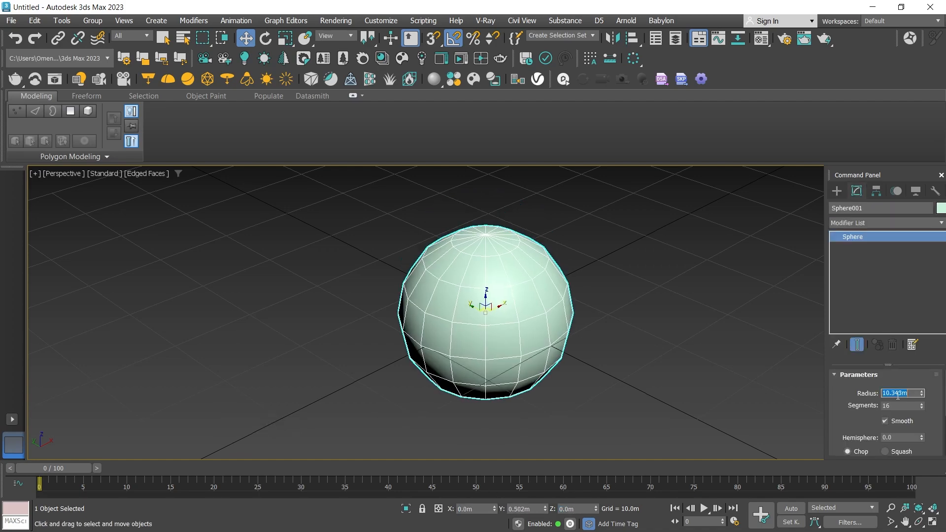
pyautogui.write('5')
pyautogui.press('Tab')
pyautogui.press('r')
pyautogui.press('r')
pyautogui.press('r')
pyautogui.press('r')
pyautogui.press('r')
pyautogui.press('r')
pyautogui.press('r')
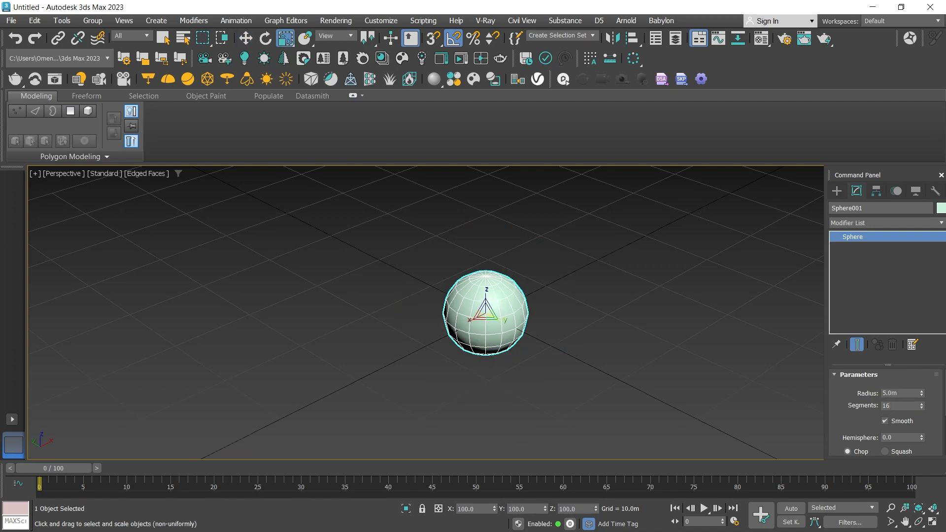
pyautogui.scroll(5, 546, 284)
pyautogui.rightClick(546, 285)
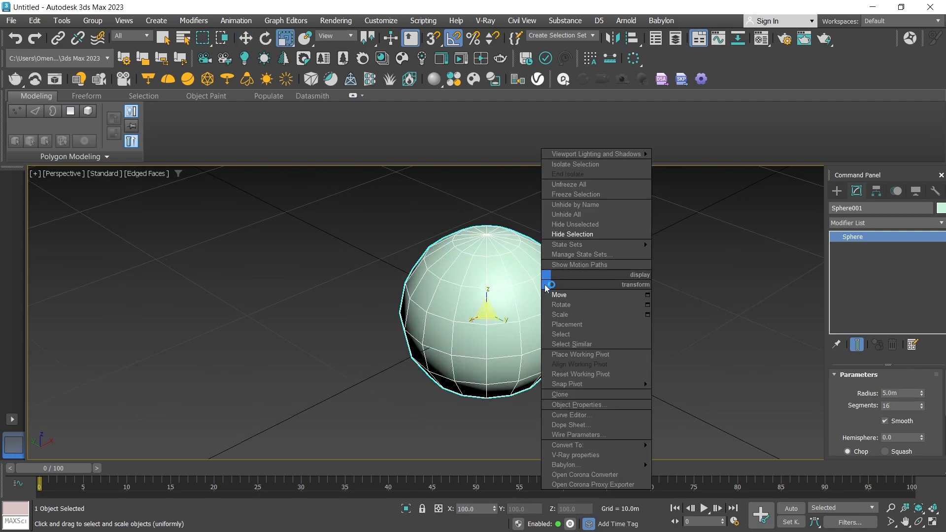
pyautogui.click(569, 297)
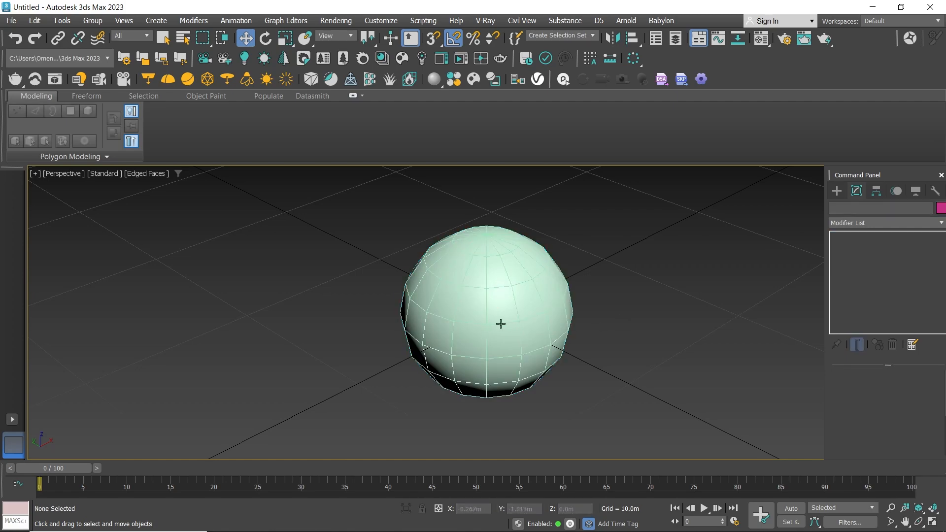
pyautogui.press('f')
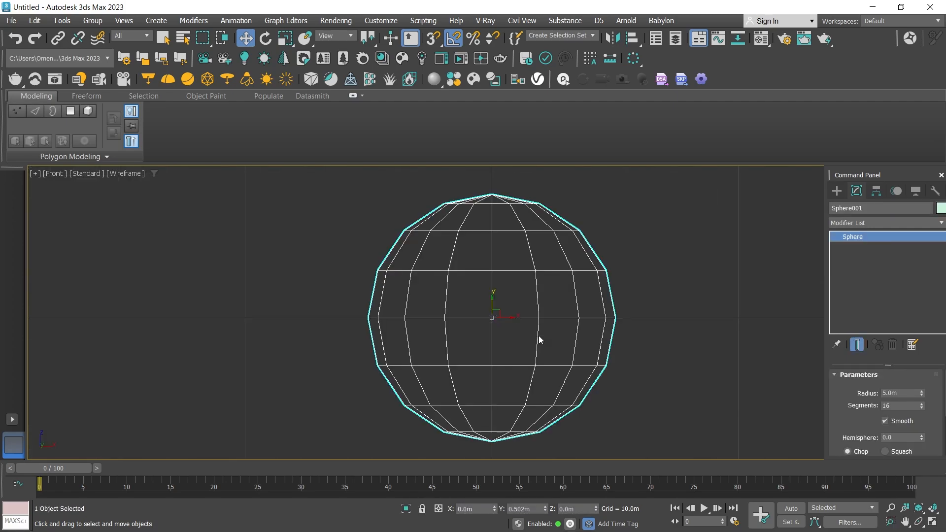
pyautogui.press('p')
# Apply an Edit Poly modifier to the sphere and expand its sub-object levels.
pyautogui.click(61, 155)
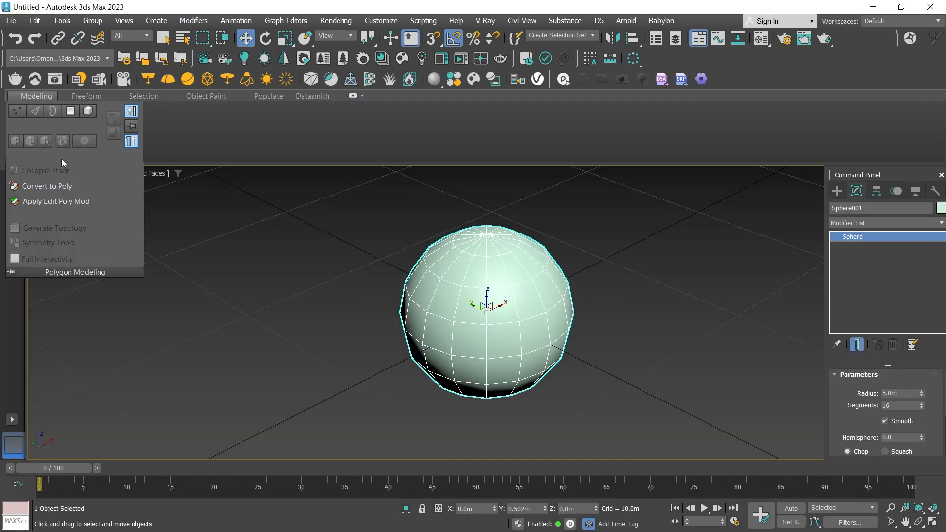
pyautogui.click(76, 205)
pyautogui.press('super')
pyautogui.press('super')
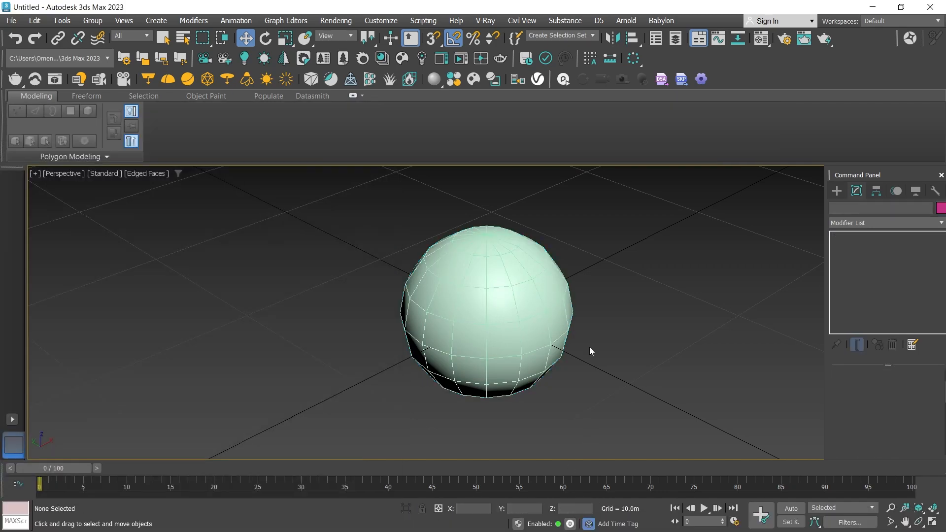
pyautogui.click(848, 237)
# Bring up the Generate Topology tool and apply the diamond lattice pattern to the whole sphere.
pyautogui.click(86, 157)
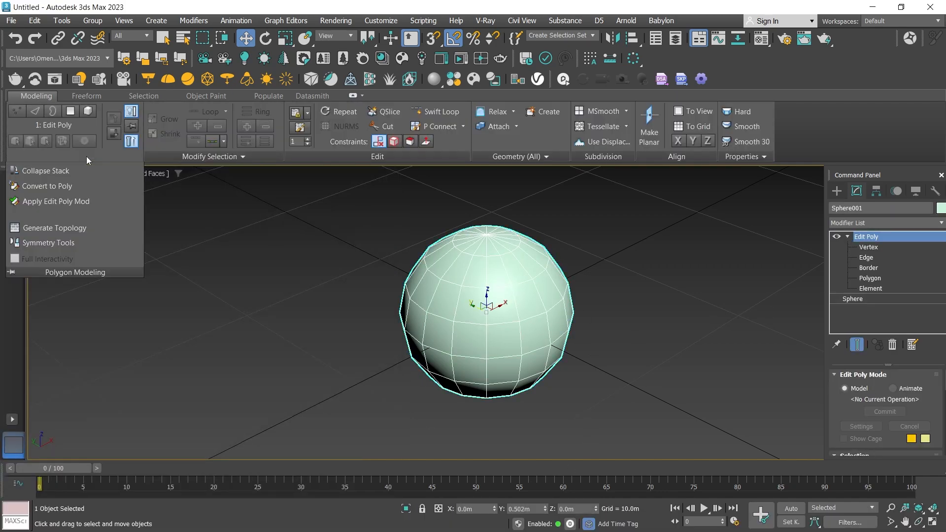
pyautogui.click(54, 227)
pyautogui.click(146, 149)
pyautogui.click(585, 243)
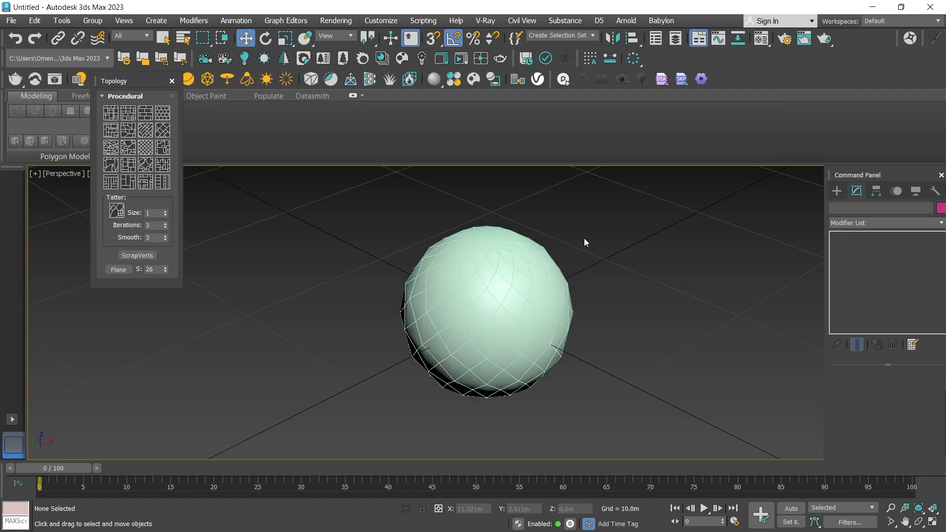
# Try another procedural topology pattern on the reselected sphere and undo it.
pyautogui.scroll(3, 533, 240)
pyautogui.click(448, 264)
pyautogui.click(163, 138)
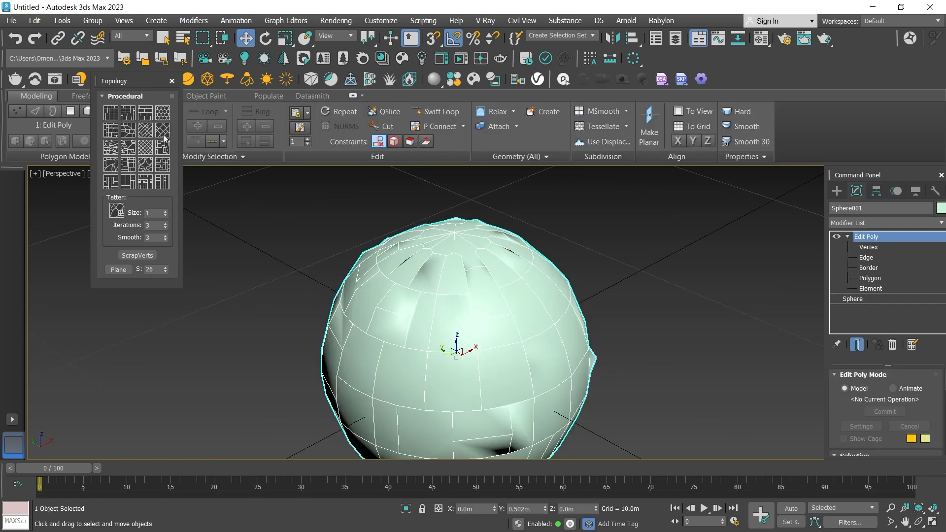
pyautogui.hotkey('ctrl', 'z')
pyautogui.hotkey('ctrl', 'z')
# Apply further procedural patterns over the diamond mesh to form large irregular patches, undoing the unwanted variants.
pyautogui.click(160, 150)
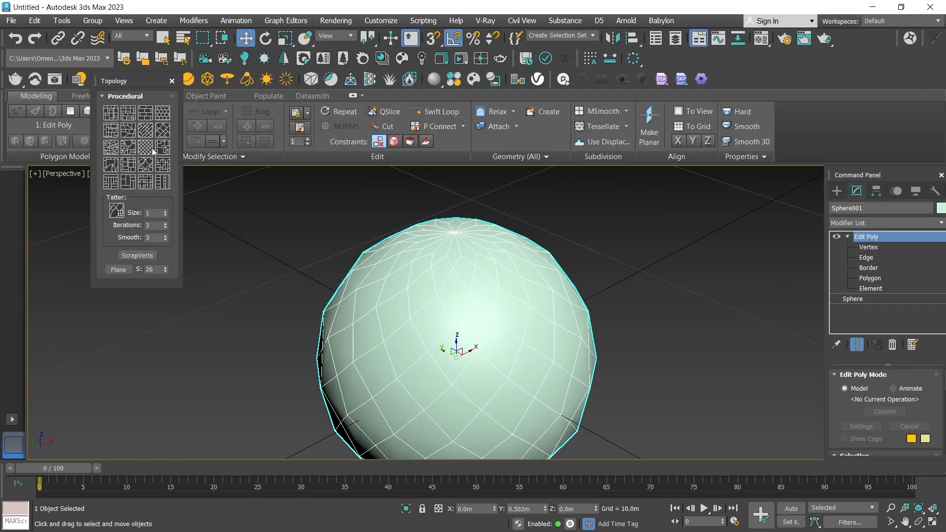
pyautogui.click(151, 165)
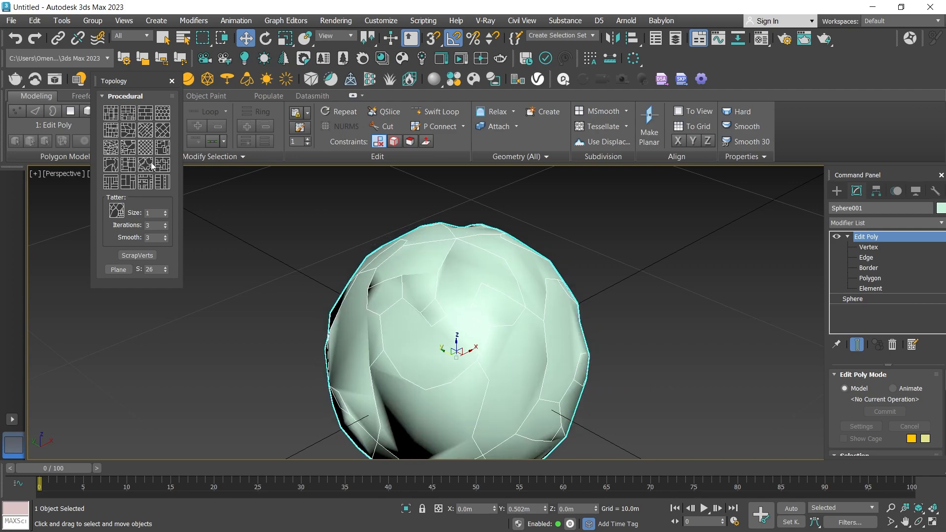
pyautogui.hotkey('ctrl', 'z')
pyautogui.click(148, 148)
pyautogui.click(133, 164)
pyautogui.hotkey('ctrl', 'z')
pyautogui.click(159, 164)
pyautogui.hotkey('ctrl', 'z')
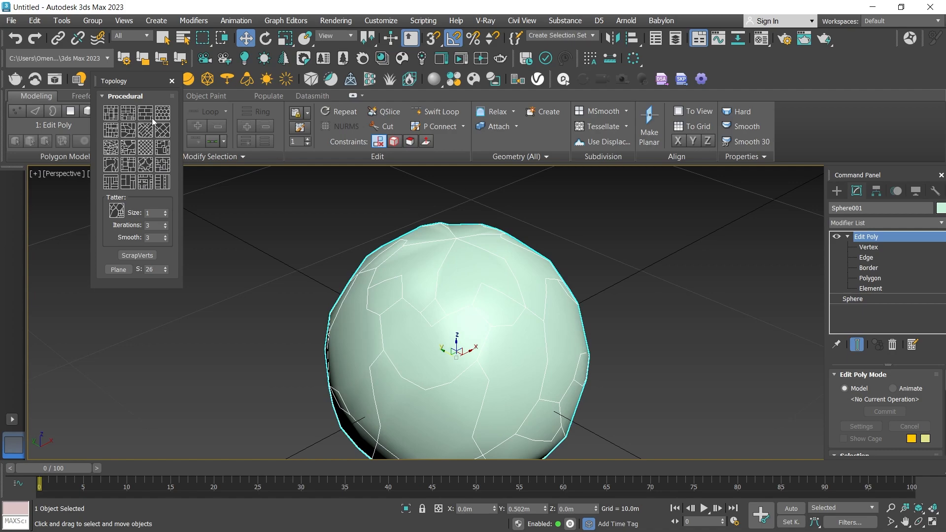
# At edge level, try the Floor pattern and two other procedural topologies on the patched sphere, undoing each one.
pyautogui.click(868, 258)
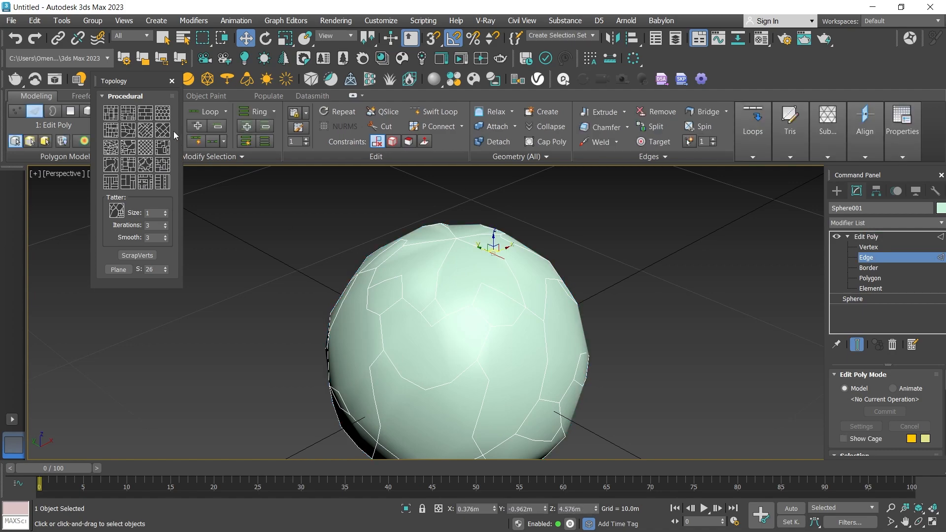
pyautogui.click(148, 132)
pyautogui.hotkey('ctrl', 'z')
pyautogui.click(166, 135)
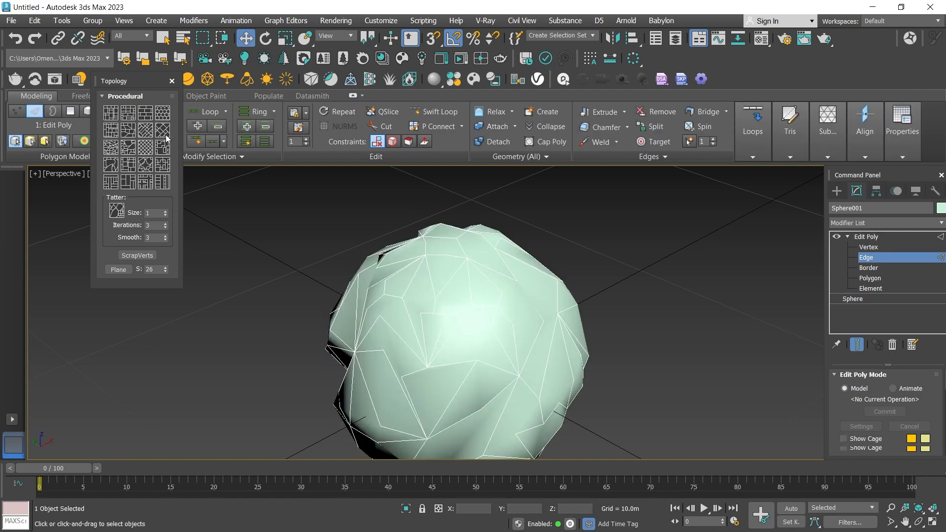
pyautogui.hotkey('ctrl', 'z')
pyautogui.click(128, 132)
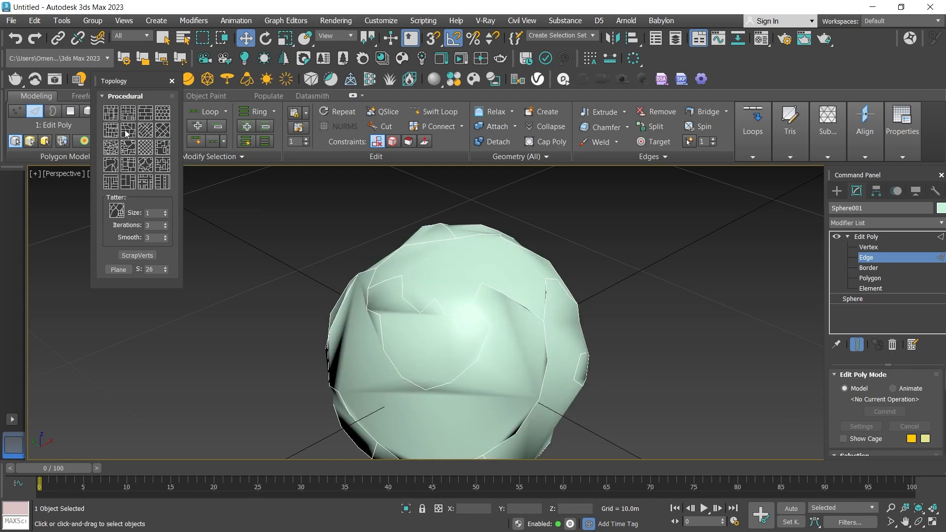
pyautogui.hotkey('ctrl', 'z')
# Try the lattice topology pattern on the patched sphere at edge level.
pyautogui.click(146, 150)
pyautogui.scroll(-2, 522, 311)
pyautogui.moveTo(470, 312); pyautogui.dragTo(487, 289, button='middle')
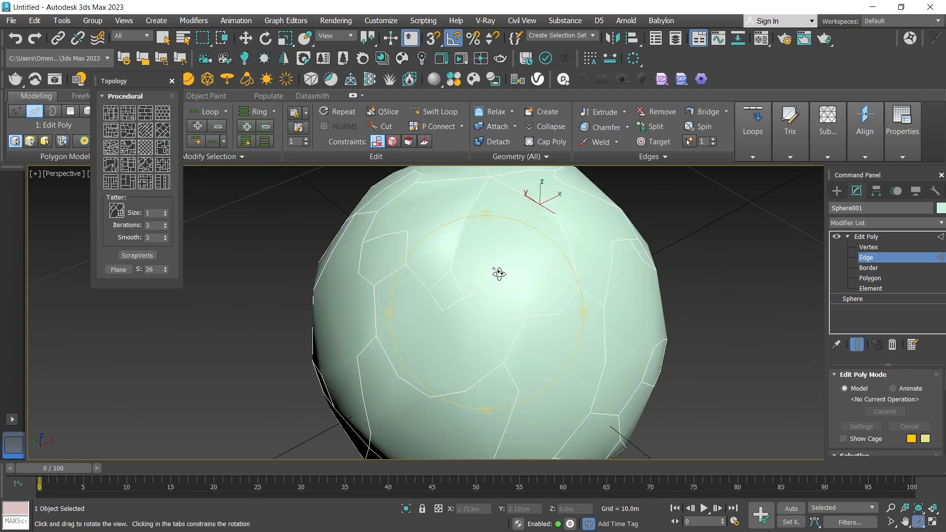
pyautogui.keyDown('alt'); pyautogui.moveTo(498, 273); pyautogui.dragTo(502, 323, button='middle'); pyautogui.keyUp('alt')
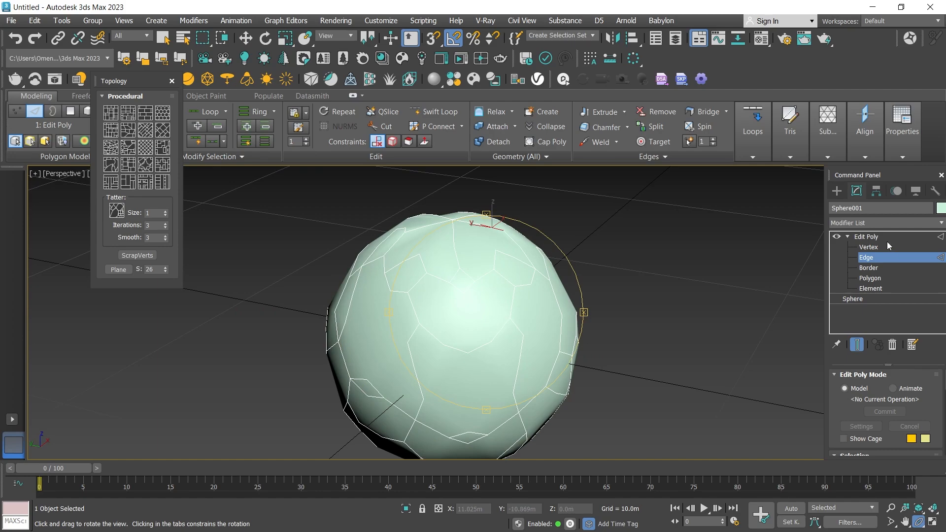
# Leave edge level and add a Spherify modifier above the Edit Poly.
pyautogui.click(897, 258)
pyautogui.click(873, 222)
pyautogui.press('s')
pyautogui.press('s')
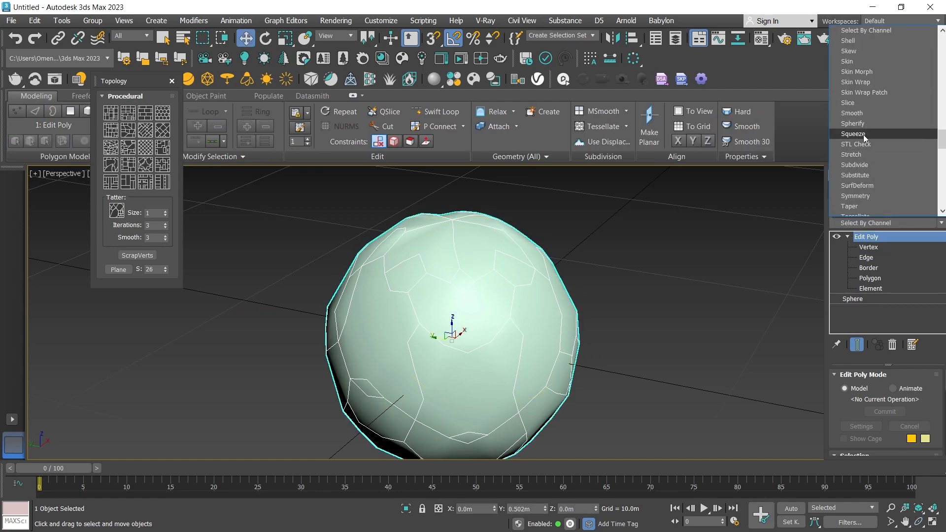
pyautogui.click(853, 124)
pyautogui.click(919, 522)
pyautogui.moveTo(467, 323); pyautogui.dragTo(513, 337)
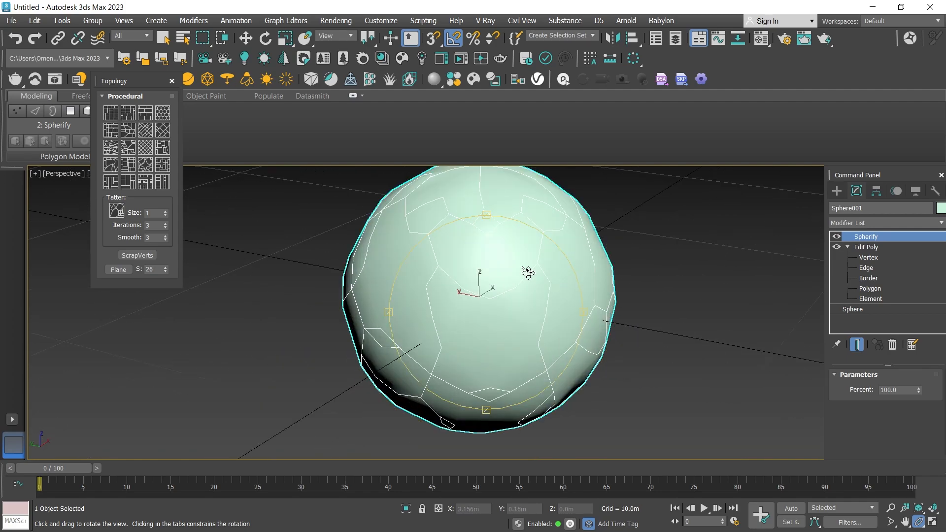
pyautogui.moveTo(528, 273); pyautogui.dragTo(497, 315)
pyautogui.click(65, 156)
pyautogui.click(49, 201)
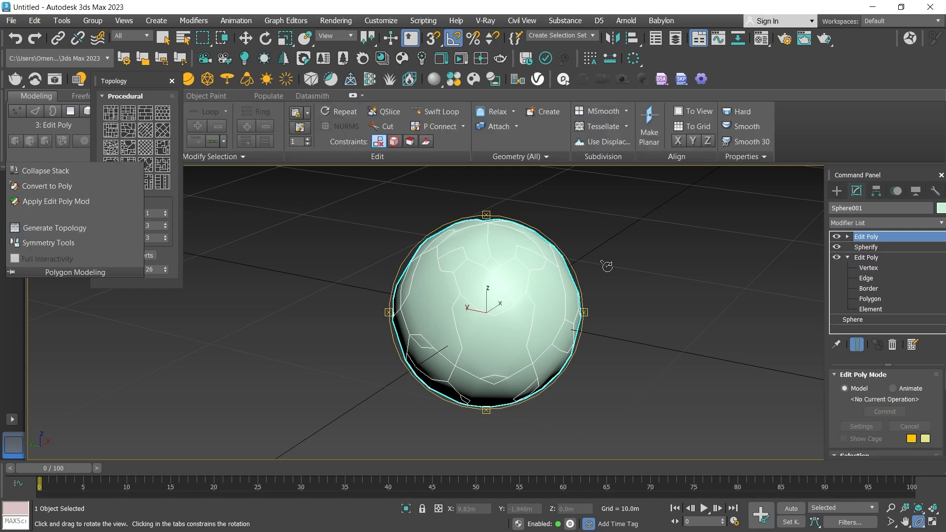
pyautogui.click(848, 237)
pyautogui.click(880, 279)
pyautogui.hotkey('ctrl', 'z')
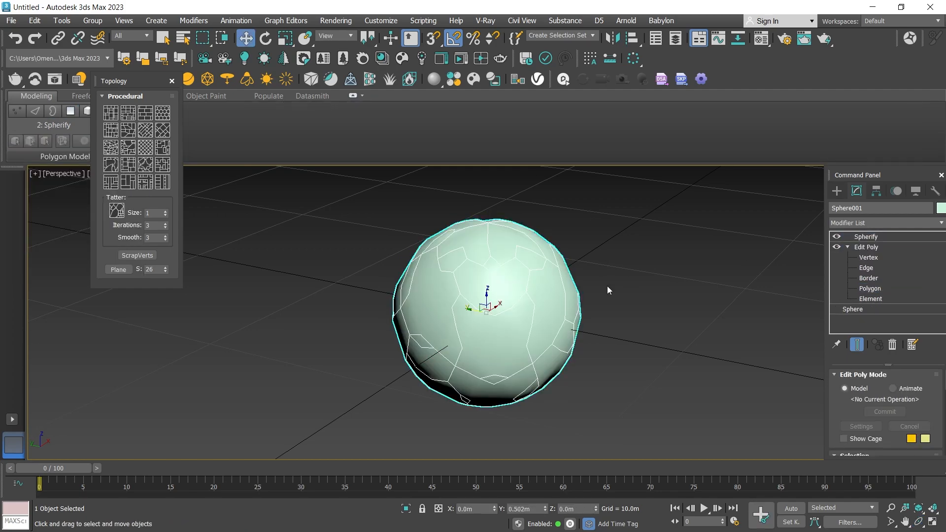
# Add an Edit Poly modifier above Spherify and select all of the sphere's polygons.
pyautogui.click(65, 156)
pyautogui.click(49, 201)
pyautogui.click(848, 237)
pyautogui.click(870, 278)
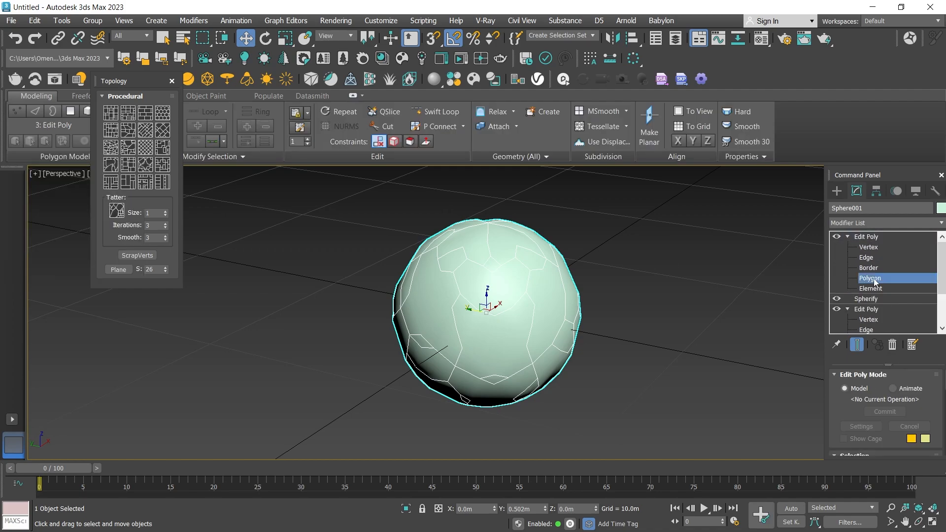
pyautogui.click(601, 302)
pyautogui.scroll(2, 507, 282)
pyautogui.click(507, 282)
pyautogui.hotkey('ctrl', 'i')
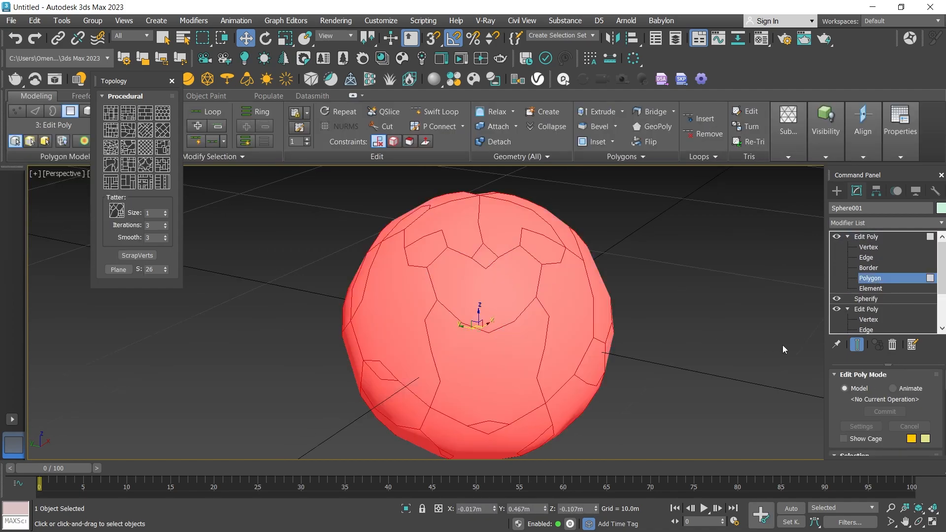
# Delete the upper Edit Poly modifier and apply a fresh one above Spherify.
pyautogui.click(691, 348)
pyautogui.rightClick(876, 238)
pyautogui.click(833, 256)
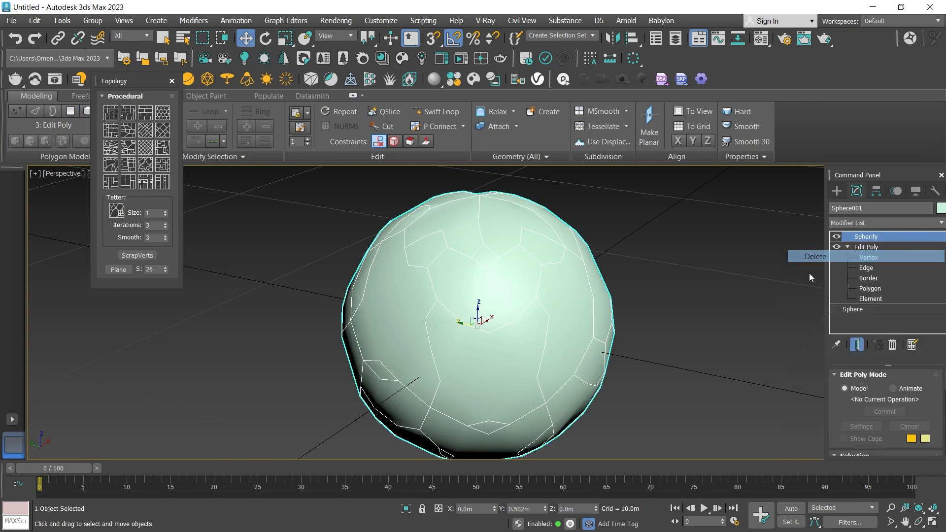
pyautogui.click(52, 155)
pyautogui.click(55, 201)
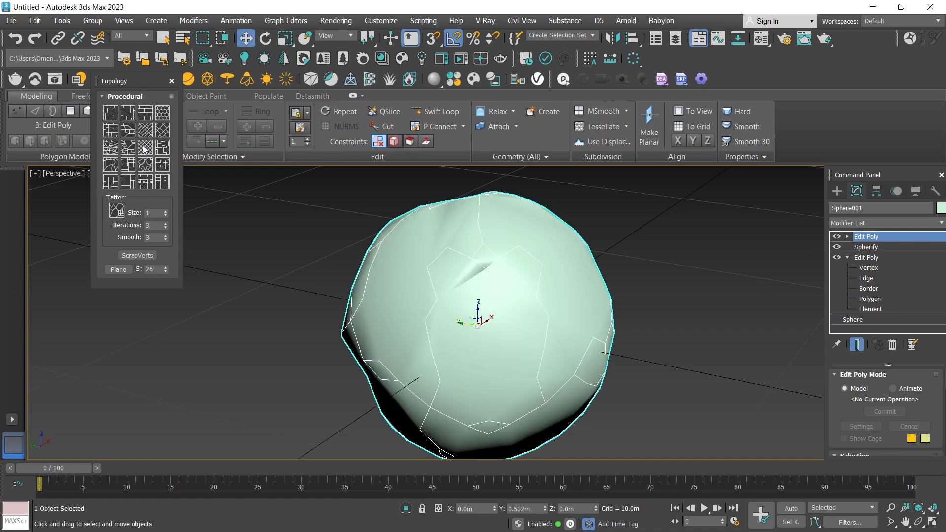
# Try procedural topology patterns on the upper Edit Poly and return to its object level.
pyautogui.click(110, 165)
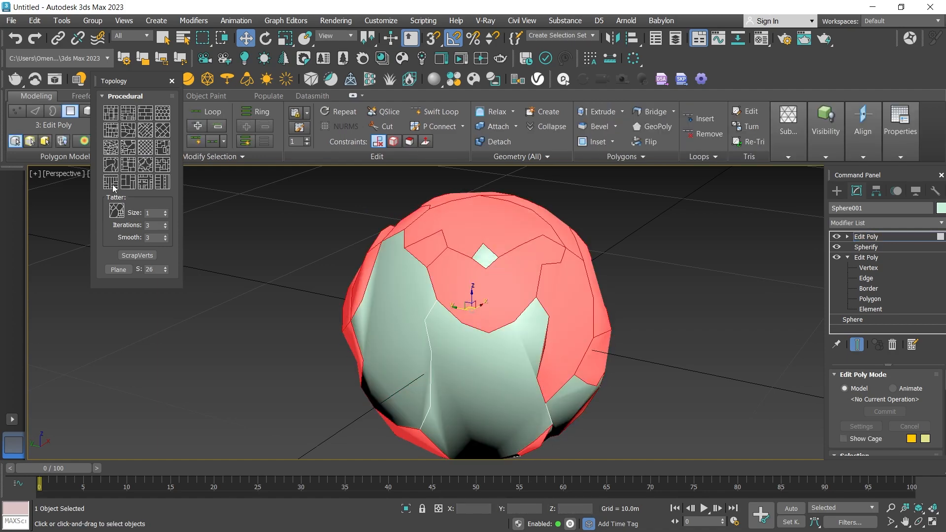
pyautogui.click(162, 134)
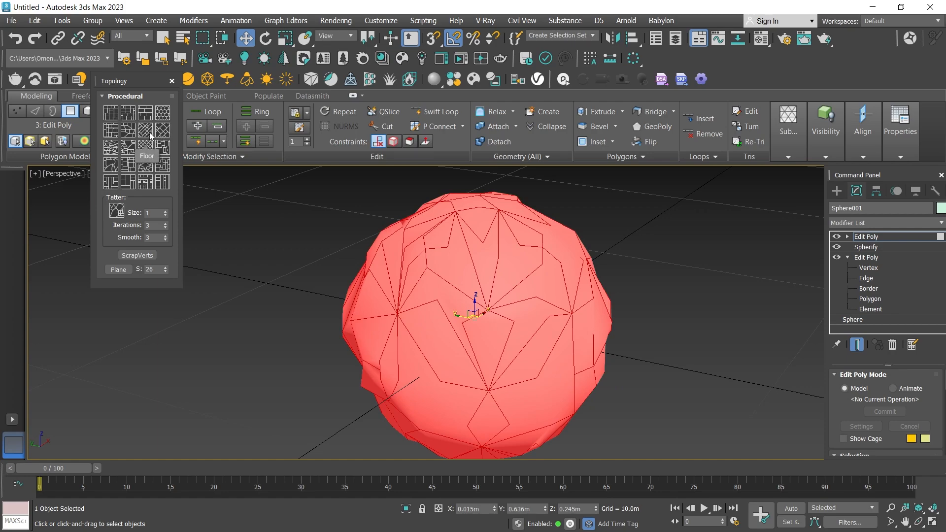
pyautogui.click(881, 237)
# Add a second Spherify modifier above the upper Edit Poly.
pyautogui.click(919, 522)
pyautogui.moveTo(552, 315); pyautogui.dragTo(489, 287)
pyautogui.scroll(-3, 489, 288)
pyautogui.click(862, 225)
pyautogui.press('s')
pyautogui.press('s')
pyautogui.press('s')
pyautogui.press('s')
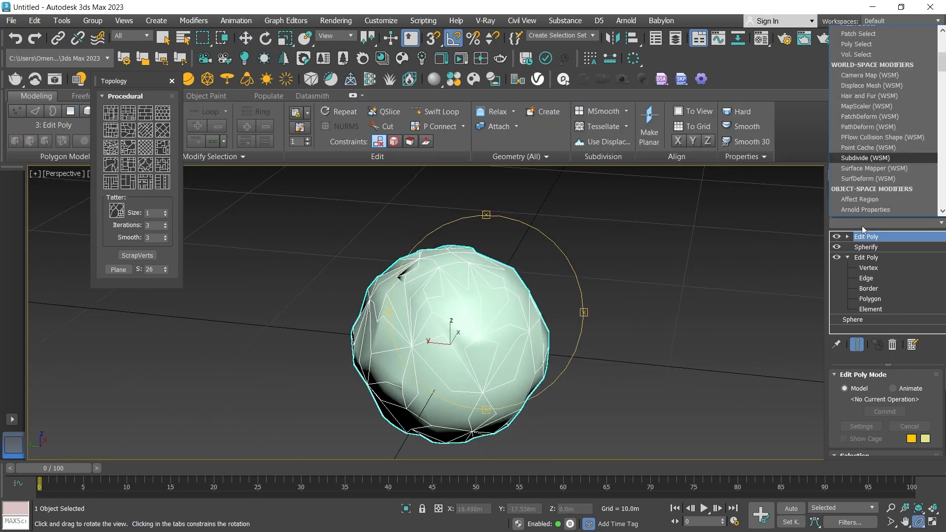
pyautogui.press('s')
pyautogui.scroll(2, 871, 108)
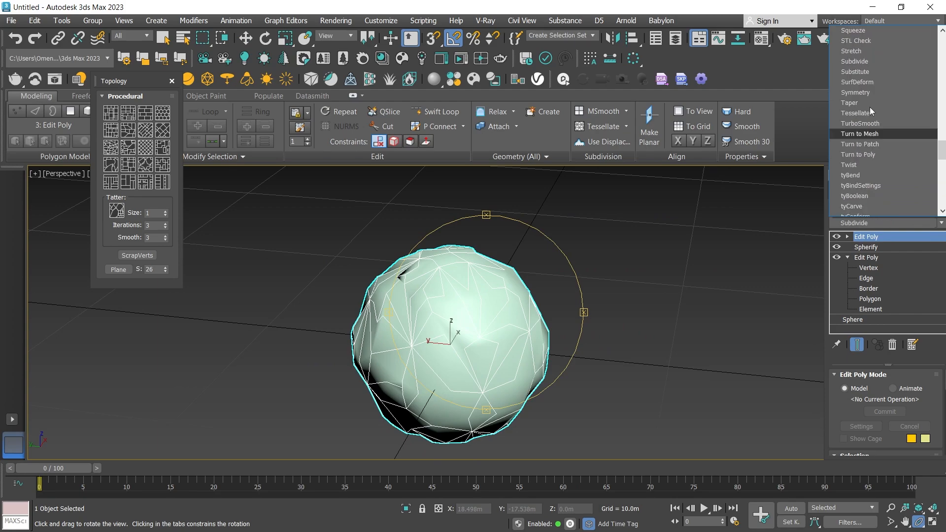
pyautogui.click(858, 51)
pyautogui.scroll(5, 542, 278)
pyautogui.moveTo(543, 279); pyautogui.dragTo(557, 266)
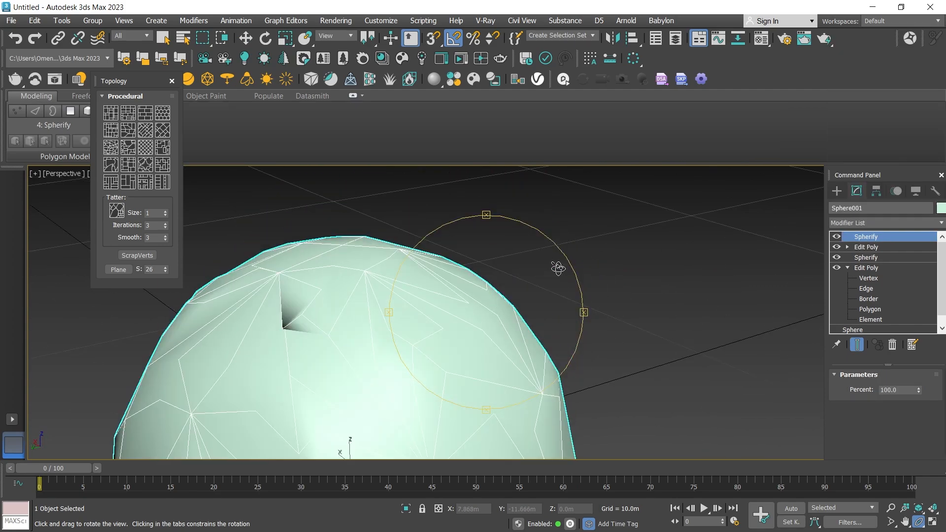
pyautogui.scroll(-4, 557, 266)
# Delete the second Spherify and the upper Edit Poly from the modifier stack.
pyautogui.rightClick(868, 252)
pyautogui.click(867, 266)
pyautogui.moveTo(492, 320); pyautogui.dragTo(468, 302)
pyautogui.click(837, 237)
pyautogui.click(837, 236)
# Select the Edit Poly below Spherify and try three procedural topology patterns on it, undoing each one.
pyautogui.click(866, 250)
pyautogui.click(149, 148)
pyautogui.hotkey('ctrl', 'z')
pyautogui.click(165, 148)
pyautogui.hotkey('ctrl', 'z')
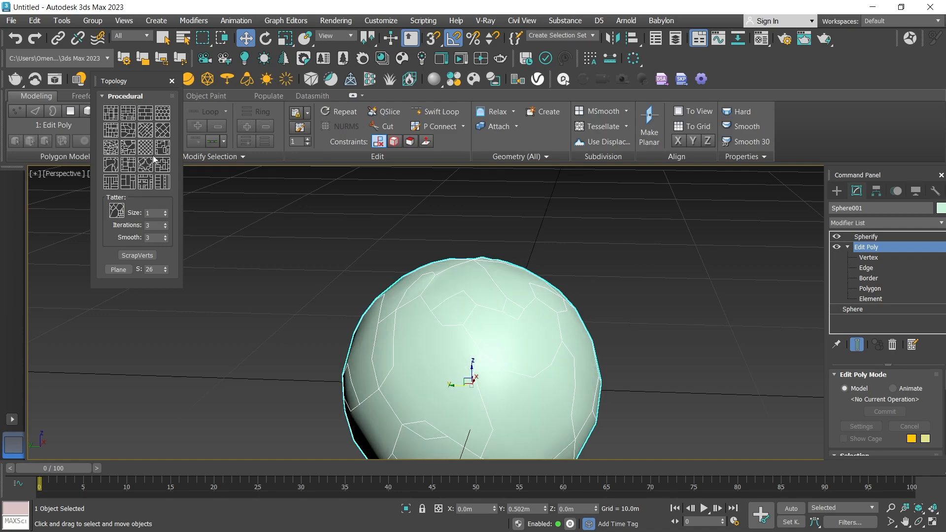
pyautogui.click(127, 159)
pyautogui.hotkey('ctrl', 'z')
# Try two more procedural topology patterns beneath the Spherify modifier and undo both.
pyautogui.click(159, 137)
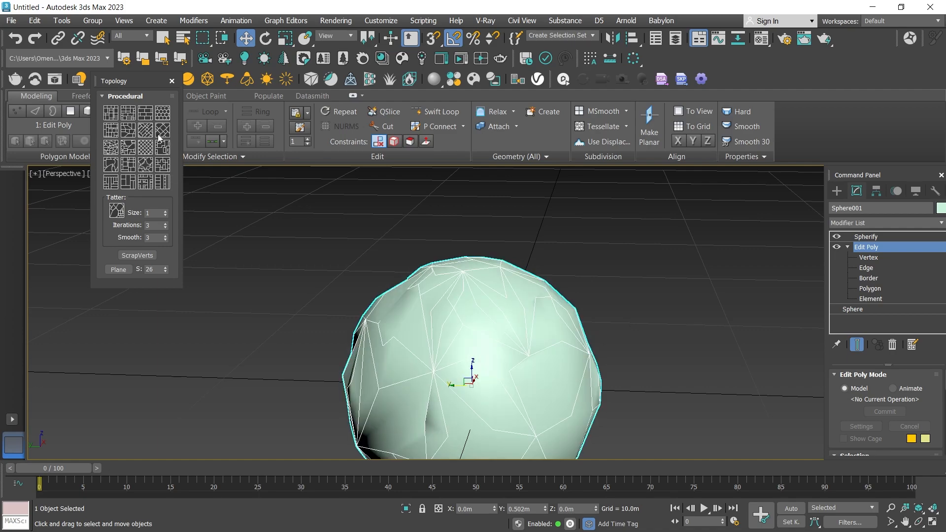
pyautogui.keyDown('alt'); pyautogui.moveTo(485, 312); pyautogui.dragTo(617, 326, button='middle'); pyautogui.keyUp('alt')
pyautogui.keyDown('alt'); pyautogui.moveTo(463, 302); pyautogui.dragTo(342, 291, button='middle'); pyautogui.keyUp('alt')
pyautogui.hotkey('ctrl', 'z')
pyautogui.click(112, 152)
pyautogui.hotkey('ctrl', 'z')
# Try three procedural patterns on the base Edit Poly, including Floor, and undo each of them.
pyautogui.click(109, 133)
pyautogui.keyDown('alt'); pyautogui.moveTo(512, 296); pyautogui.dragTo(448, 304, button='middle'); pyautogui.keyUp('alt')
pyautogui.hotkey('ctrl', 'z')
pyautogui.click(130, 136)
pyautogui.hotkey('ctrl', 'z')
pyautogui.click(149, 134)
pyautogui.hotkey('ctrl', 'z')
# Try three more procedural topology patterns on the base Edit Poly and undo each one.
pyautogui.click(115, 129)
pyautogui.hotkey('ctrl', 'z')
pyautogui.click(130, 151)
pyautogui.hotkey('ctrl', 'z')
pyautogui.click(132, 130)
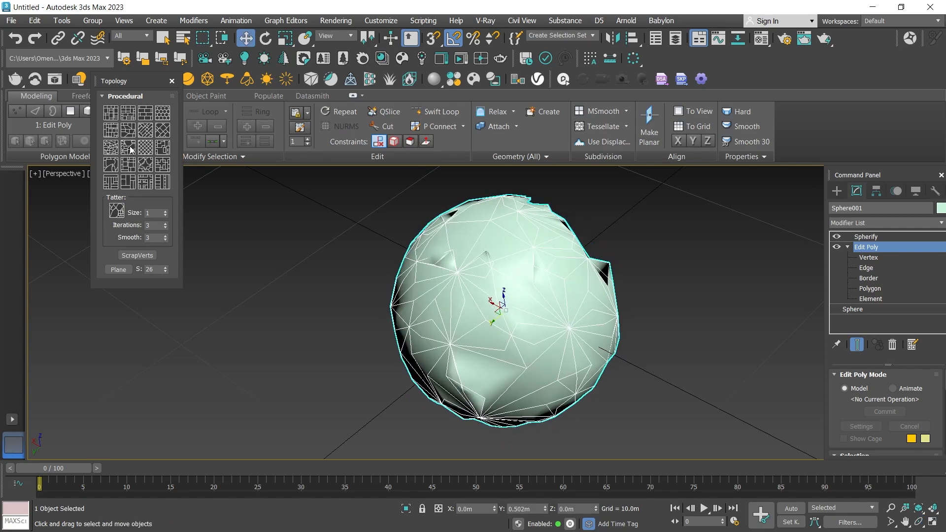
pyautogui.hotkey('ctrl', 'z')
# Apply an irregular procedural topology pattern with large angular cells to the base Edit Poly and make Spherify the active modifier.
pyautogui.click(113, 131)
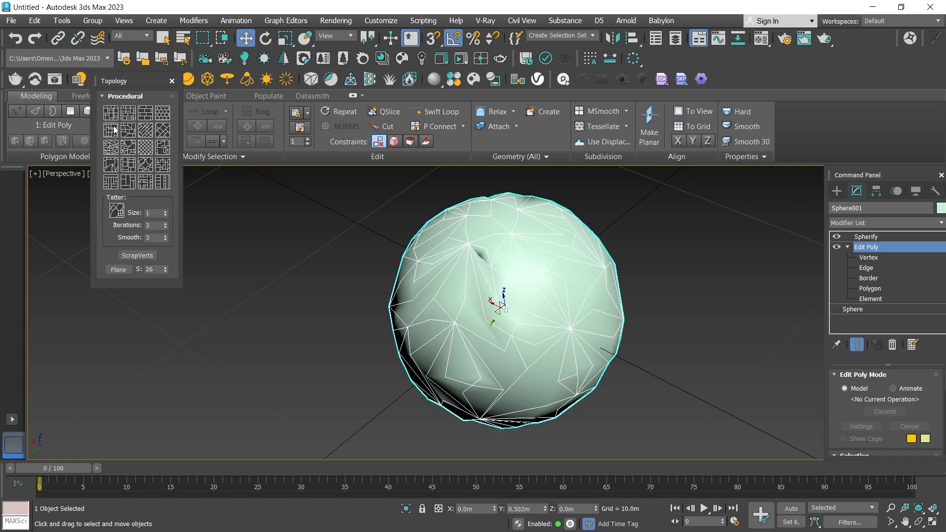
pyautogui.click(534, 275)
pyautogui.scroll(-2, 529, 290)
pyautogui.scroll(3, 530, 290)
pyautogui.click(919, 522)
pyautogui.moveTo(545, 316); pyautogui.dragTo(477, 313)
pyautogui.scroll(-3, 477, 312)
pyautogui.moveTo(477, 312); pyautogui.dragTo(460, 300)
pyautogui.scroll(-4, 551, 320)
pyautogui.scroll(4, 503, 323)
# Add an Edit Poly modifier above Spherify and select all of the sphere's polygons.
pyautogui.click(66, 157)
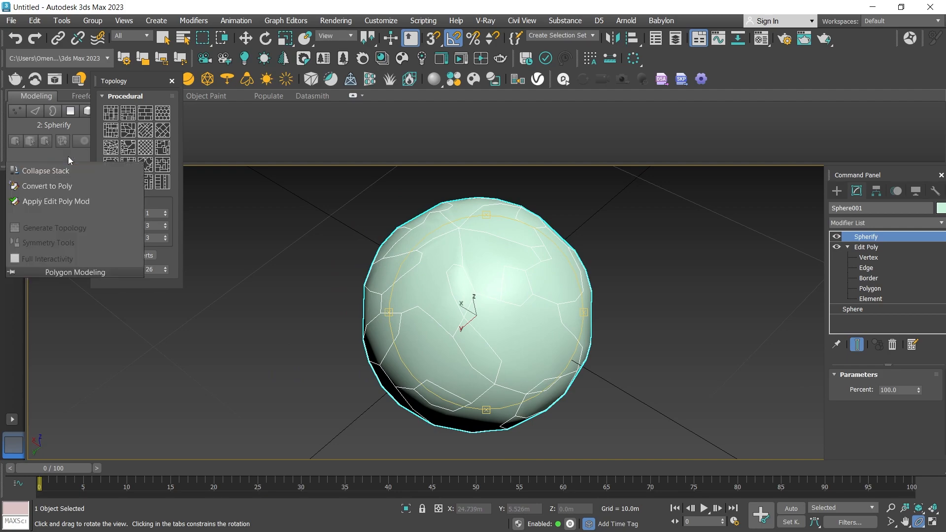
pyautogui.click(52, 198)
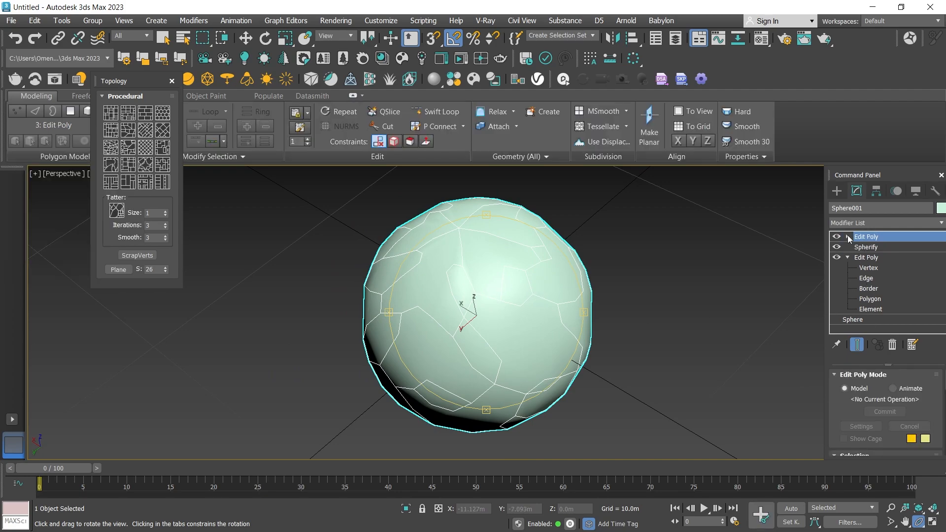
pyautogui.click(848, 236)
pyautogui.click(870, 278)
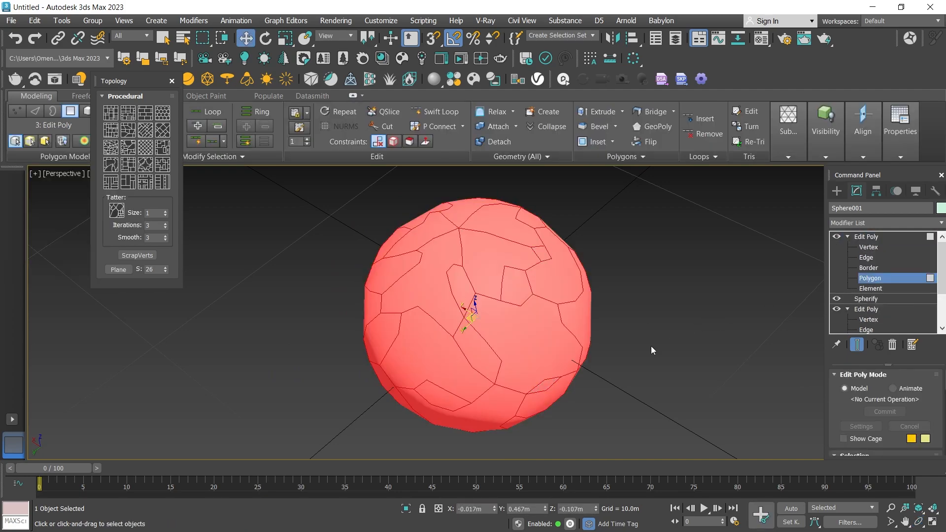
# Start an inset on all selected polygons with the type By Polygon and an amount of 0.1 m.
pyautogui.scroll(-2, 938, 306)
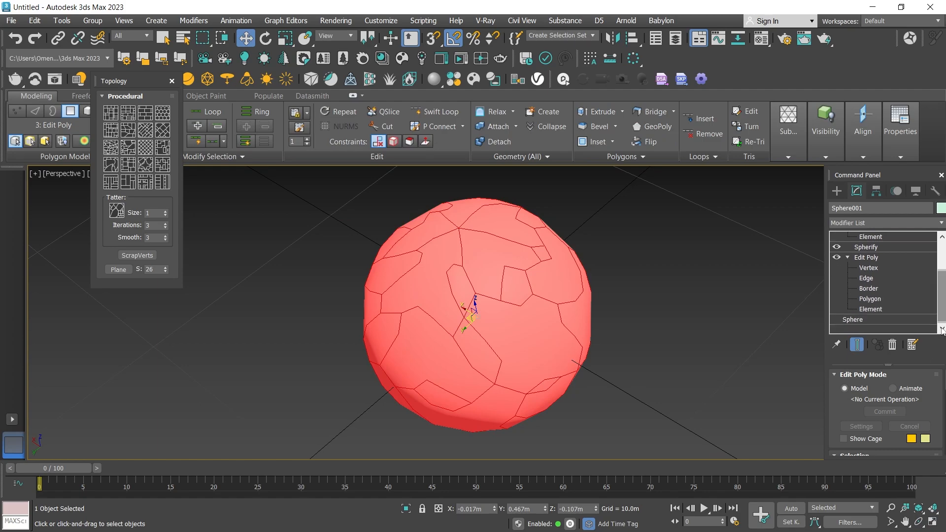
pyautogui.scroll(-3, 945, 413)
pyautogui.scroll(-4, 945, 402)
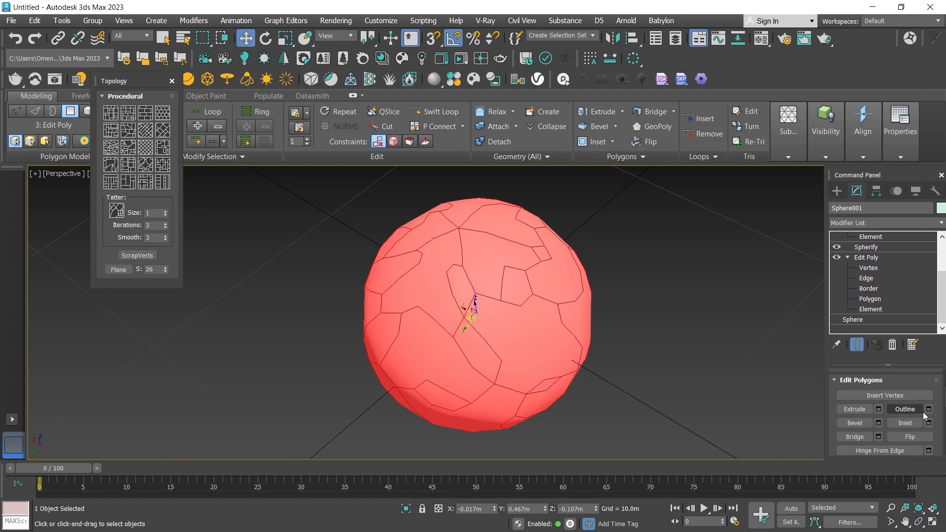
pyautogui.click(929, 423)
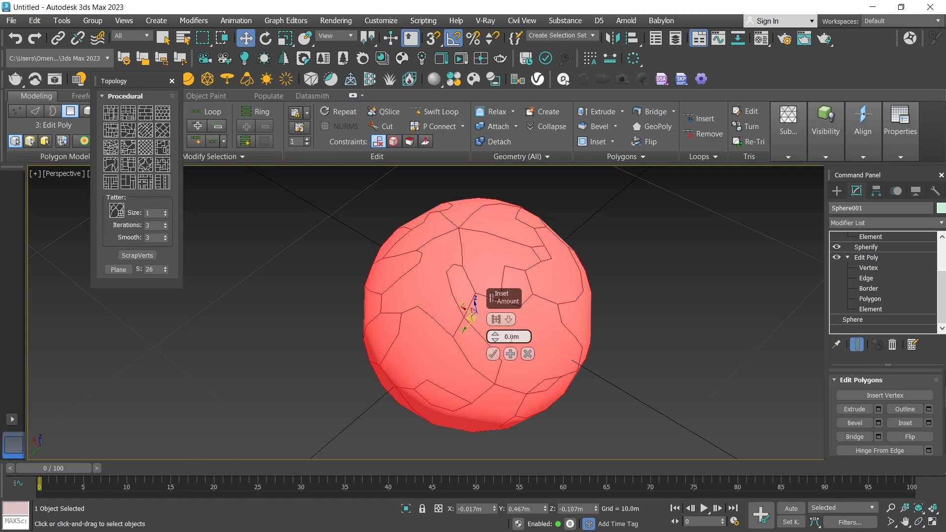
pyautogui.click(503, 318)
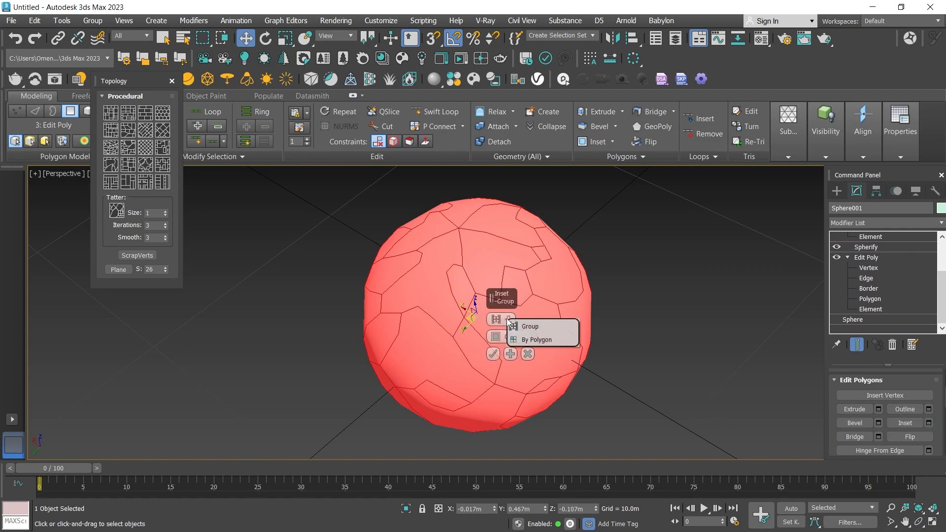
pyautogui.click(536, 339)
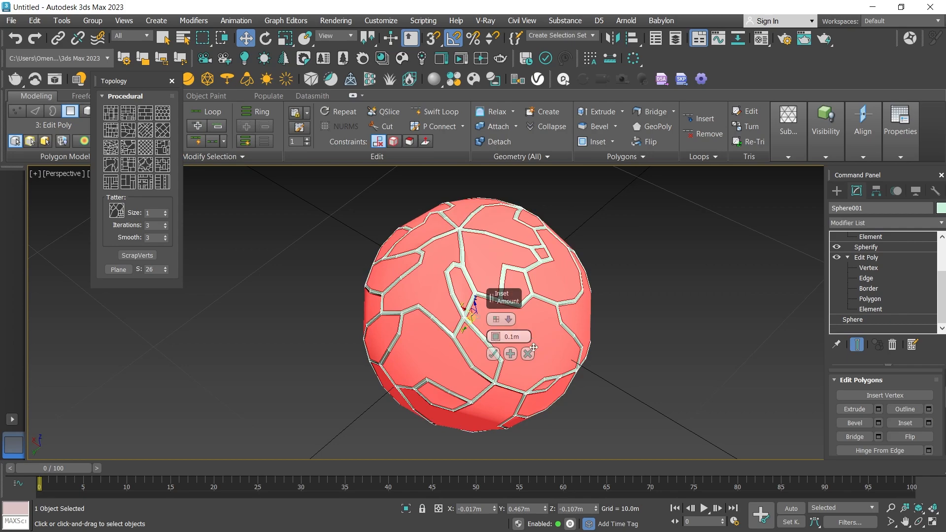
# Try an inset amount of 0.2 m, check the grooves around the sphere, and cancel the inset.
pyautogui.click(919, 522)
pyautogui.moveTo(478, 398); pyautogui.dragTo(525, 365)
pyautogui.scroll(3, 425, 364)
pyautogui.scroll(-4, 425, 323)
pyautogui.scroll(2, 425, 362)
pyautogui.moveTo(427, 361); pyautogui.dragTo(477, 343)
pyautogui.scroll(4, 477, 344)
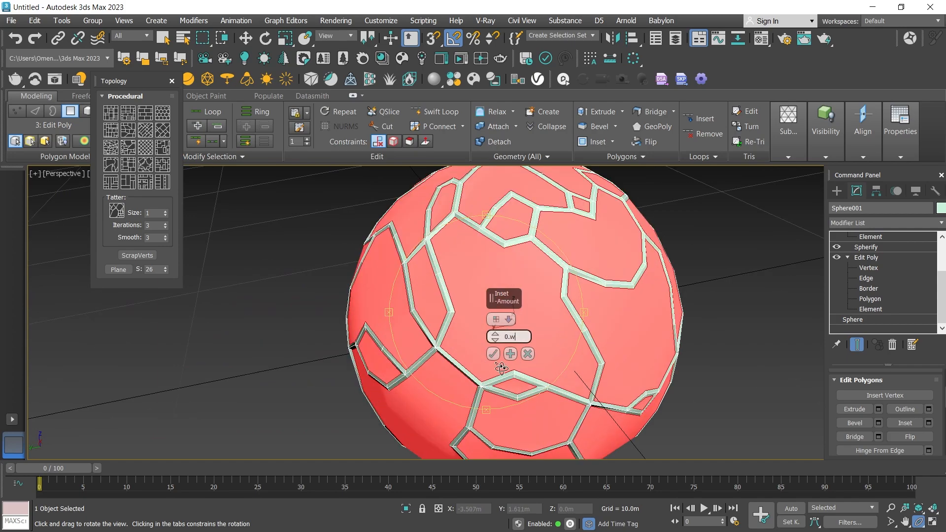
pyautogui.press('Return')
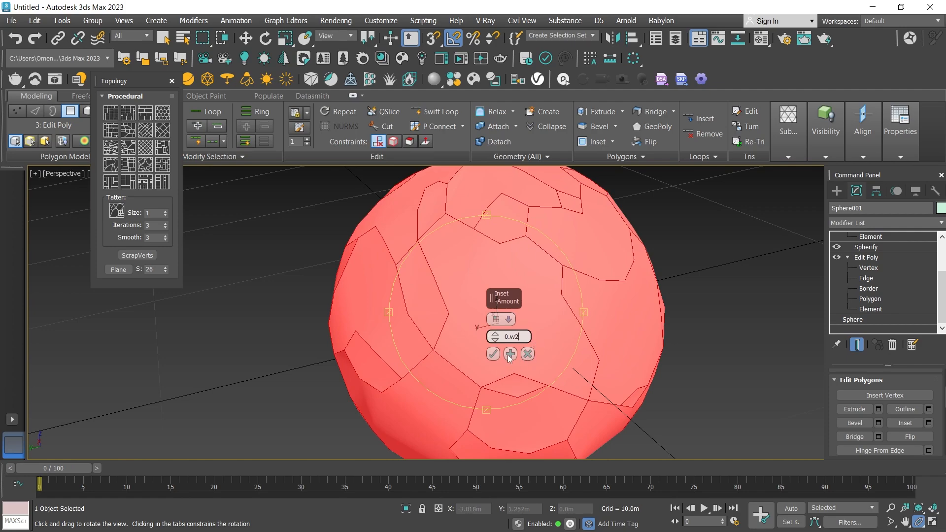
pyautogui.moveTo(509, 337); pyautogui.dragTo(523, 337)
pyautogui.press('Return')
pyautogui.moveTo(467, 376); pyautogui.dragTo(494, 384)
pyautogui.scroll(-3, 448, 369)
pyautogui.moveTo(423, 315); pyautogui.dragTo(447, 264)
pyautogui.scroll(-4, 442, 315)
pyautogui.scroll(3, 440, 358)
pyautogui.moveTo(462, 333); pyautogui.dragTo(461, 279)
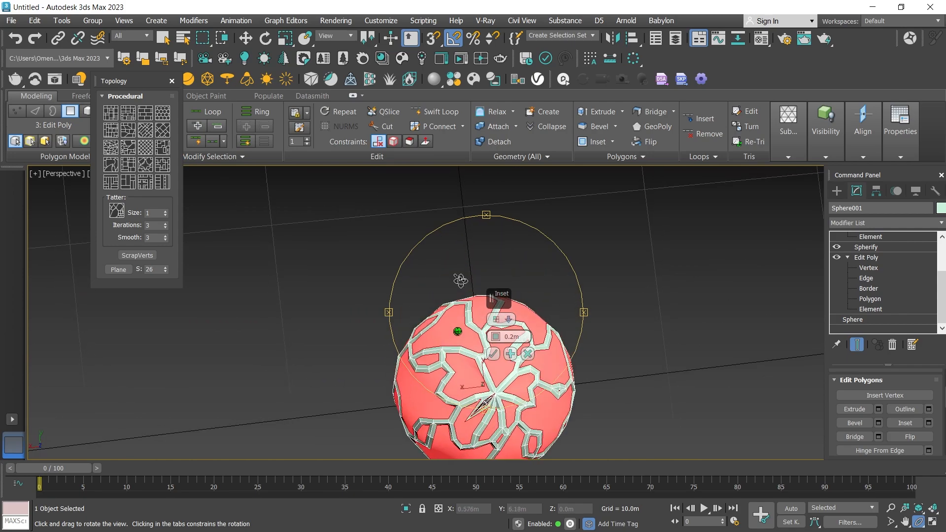
pyautogui.click(527, 354)
# Remove the edges of the narrow sliver beside the sphere's pole where the pattern lines converge.
pyautogui.scroll(6, 500, 397)
pyautogui.scroll(-4, 493, 364)
pyautogui.scroll(5, 482, 345)
pyautogui.moveTo(482, 371); pyautogui.dragTo(439, 318)
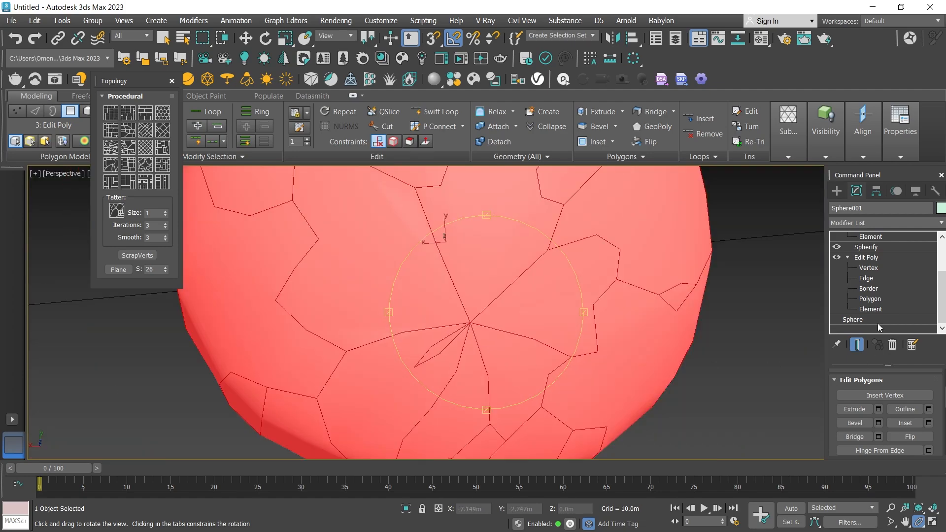
pyautogui.moveTo(941, 286); pyautogui.dragTo(941, 267)
pyautogui.click(872, 238)
pyautogui.click(437, 349)
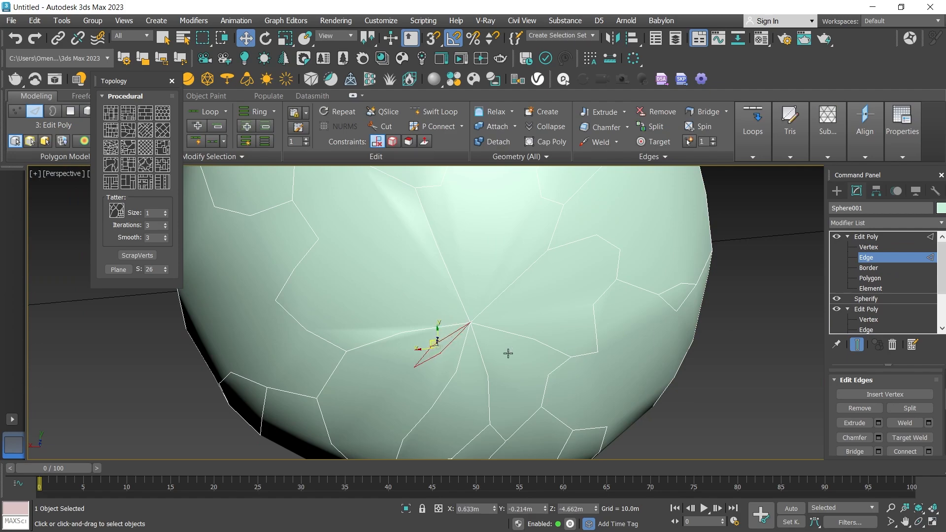
pyautogui.click(860, 408)
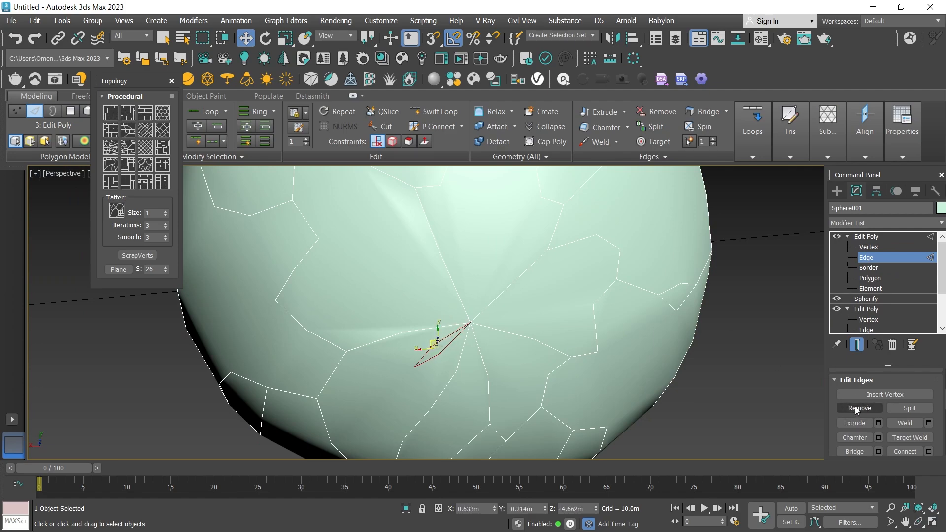
# Display the top Edit Poly's vertices and examine the pattern around the whole sphere for stray geometry.
pyautogui.click(869, 247)
pyautogui.press('z')
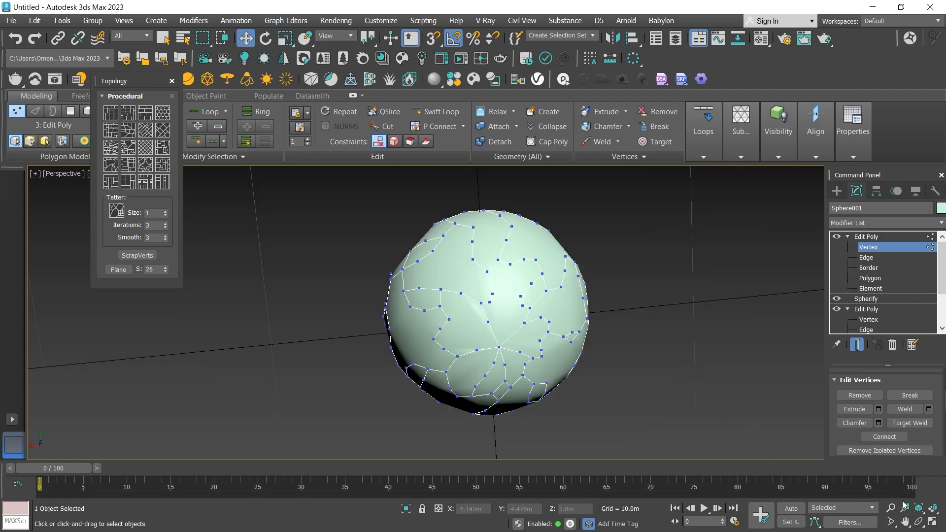
pyautogui.click(920, 525)
pyautogui.moveTo(507, 364); pyautogui.dragTo(509, 399)
pyautogui.scroll(-5, 509, 375)
pyautogui.scroll(5, 509, 345)
pyautogui.moveTo(497, 303); pyautogui.dragTo(481, 258)
pyautogui.scroll(-5, 479, 286)
pyautogui.scroll(5, 498, 237)
pyautogui.scroll(3, 481, 258)
pyautogui.moveTo(513, 326); pyautogui.dragTo(425, 330)
pyautogui.scroll(-5, 530, 311)
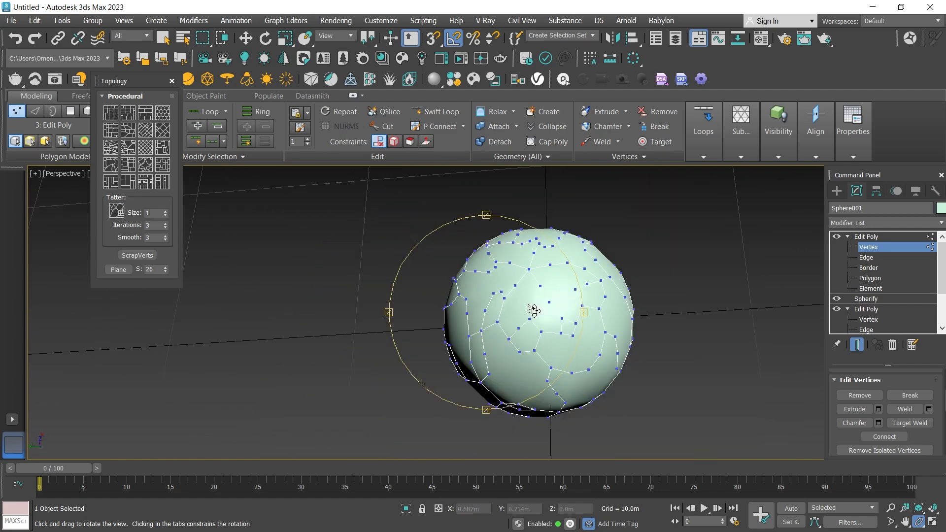
pyautogui.moveTo(530, 310); pyautogui.dragTo(568, 315)
pyautogui.scroll(5, 568, 314)
pyautogui.scroll(5, 508, 281)
pyautogui.moveTo(487, 320); pyautogui.dragTo(503, 290)
pyautogui.scroll(-4, 507, 283)
pyautogui.scroll(-5, 503, 289)
pyautogui.scroll(4, 481, 323)
# Select all polygons and inset them By Polygon by 0.1 m.
pyautogui.press('4')
pyautogui.hotkey('ctrl', 'a')
pyautogui.click(929, 423)
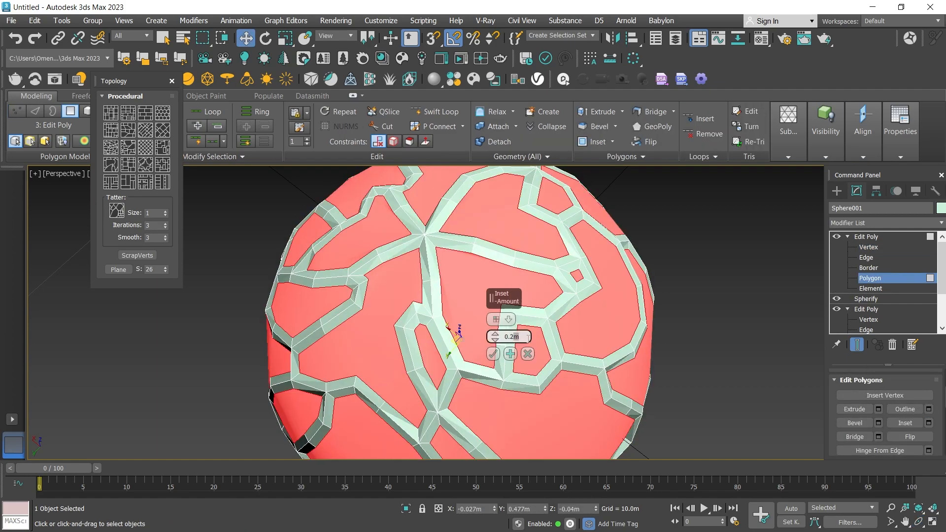
pyautogui.write('0.1')
pyautogui.press('Return')
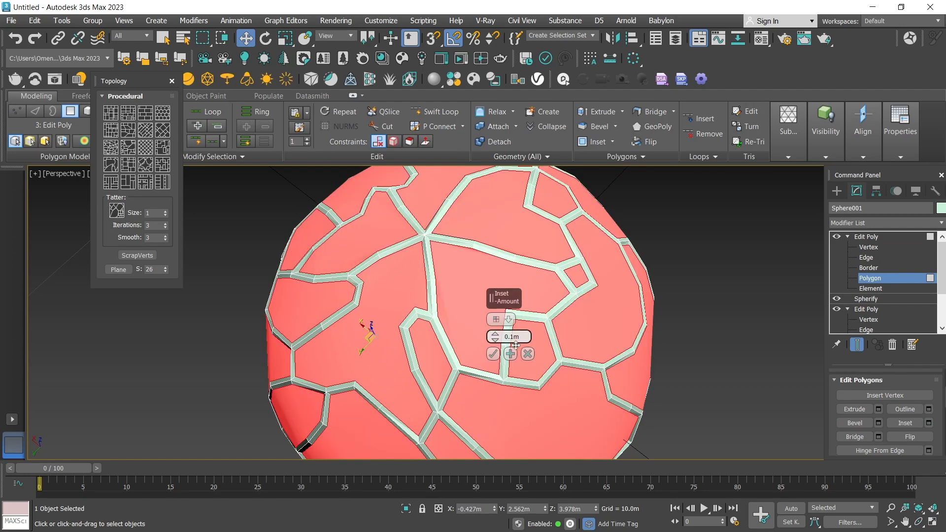
pyautogui.click(493, 356)
pyautogui.press('z')
pyautogui.click(919, 523)
pyautogui.moveTo(486, 377)
pyautogui.mouseDown()
pyautogui.moveTo(505, 353)
pyautogui.moveTo(496, 331)
pyautogui.moveTo(488, 378)
pyautogui.mouseUp()
pyautogui.scroll(4, 493, 368)
pyautogui.scroll(-5, 496, 334)
pyautogui.scroll(4, 487, 378)
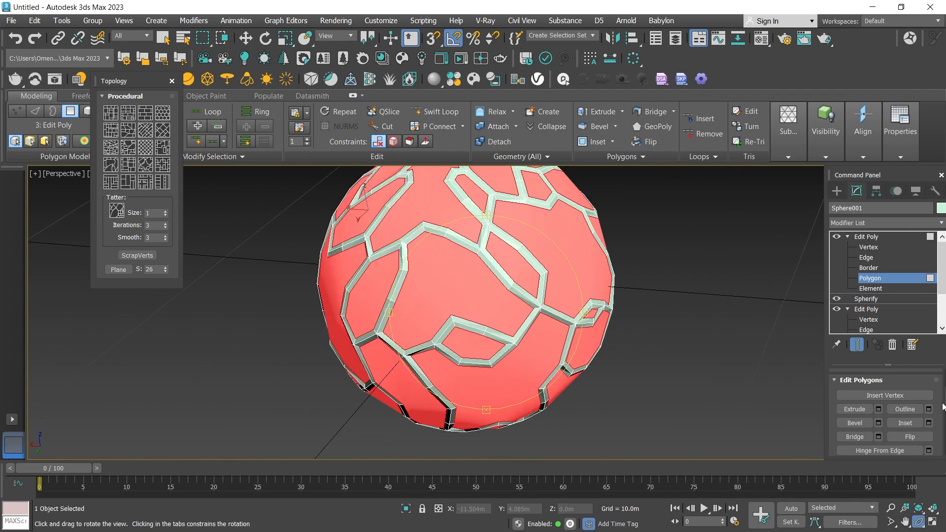
# Detach the selected inset polygons from the sphere as a separate object.
pyautogui.scroll(3, 944, 424)
pyautogui.scroll(12, 885, 414)
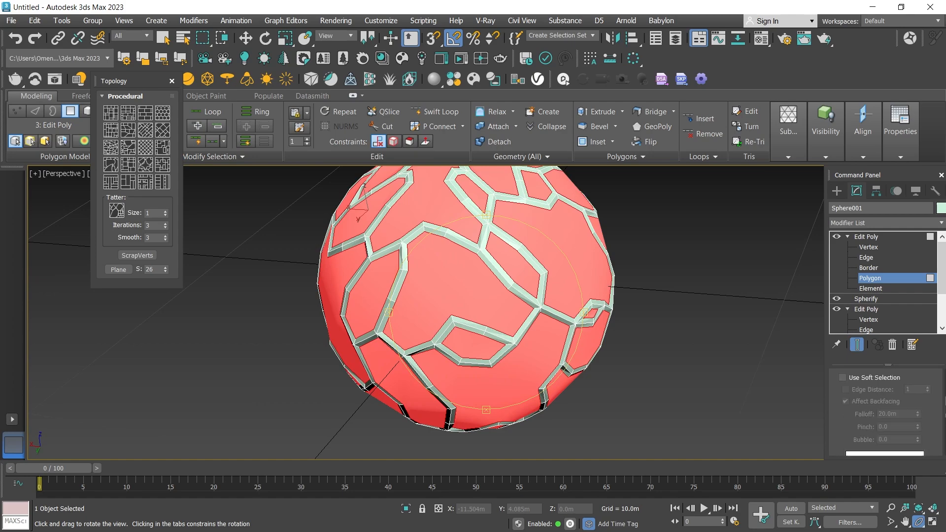
pyautogui.scroll(-3, 886, 413)
pyautogui.scroll(6, 886, 413)
pyautogui.scroll(-10, 885, 413)
pyautogui.scroll(-8, 886, 414)
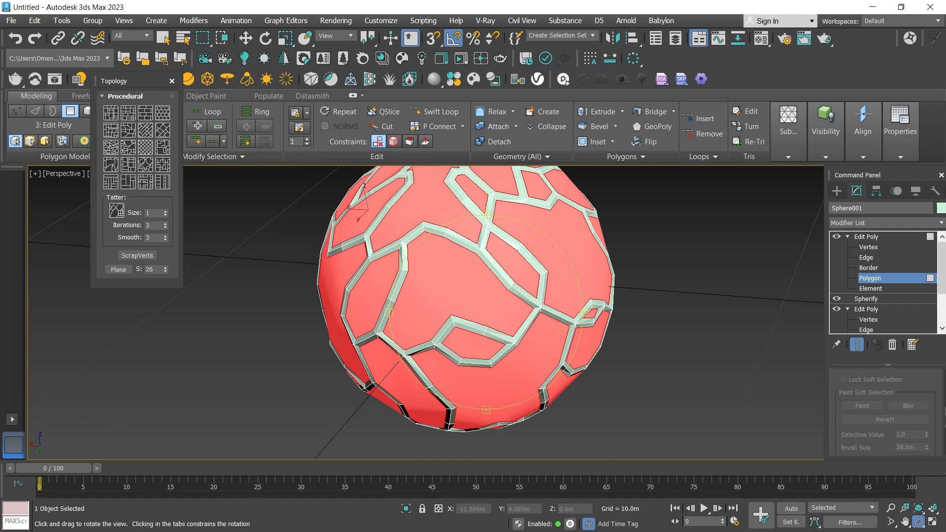
pyautogui.scroll(7, 886, 413)
pyautogui.scroll(6, 865, 409)
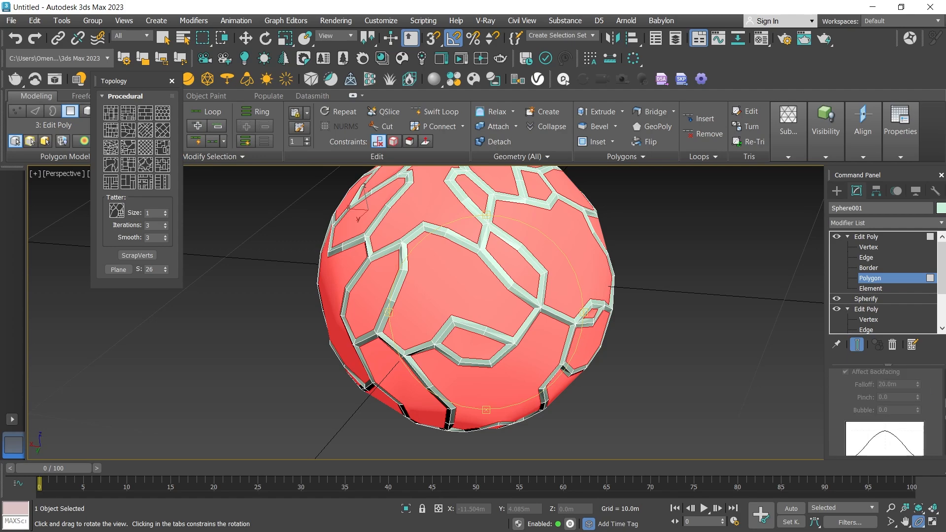
pyautogui.click(865, 409)
pyautogui.click(881, 423)
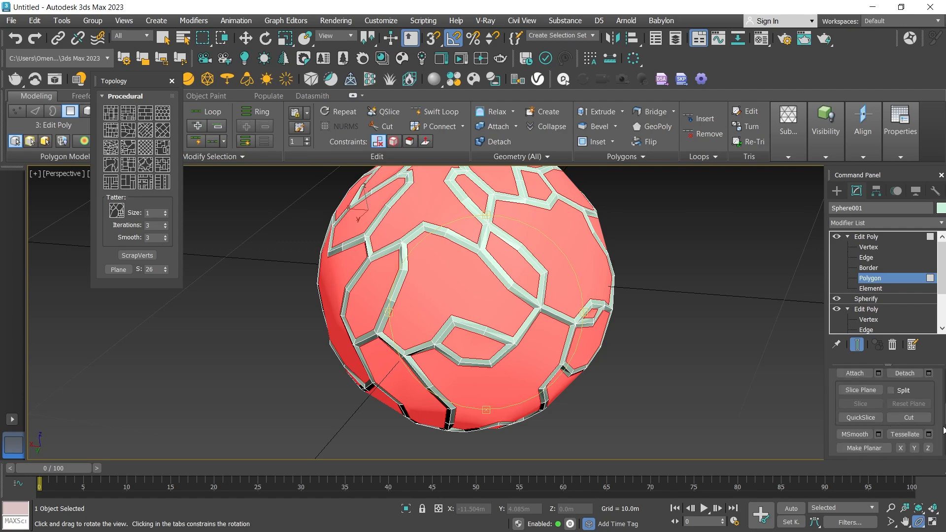
pyautogui.click(906, 374)
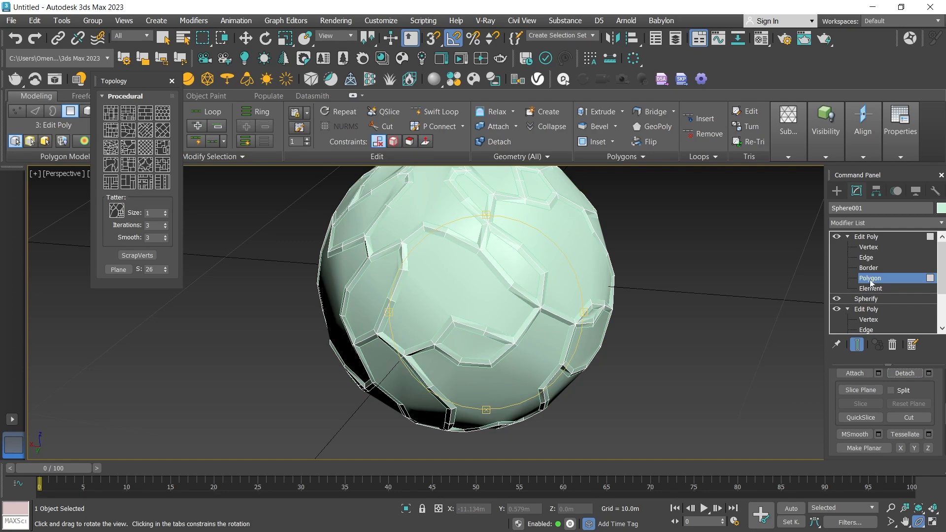
# Select the detached panels and change their object color to dark blue.
pyautogui.click(837, 194)
pyautogui.click(567, 271)
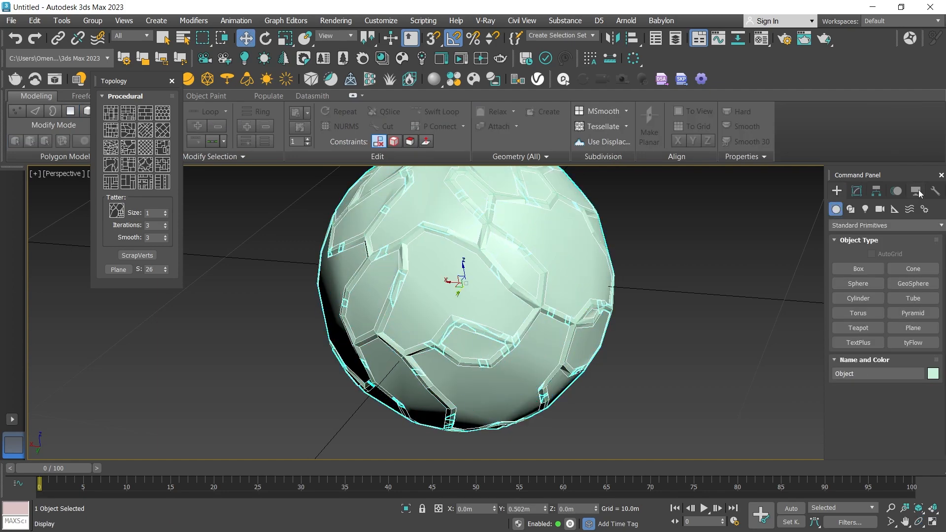
pyautogui.click(856, 191)
pyautogui.click(941, 209)
pyautogui.click(527, 266)
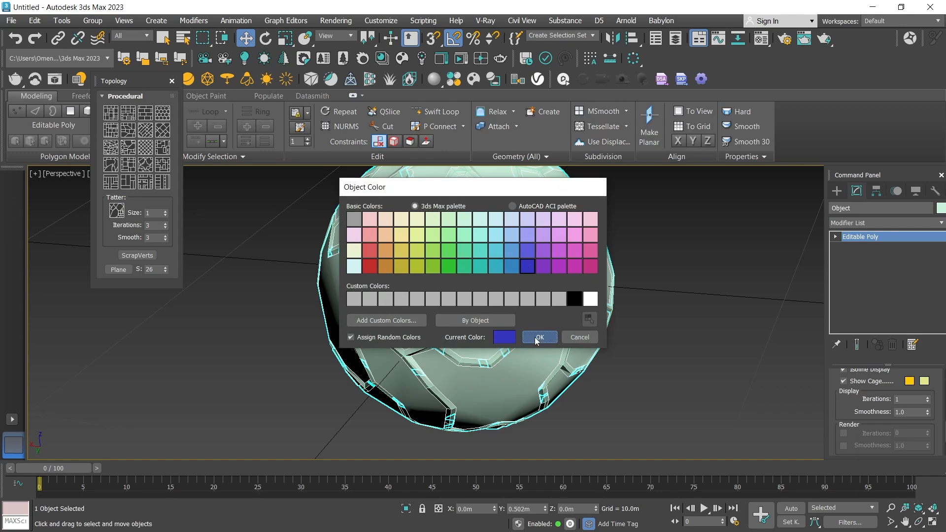
pyautogui.click(539, 338)
# Hide the detached blue panels and select the remaining groove lattice of the sphere.
pyautogui.click(922, 524)
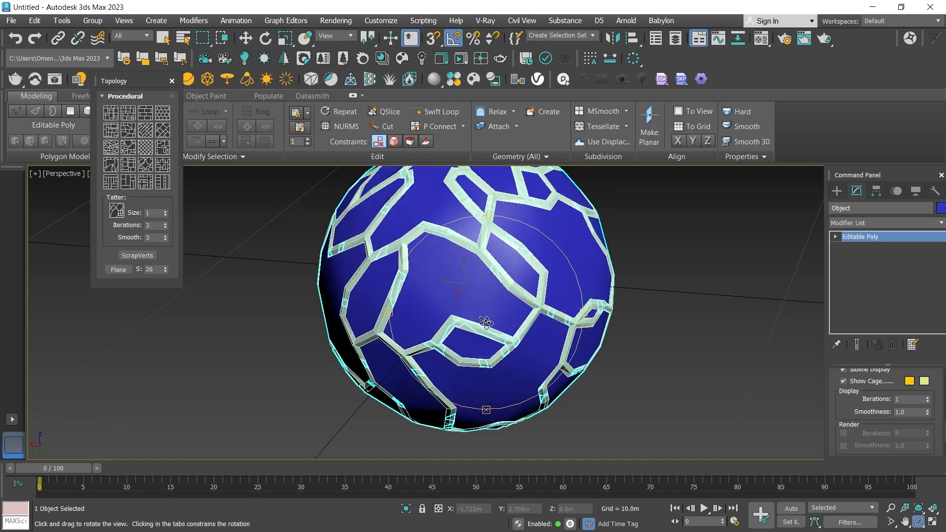
pyautogui.moveTo(487, 324); pyautogui.dragTo(471, 338)
pyautogui.scroll(-5, 470, 339)
pyautogui.scroll(5, 499, 300)
pyautogui.moveTo(499, 300); pyautogui.dragTo(506, 293)
pyautogui.scroll(-5, 506, 293)
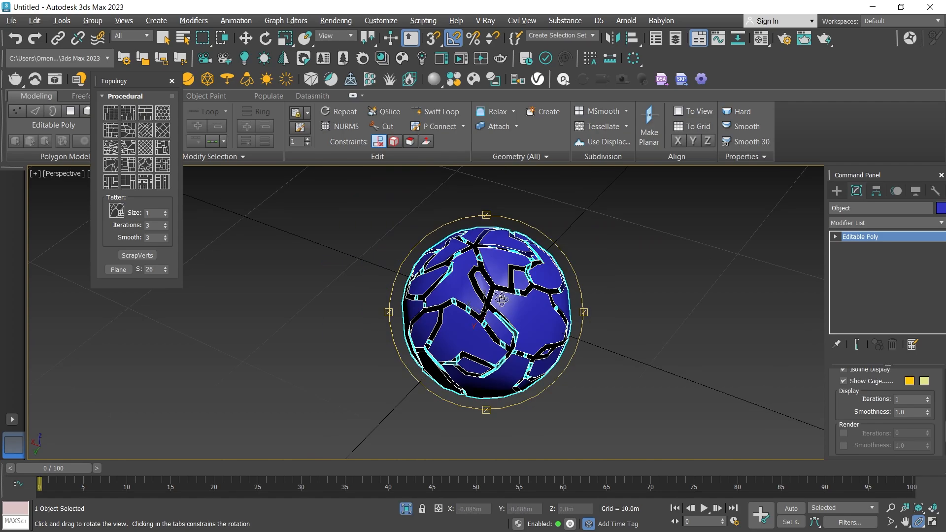
pyautogui.scroll(10, 548, 285)
pyautogui.moveTo(548, 285); pyautogui.dragTo(484, 302)
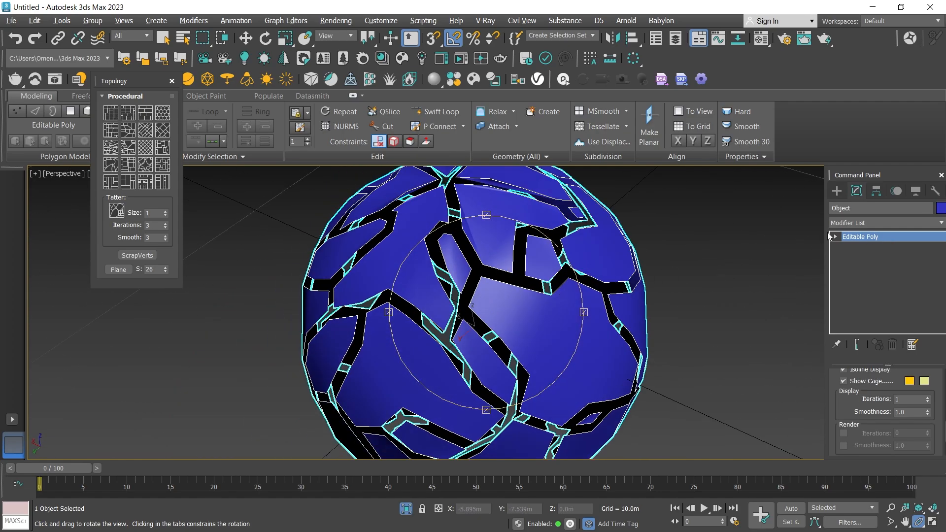
pyautogui.press('w')
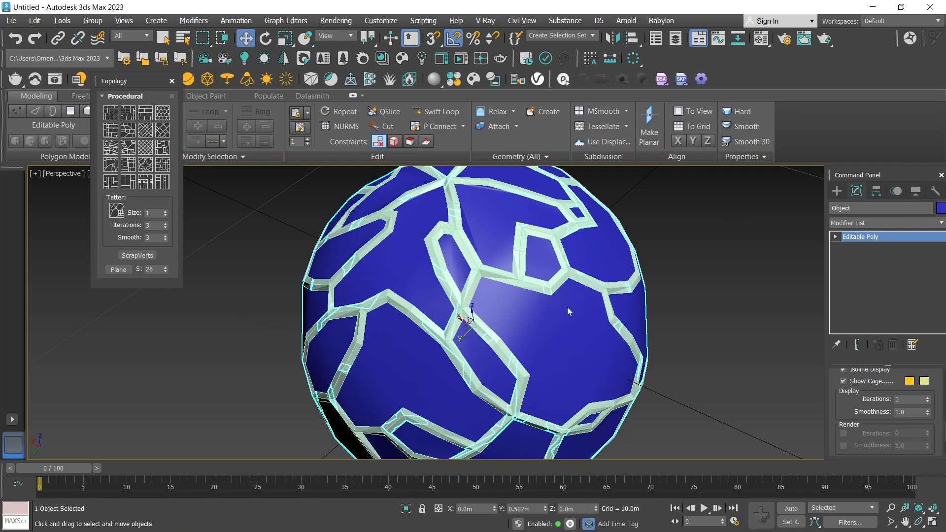
pyautogui.rightClick(567, 307)
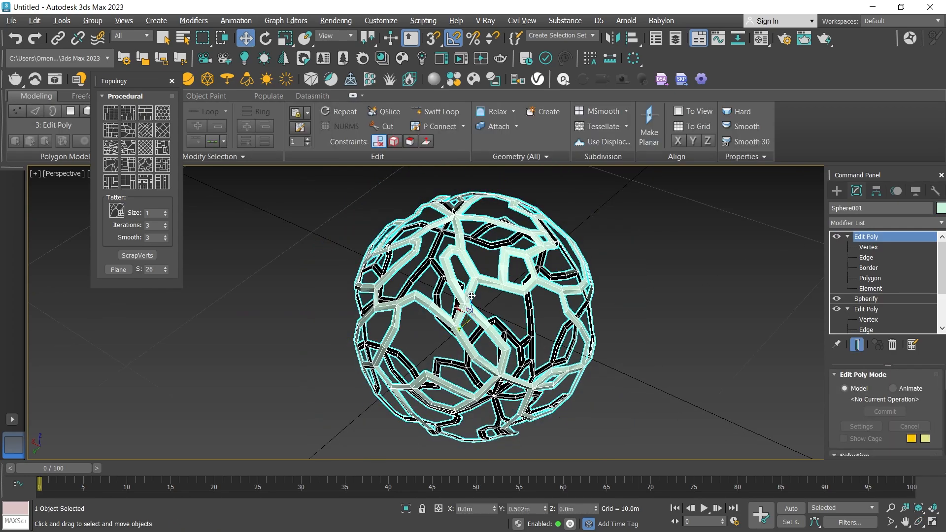
# Add a Spherify modifier to the groove lattice above its top Edit Poly.
pyautogui.scroll(5, 542, 272)
pyautogui.click(865, 220)
pyautogui.press('s')
pyautogui.press('s')
pyautogui.press('s')
pyautogui.press('s')
pyautogui.press('s')
pyautogui.press('s')
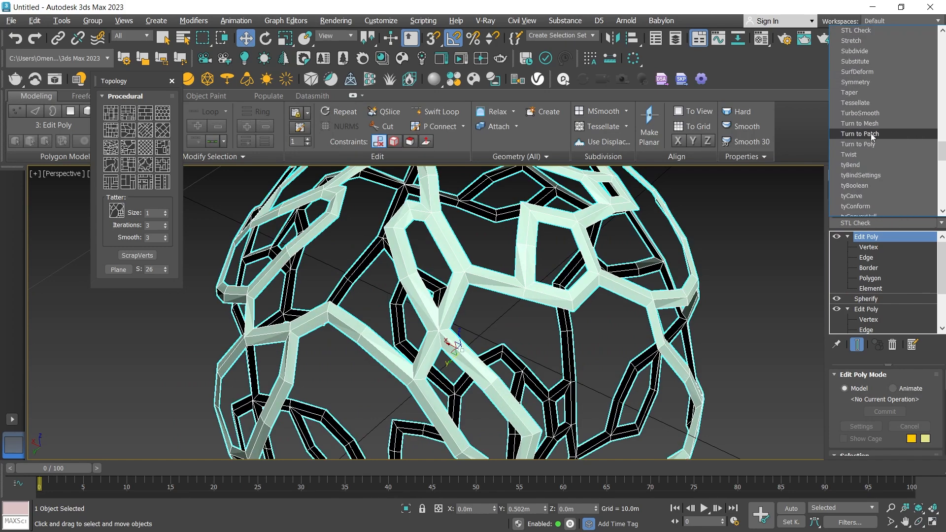
pyautogui.scroll(1, 871, 133)
pyautogui.click(863, 41)
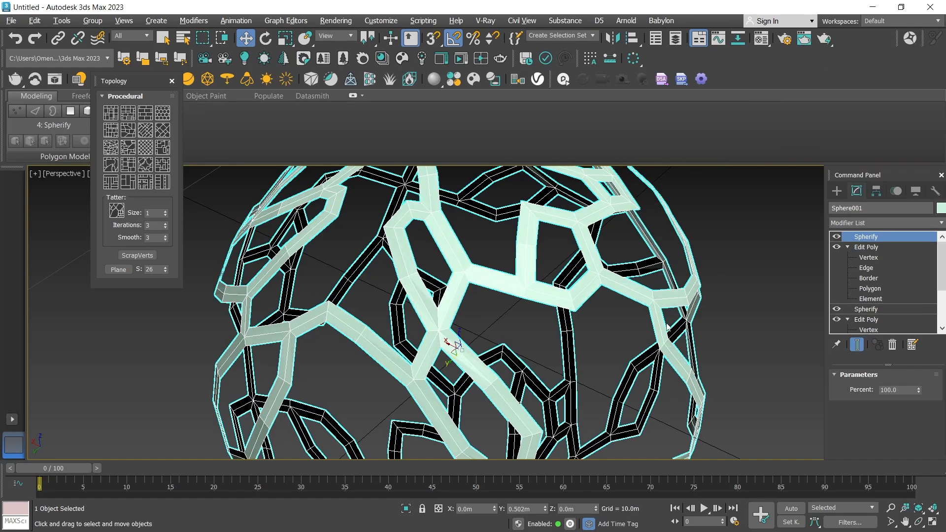
# Compare the groove lattice with its topmost Spherify modifier switched off and on, checking the strip curvature up close.
pyautogui.click(553, 348)
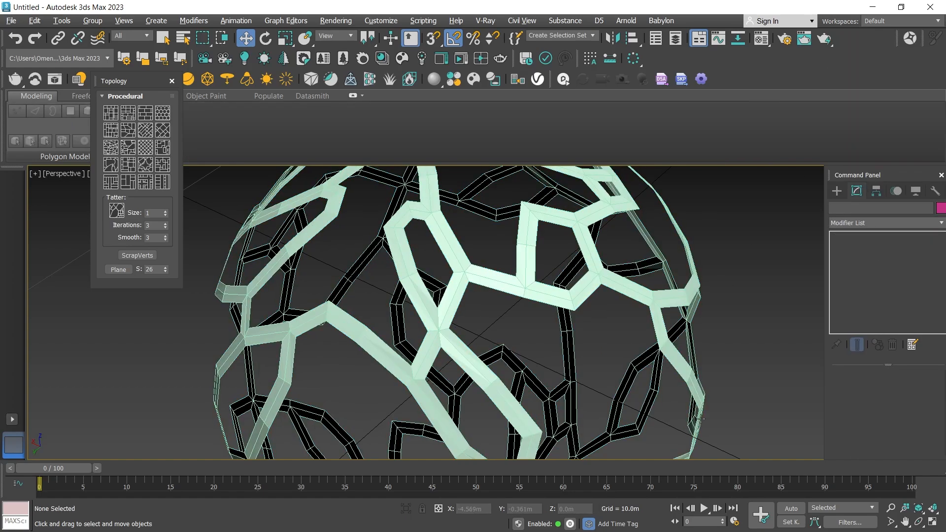
pyautogui.click(918, 522)
pyautogui.scroll(-6, 474, 324)
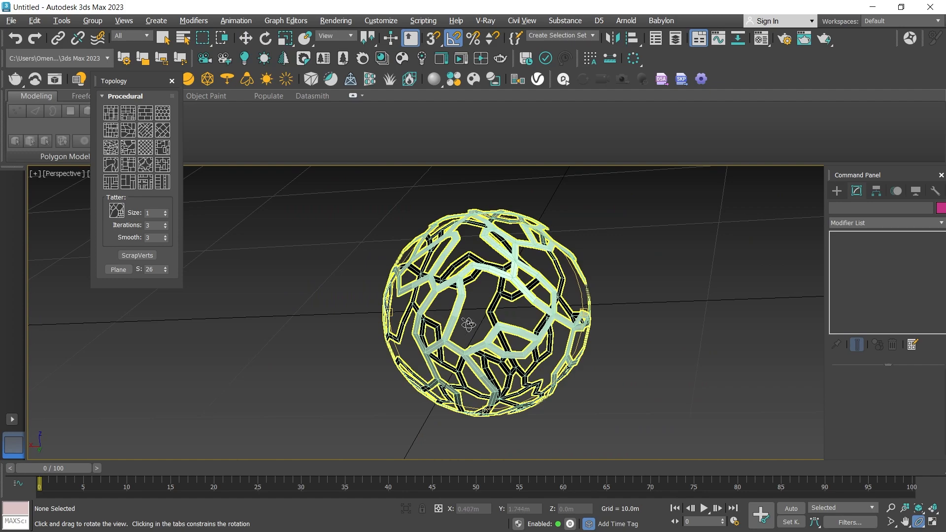
pyautogui.keyDown('alt'); pyautogui.moveTo(473, 324); pyautogui.dragTo(465, 326, button='middle'); pyautogui.keyUp('alt')
pyautogui.scroll(4, 514, 290)
pyautogui.click(514, 289)
pyautogui.scroll(-4, 514, 290)
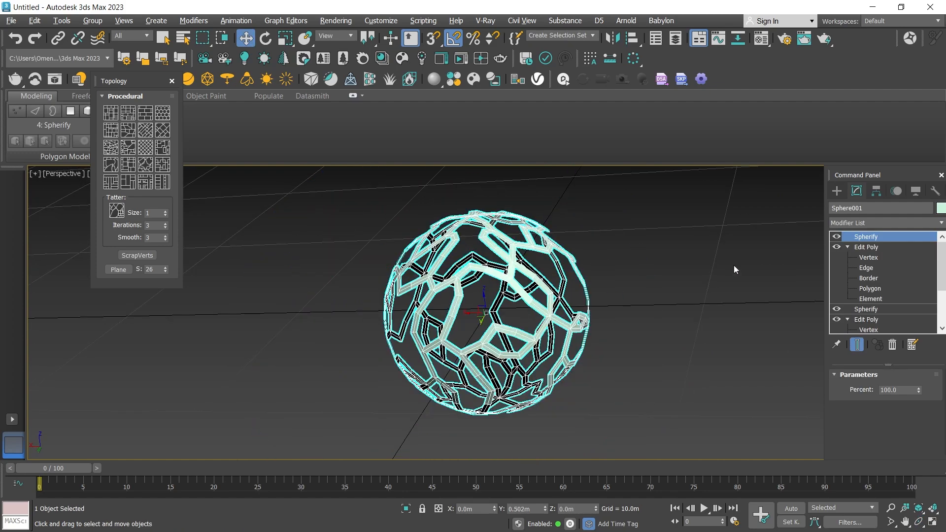
pyautogui.click(837, 237)
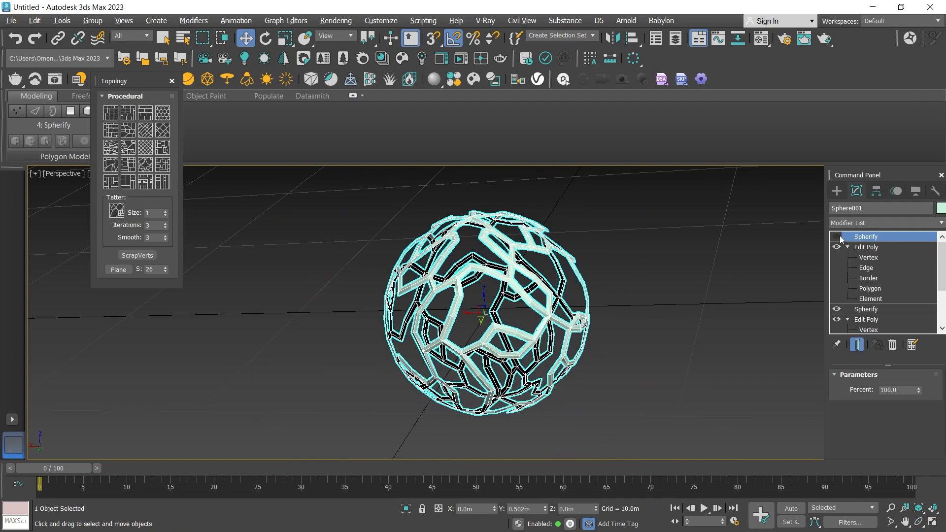
pyautogui.click(837, 237)
pyautogui.click(713, 280)
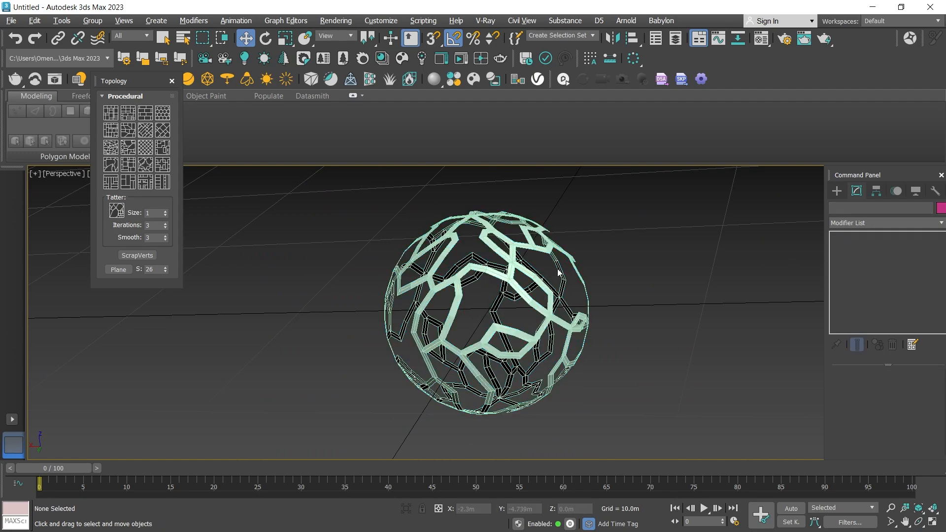
pyautogui.scroll(4, 490, 276)
pyautogui.click(492, 269)
pyautogui.scroll(4, 492, 269)
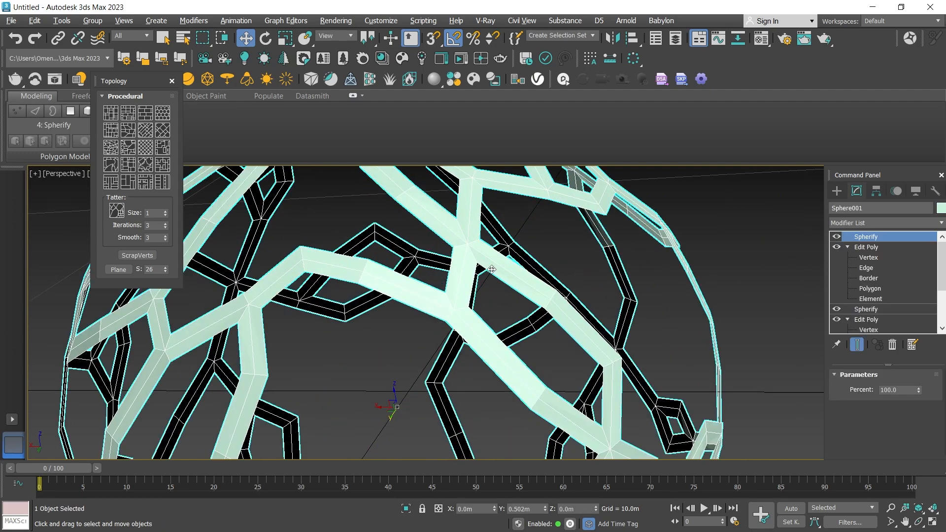
# Set the groove lattice's Y position to 0.
pyautogui.scroll(-3, 492, 269)
pyautogui.click(919, 522)
pyautogui.moveTo(587, 362); pyautogui.dragTo(474, 322)
pyautogui.scroll(-3, 542, 316)
pyautogui.scroll(3, 567, 316)
pyautogui.moveTo(567, 315); pyautogui.dragTo(525, 334)
pyautogui.scroll(-5, 497, 323)
pyautogui.scroll(3, 509, 319)
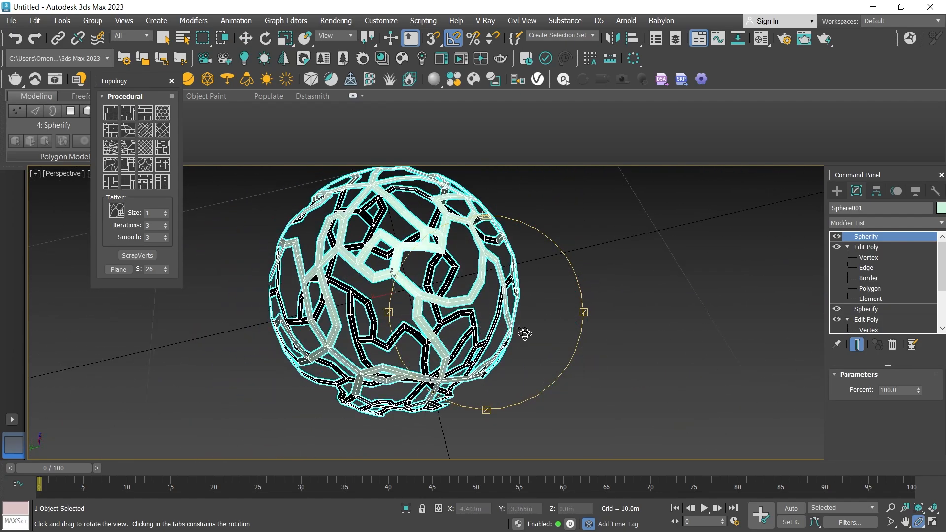
pyautogui.press('w')
pyautogui.click(521, 508)
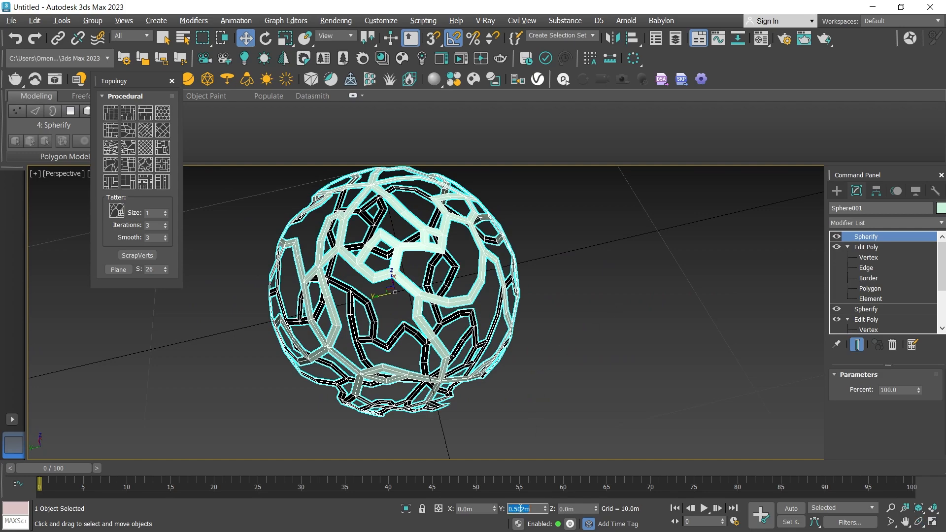
pyautogui.write('0')
pyautogui.press('Return')
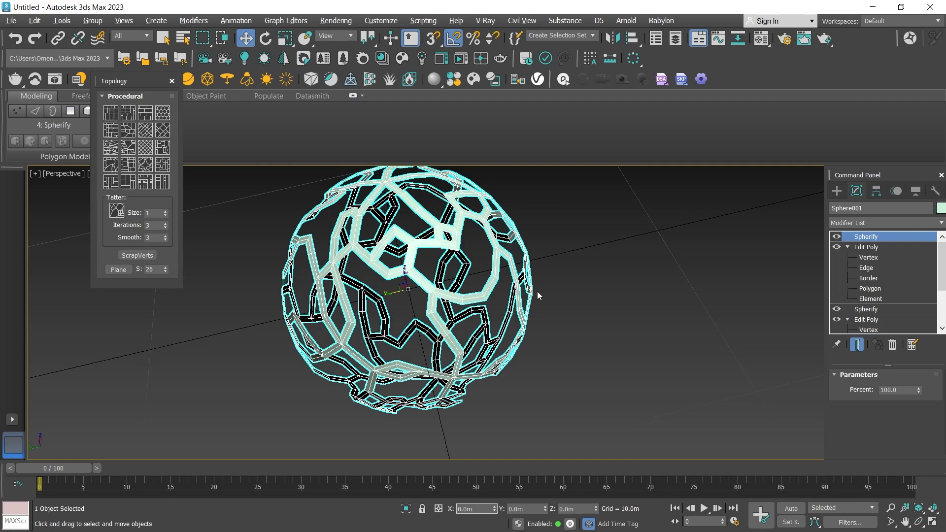
# Center the groove lattice's pivot to the object and set its Z position to 0.
pyautogui.click(876, 191)
pyautogui.click(871, 272)
pyautogui.click(865, 334)
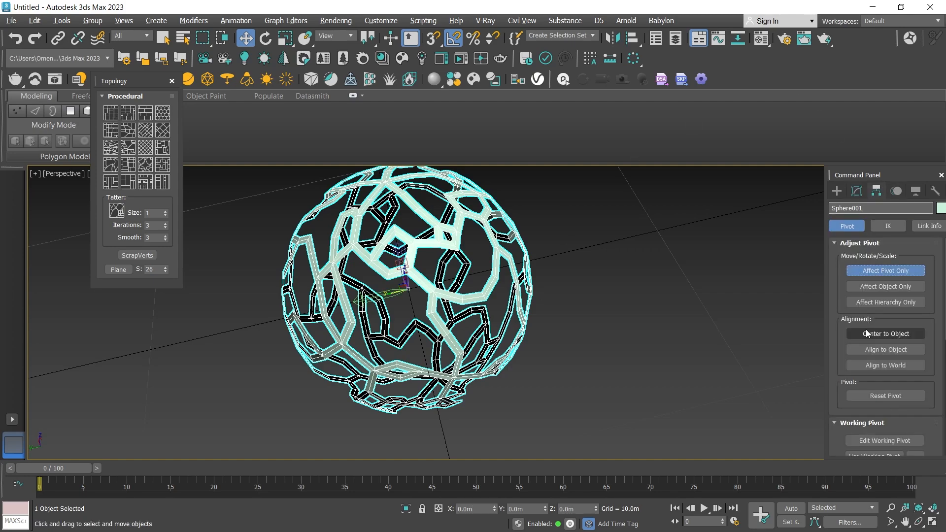
pyautogui.click(885, 271)
pyautogui.click(837, 191)
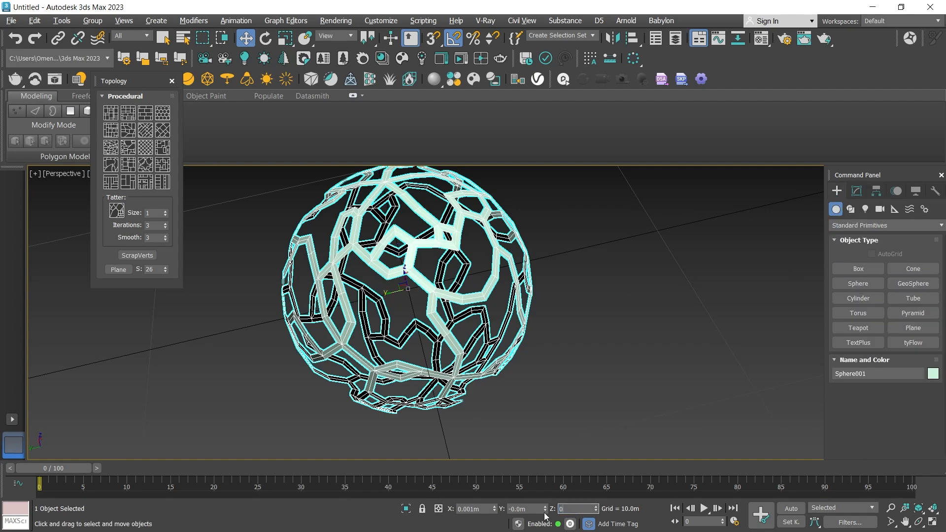
pyautogui.press('Return')
# Add a Shell modifier to the groove lattice above the topmost Spherify.
pyautogui.click(856, 190)
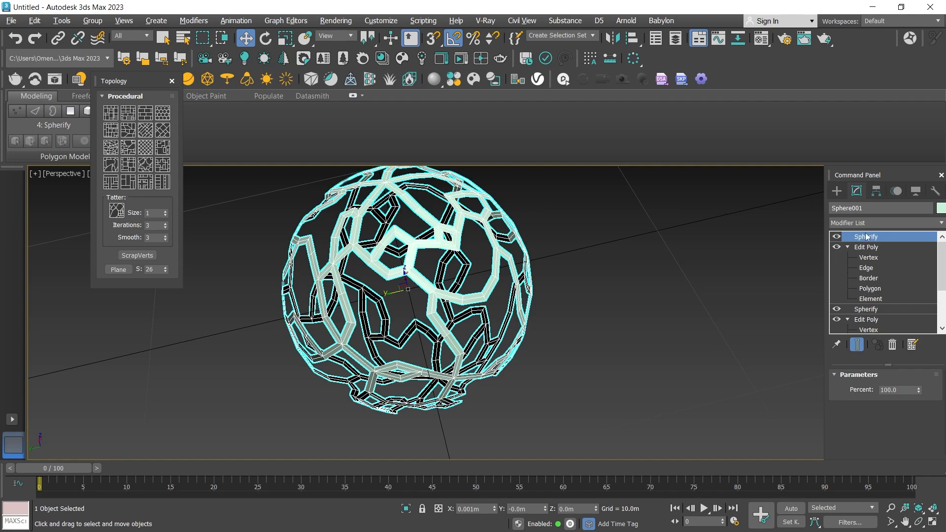
pyautogui.click(856, 224)
pyautogui.scroll(-15, 856, 224)
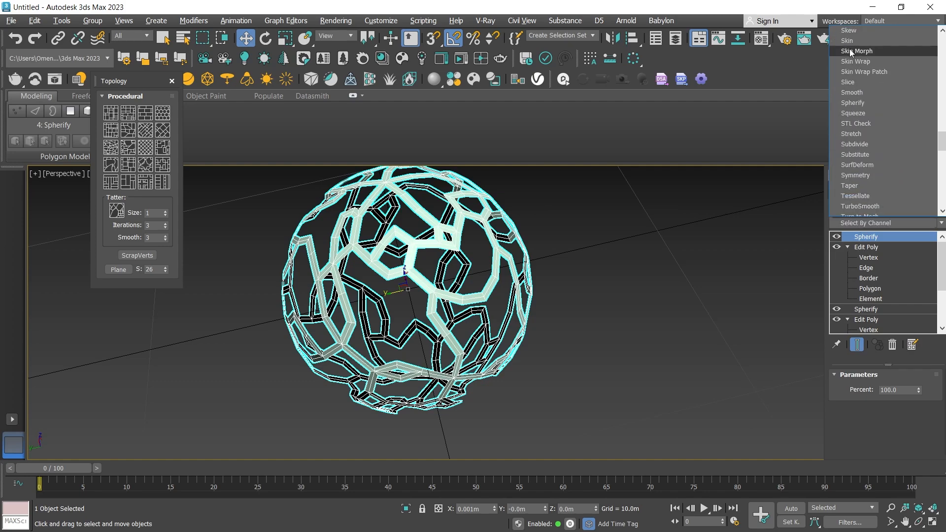
pyautogui.scroll(-2, 865, 87)
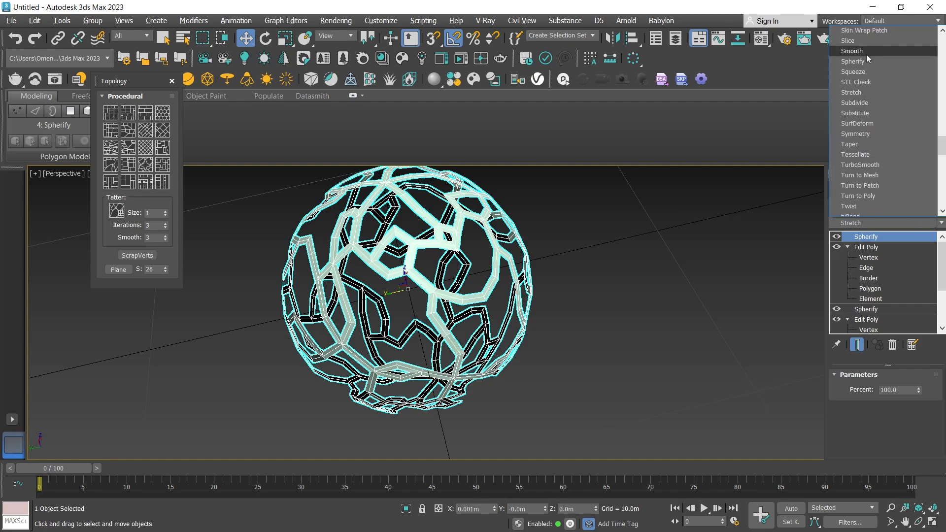
pyautogui.scroll(20, 867, 81)
pyautogui.scroll(-19, 869, 111)
pyautogui.click(860, 36)
# Set the Shell's outer amount to 0.2 m.
pyautogui.click(918, 523)
pyautogui.moveTo(532, 345); pyautogui.dragTo(538, 323)
pyautogui.scroll(5, 486, 336)
pyautogui.click(840, 237)
pyautogui.click(839, 238)
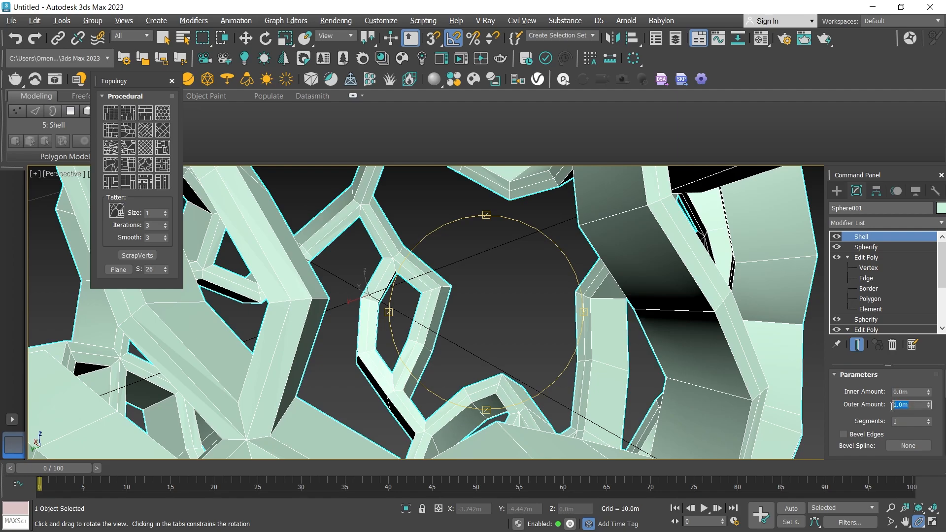
pyautogui.write('0.2')
pyautogui.press('Return')
pyautogui.scroll(-10, 524, 291)
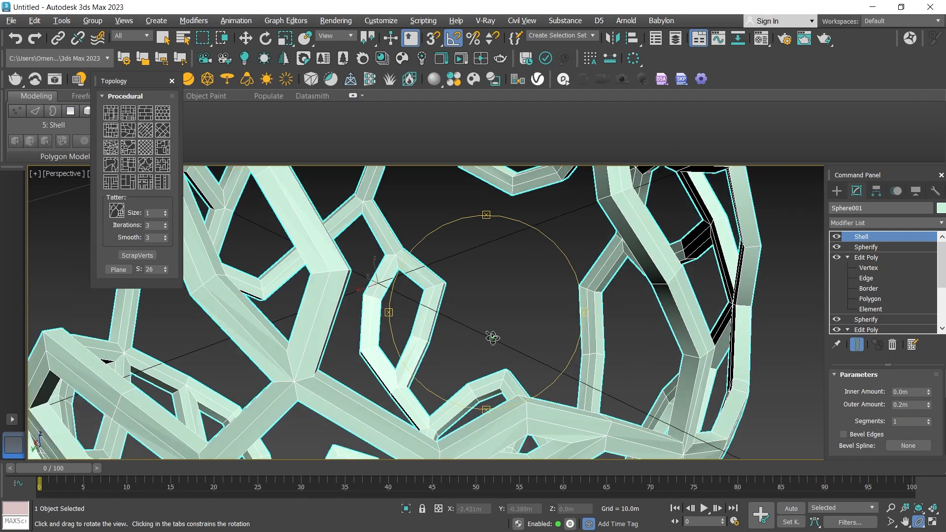
# Raise the Shell's segments to 3.
pyautogui.scroll(5, 539, 277)
pyautogui.moveTo(513, 296); pyautogui.dragTo(502, 301)
pyautogui.scroll(2, 501, 301)
pyautogui.click(929, 420)
pyautogui.moveTo(448, 342); pyautogui.dragTo(452, 342)
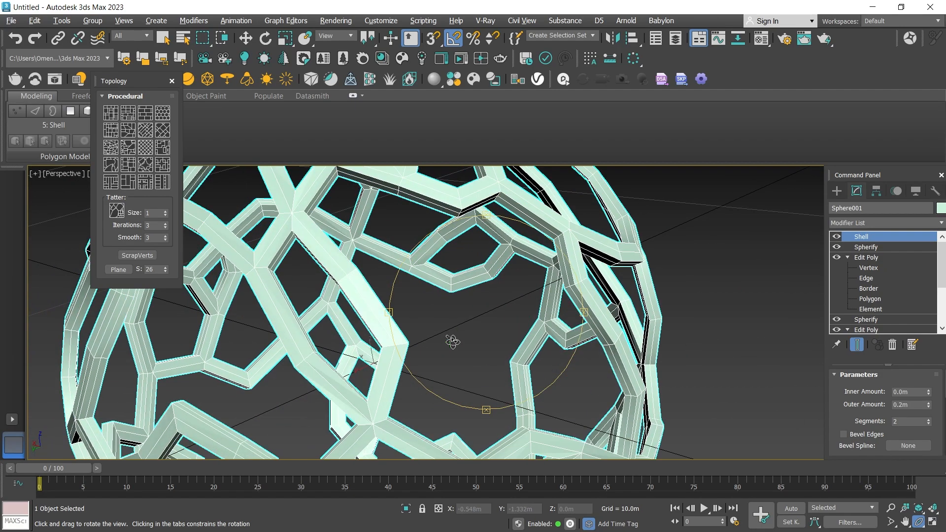
pyautogui.click(929, 420)
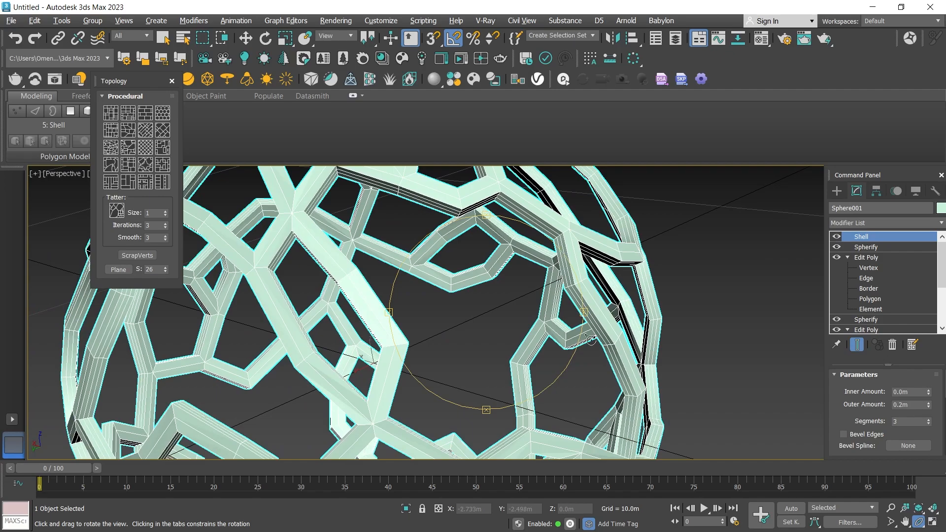
# Add a TurboSmooth modifier above the Shell and set its iterations to 3.
pyautogui.moveTo(528, 359); pyautogui.dragTo(428, 316)
pyautogui.scroll(-6, 468, 340)
pyautogui.scroll(5, 504, 319)
pyautogui.scroll(5, 540, 293)
pyautogui.scroll(-5, 540, 292)
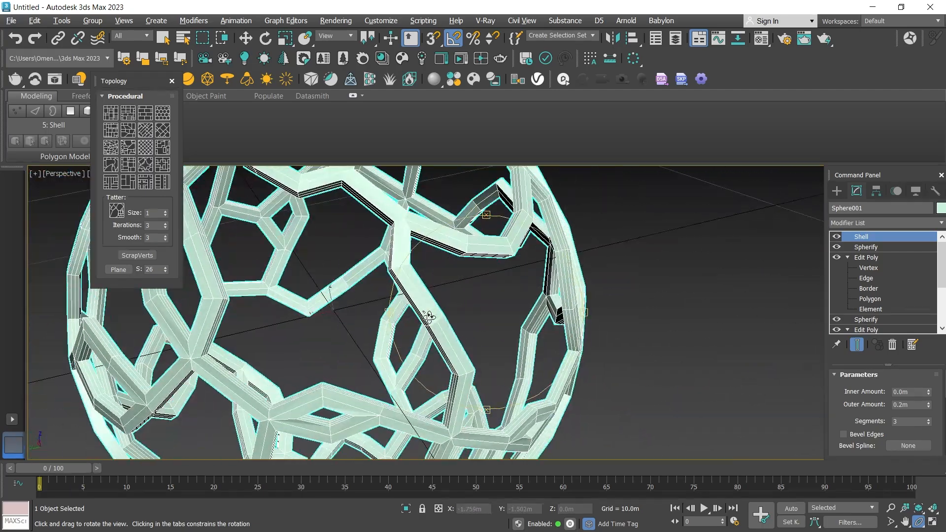
pyautogui.scroll(-2, 429, 316)
pyautogui.click(846, 224)
pyautogui.press('t')
pyautogui.click(859, 41)
pyautogui.moveTo(557, 258); pyautogui.dragTo(489, 256)
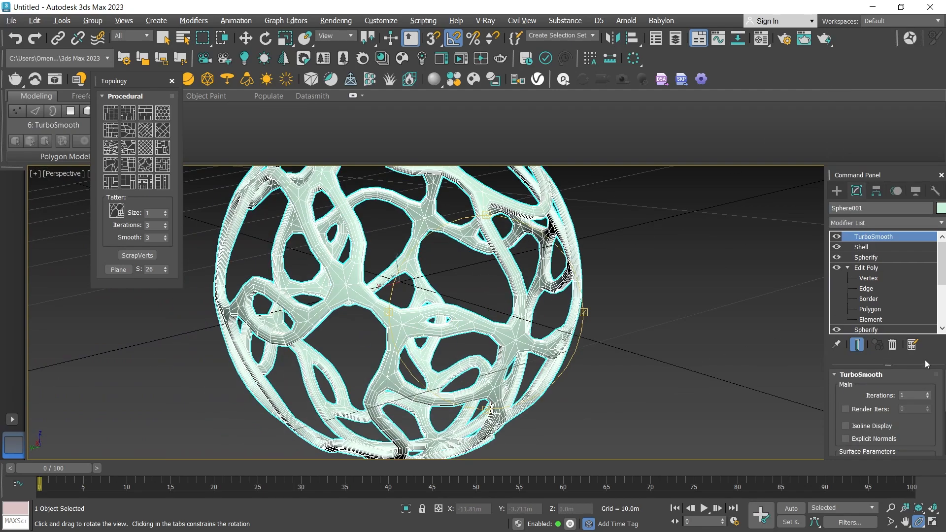
pyautogui.doubleClick(927, 393)
# Close the Topology window and inspect the smoothed lattice with edged faces off, restoring the edge display when done.
pyautogui.moveTo(525, 300); pyautogui.dragTo(487, 267)
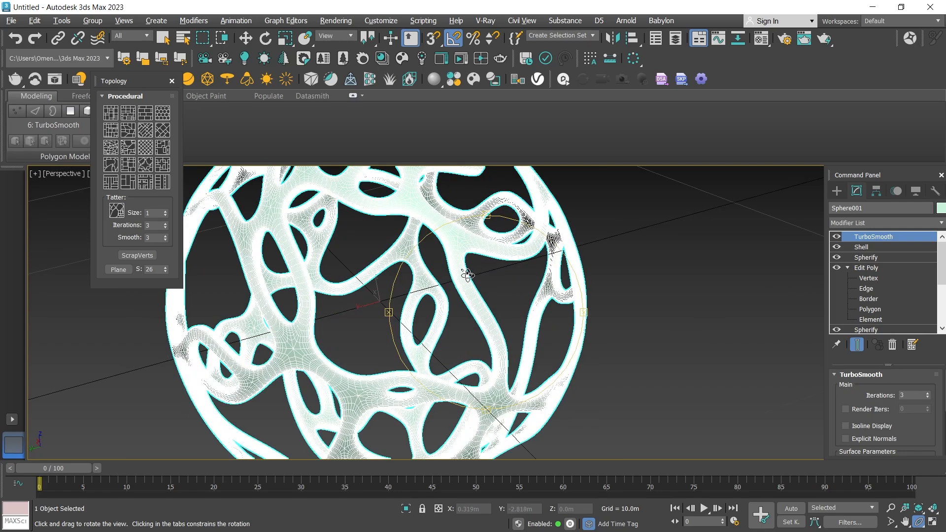
pyautogui.click(172, 81)
pyautogui.click(133, 174)
pyautogui.click(150, 189)
pyautogui.click(136, 175)
pyautogui.click(159, 303)
pyautogui.moveTo(466, 299)
pyautogui.mouseDown()
pyautogui.moveTo(437, 302)
pyautogui.moveTo(461, 306)
pyautogui.mouseUp()
pyautogui.press('z')
pyautogui.scroll(6, 461, 305)
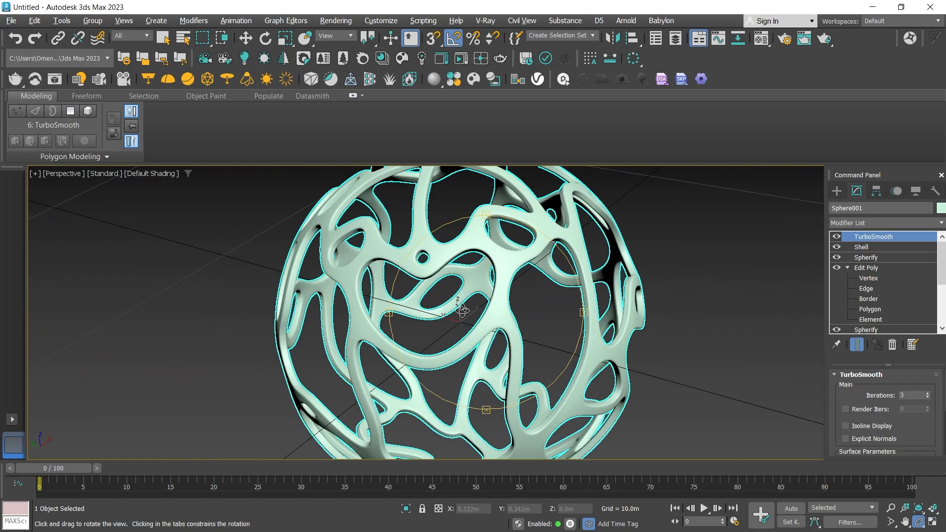
pyautogui.moveTo(478, 301); pyautogui.dragTo(493, 260)
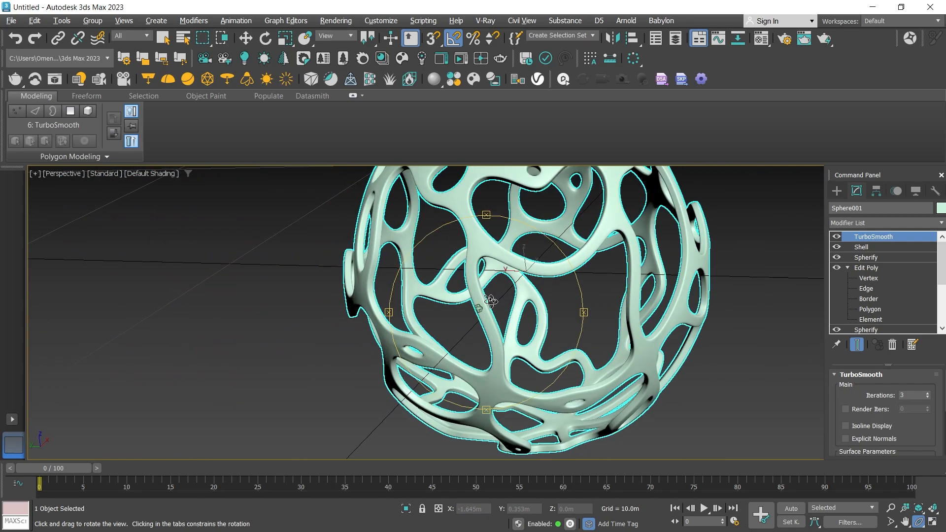
pyautogui.click(150, 173)
pyautogui.click(159, 310)
# Disable the TurboSmooth modifier to check the lattice without it, and delete it from the modifier stack.
pyautogui.click(837, 237)
pyautogui.moveTo(535, 309); pyautogui.dragTo(567, 285)
pyautogui.scroll(-3, 596, 269)
pyautogui.rightClick(850, 237)
pyautogui.click(814, 253)
# Add an Edit Poly modifier above the lattice's Shell.
pyautogui.scroll(5, 507, 285)
pyautogui.scroll(-4, 507, 285)
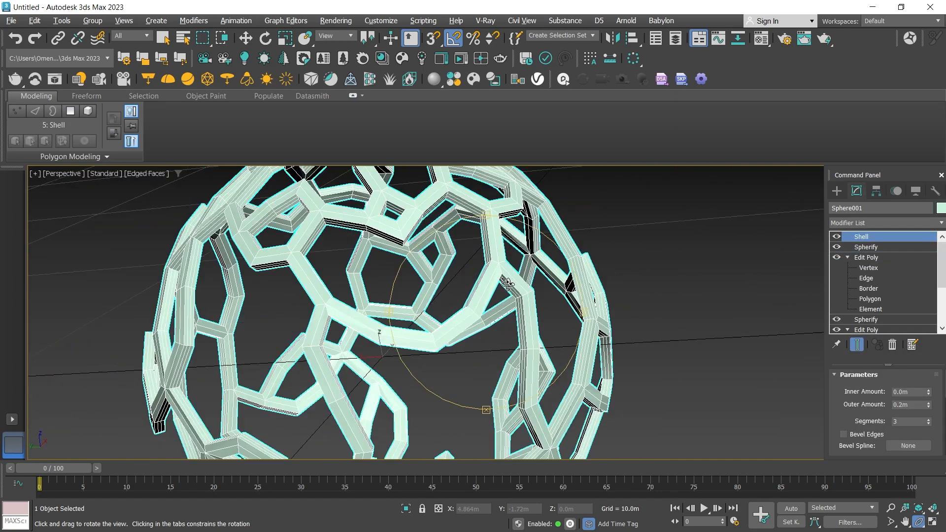
pyautogui.scroll(6, 508, 284)
pyautogui.moveTo(494, 301); pyautogui.dragTo(485, 299)
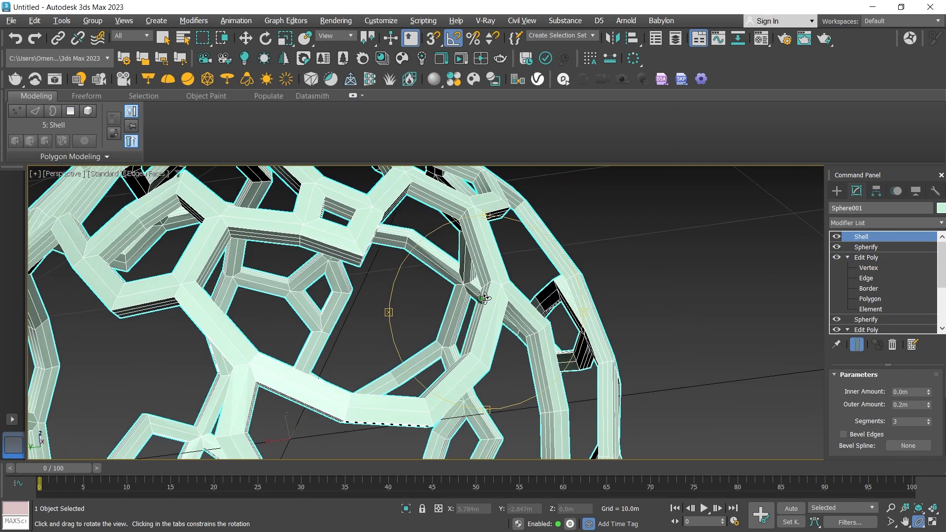
pyautogui.click(74, 156)
pyautogui.click(59, 201)
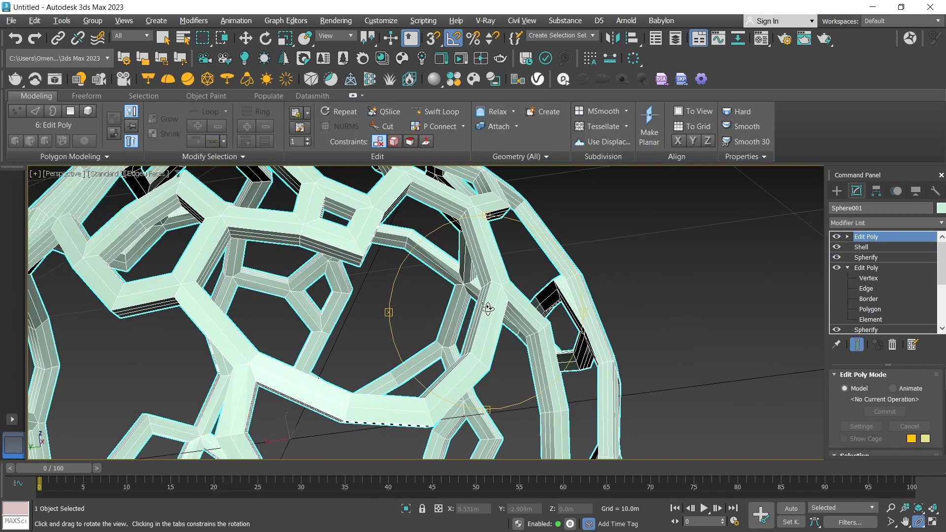
pyautogui.moveTo(486, 306); pyautogui.dragTo(525, 309)
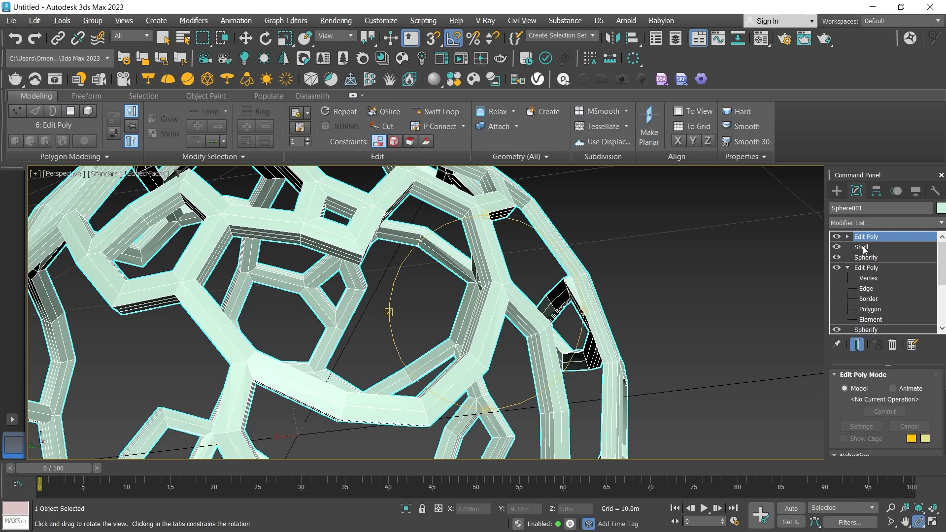
# Override the Shell's inner and outer material IDs, setting both to 1.
pyautogui.click(862, 247)
pyautogui.scroll(-3, 882, 281)
pyautogui.moveTo(877, 364); pyautogui.dragTo(876, 342)
pyautogui.scroll(-2, 940, 370)
pyautogui.scroll(-3, 873, 410)
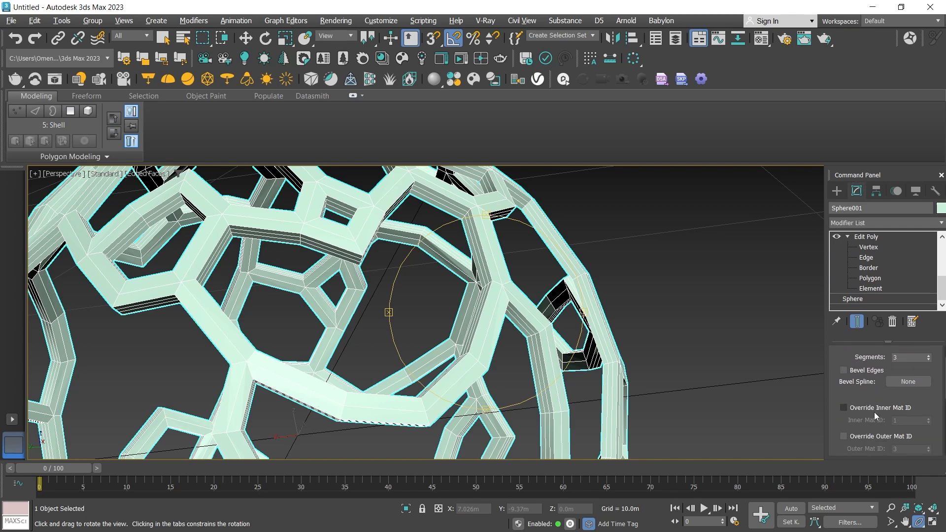
pyautogui.scroll(-1, 860, 400)
pyautogui.click(870, 409)
pyautogui.scroll(-1, 882, 412)
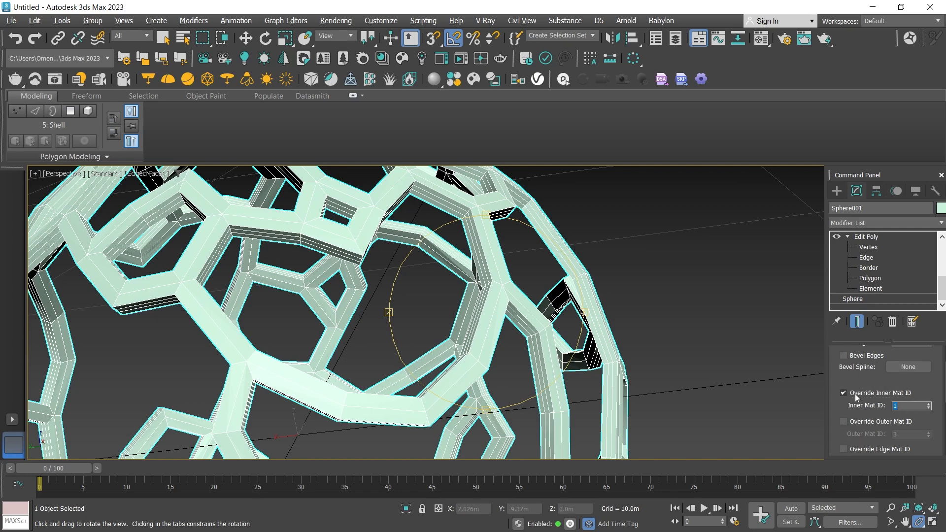
pyautogui.click(866, 420)
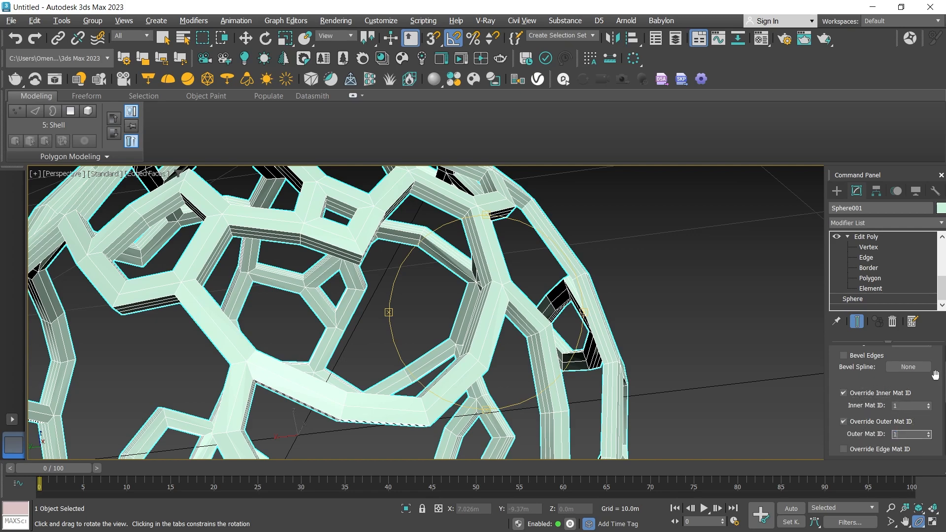
# Override the Shell's edge material ID with 2 and disable Auto Smooth Edge.
pyautogui.scroll(-5, 945, 373)
pyautogui.click(875, 381)
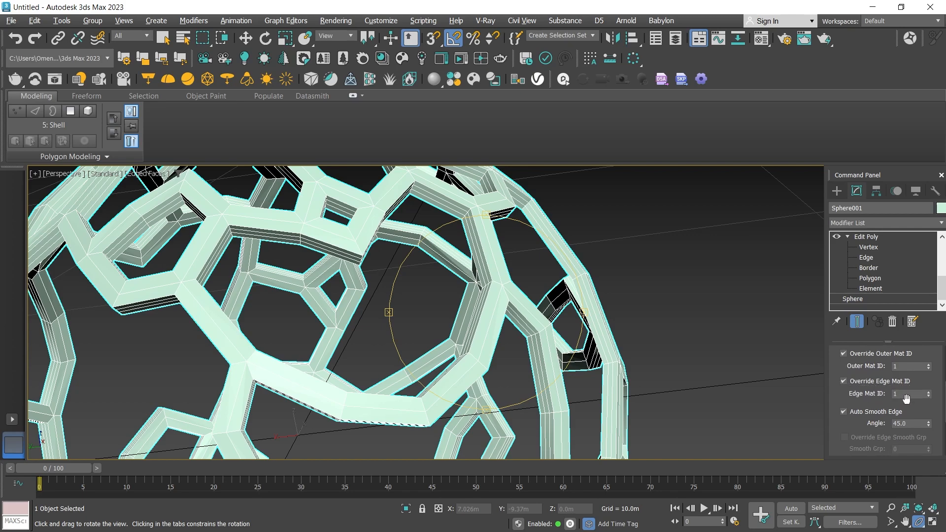
pyautogui.click(851, 412)
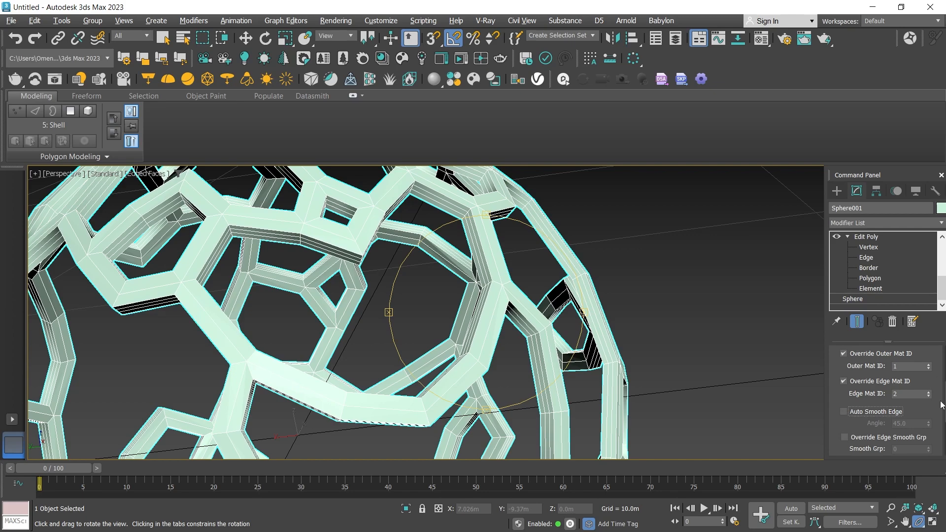
pyautogui.scroll(-8, 944, 395)
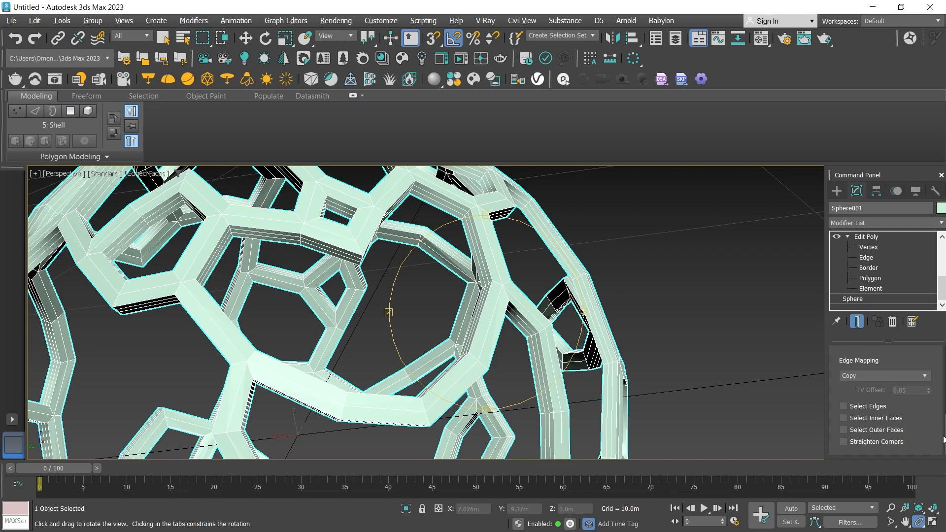
pyautogui.scroll(2, 944, 438)
pyautogui.scroll(-6, 494, 312)
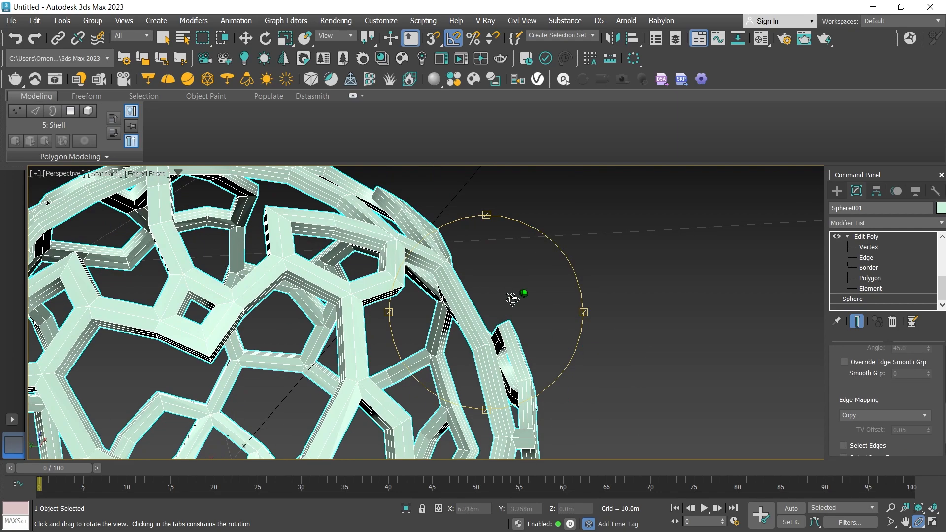
pyautogui.moveTo(495, 312); pyautogui.dragTo(524, 323)
pyautogui.moveTo(574, 359); pyautogui.dragTo(484, 343)
pyautogui.scroll(7, 463, 323)
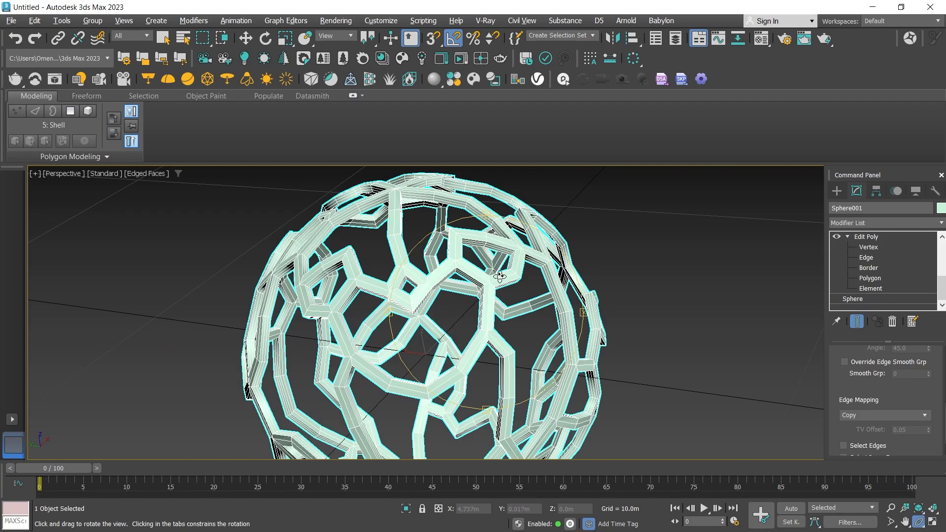
# Examine the shelled lattice from several angles and distances.
pyautogui.scroll(-8, 462, 323)
pyautogui.scroll(7, 462, 324)
pyautogui.scroll(-5, 462, 323)
pyautogui.moveTo(451, 321); pyautogui.dragTo(460, 294)
pyautogui.scroll(6, 460, 295)
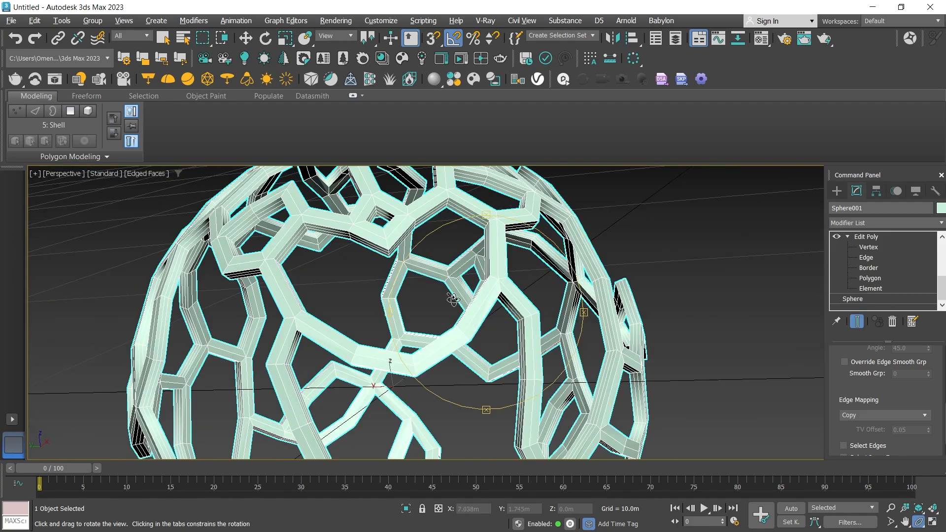
pyautogui.moveTo(458, 298); pyautogui.dragTo(456, 246)
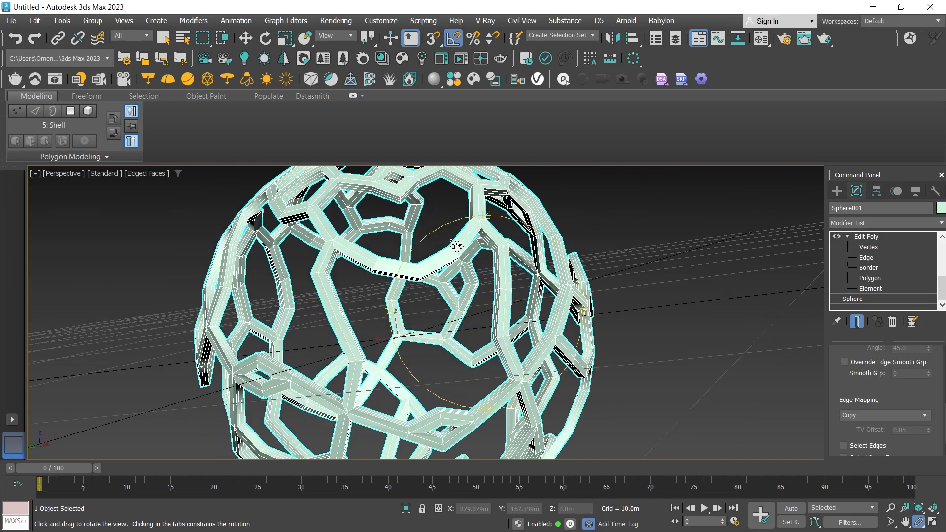
pyautogui.scroll(3, 456, 246)
# Enter the polygon level of the topmost Edit Poly modifier, above the Shell.
pyautogui.click(870, 278)
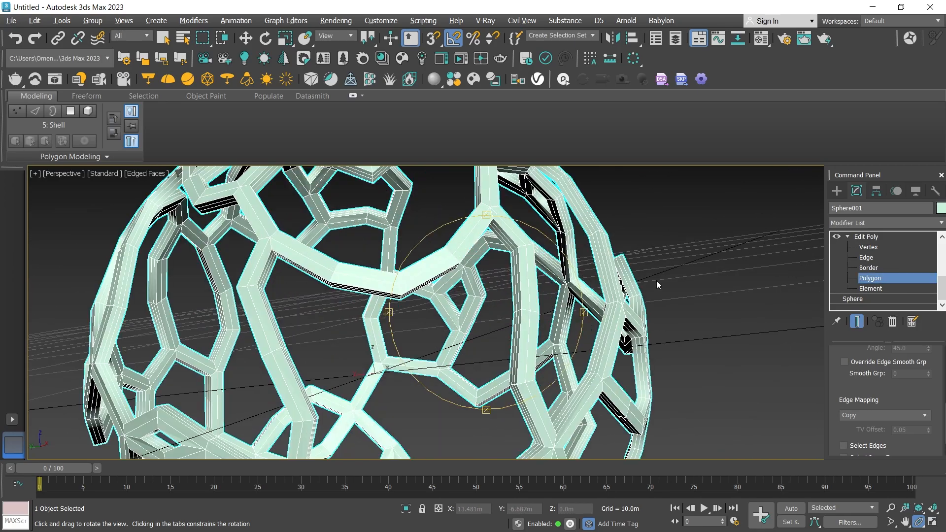
pyautogui.scroll(1, 939, 284)
pyautogui.scroll(2, 938, 285)
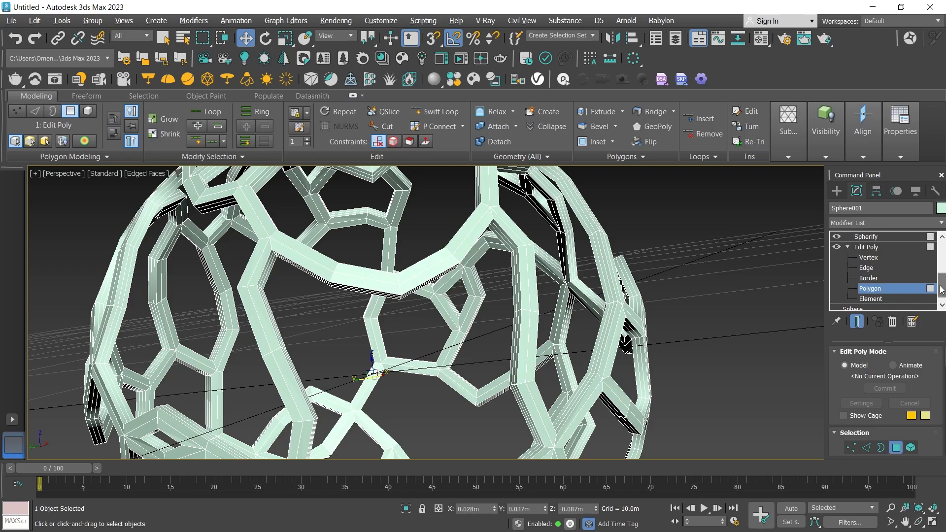
pyautogui.click(895, 299)
pyautogui.moveTo(942, 270); pyautogui.dragTo(939, 223)
pyautogui.click(872, 235)
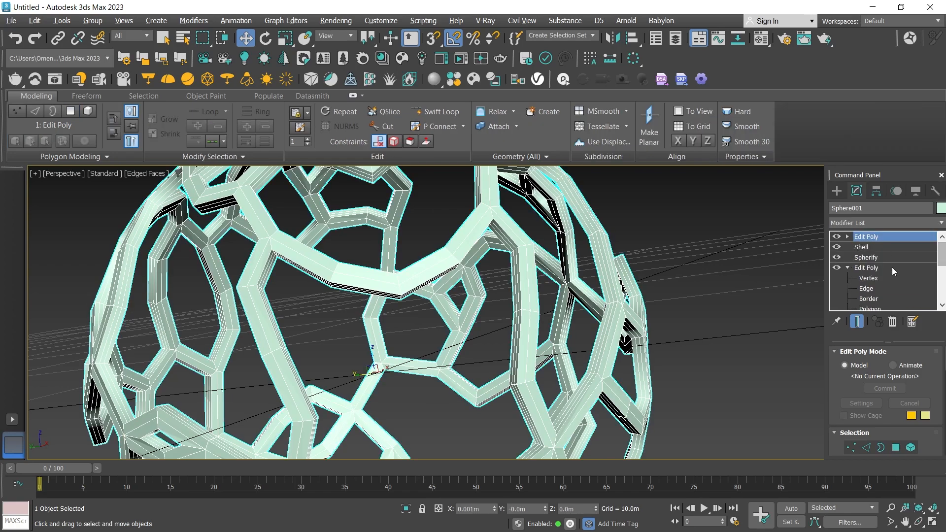
pyautogui.click(898, 449)
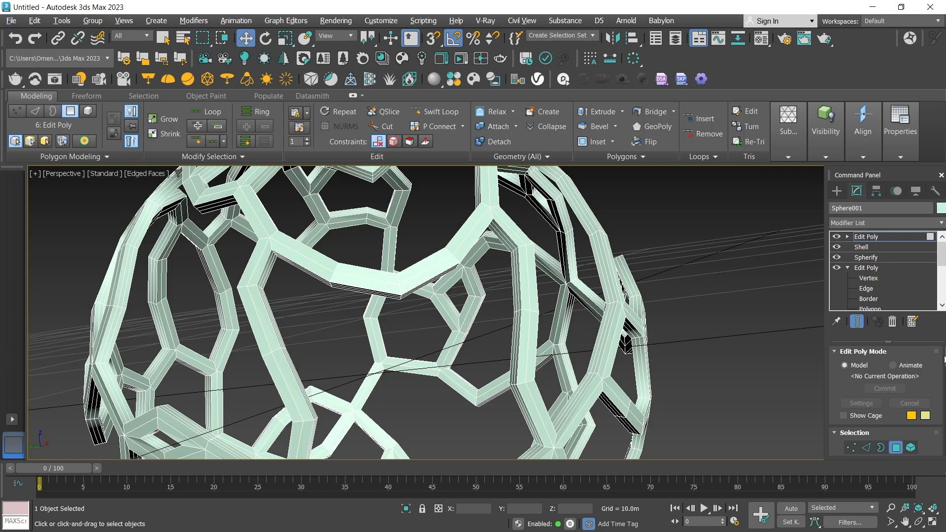
# Select all lattice polygons that have material ID 1.
pyautogui.click(943, 277)
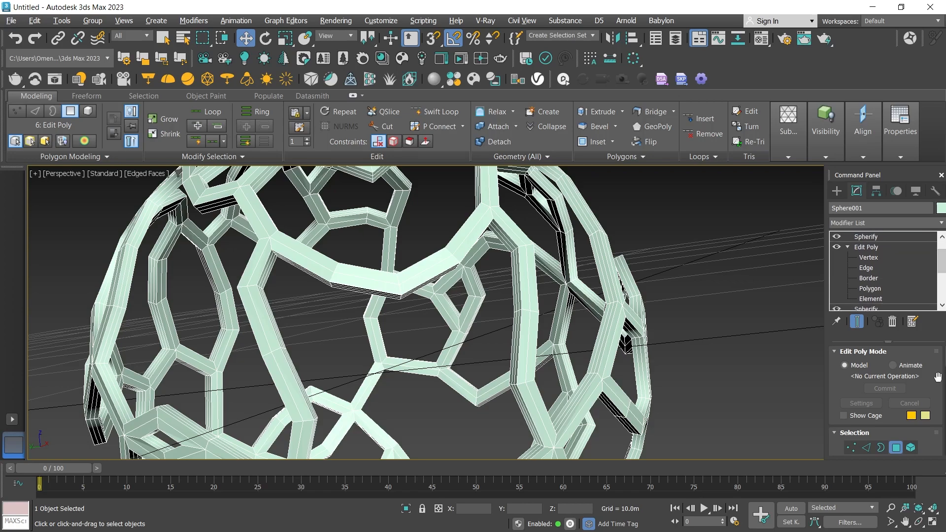
pyautogui.scroll(-5, 913, 405)
pyautogui.scroll(-8, 912, 405)
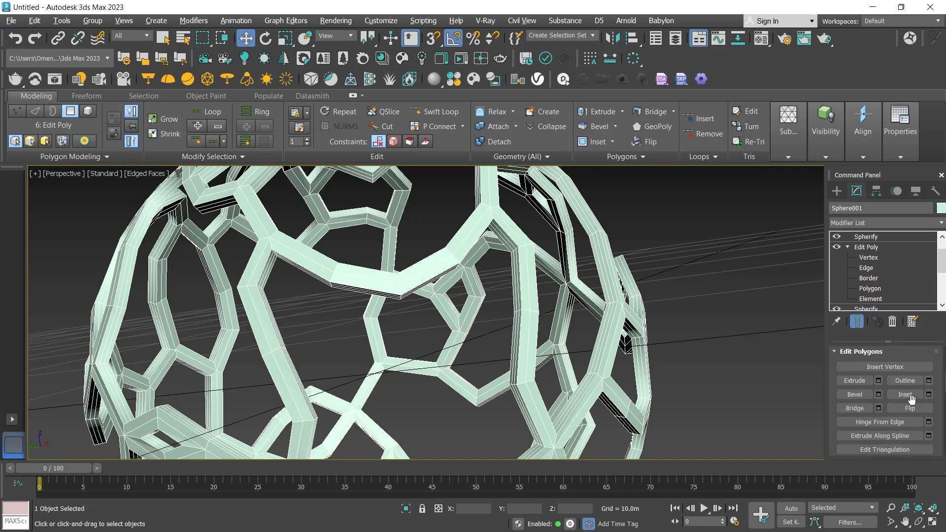
pyautogui.scroll(-3, 912, 400)
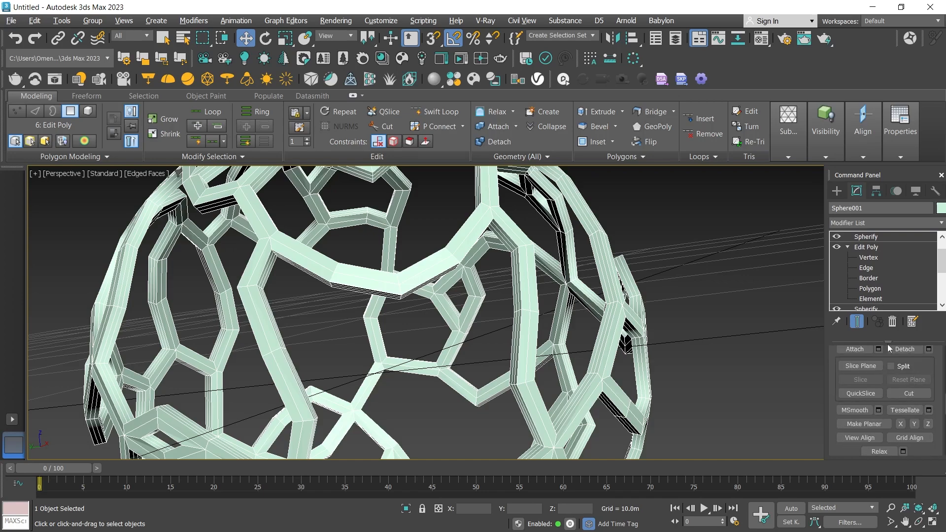
pyautogui.moveTo(941, 253); pyautogui.dragTo(942, 245)
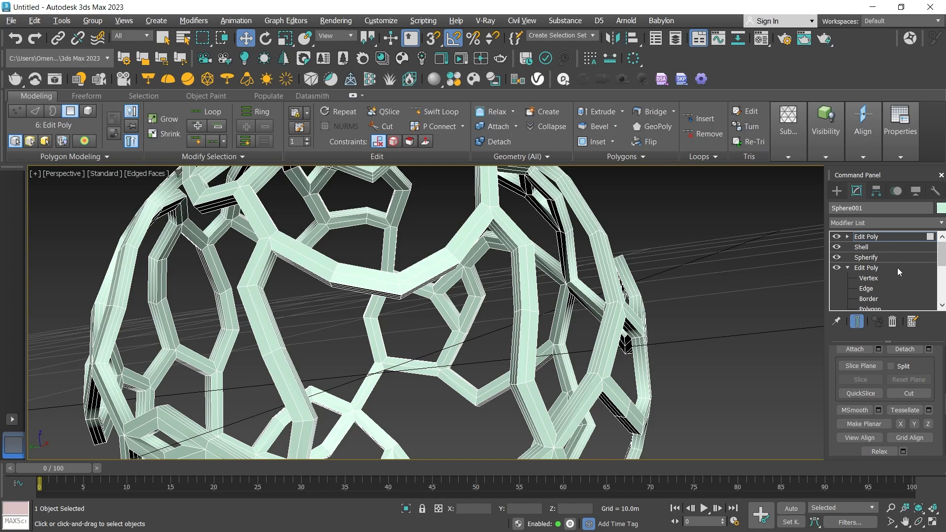
pyautogui.scroll(-5, 933, 388)
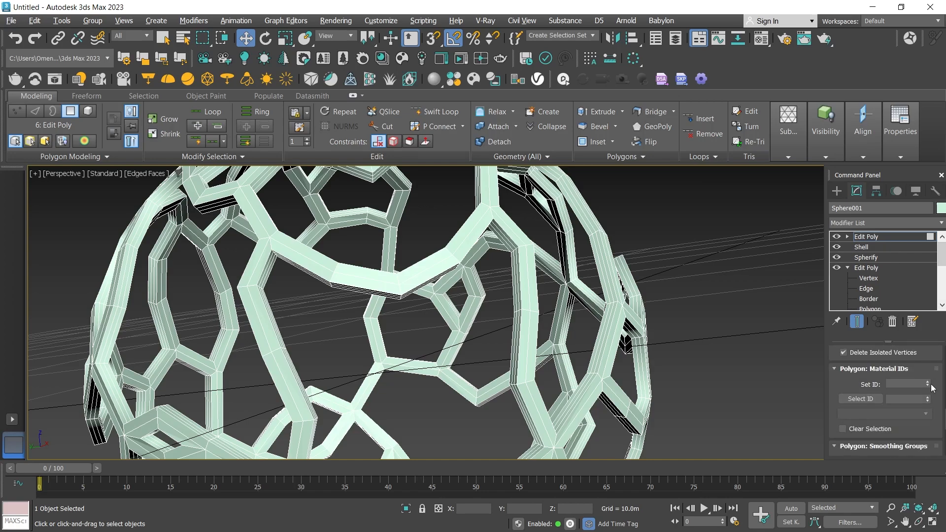
pyautogui.click(861, 399)
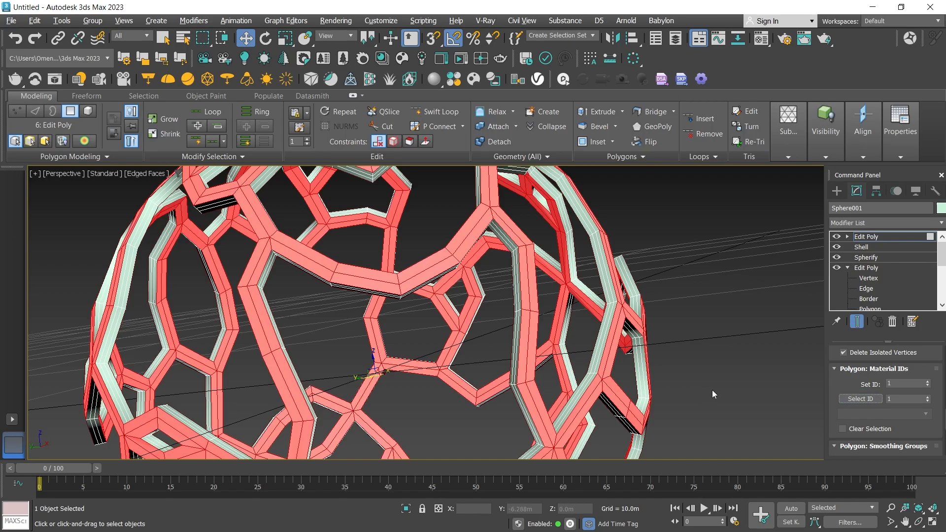
# Grow the polygon selection once so it extends onto the outer strips of the lattice's side faces.
pyautogui.click(919, 508)
pyautogui.click(919, 522)
pyautogui.moveTo(527, 338); pyautogui.dragTo(535, 331)
pyautogui.scroll(5, 594, 290)
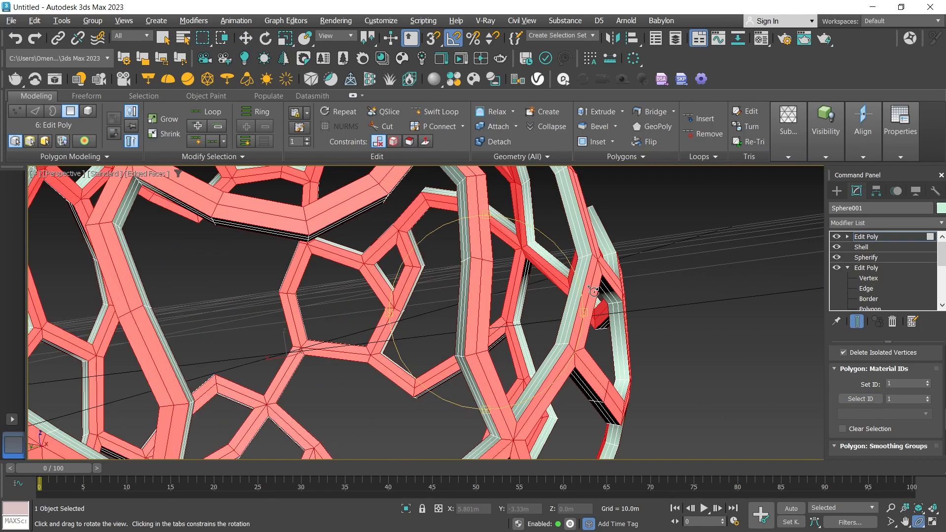
pyautogui.moveTo(593, 290); pyautogui.dragTo(526, 314)
pyautogui.scroll(3, 525, 314)
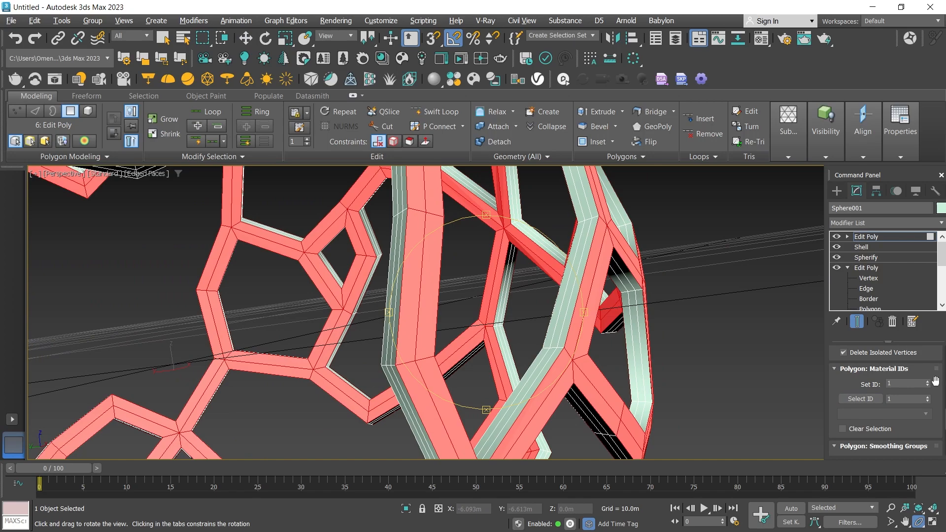
pyautogui.scroll(10, 888, 394)
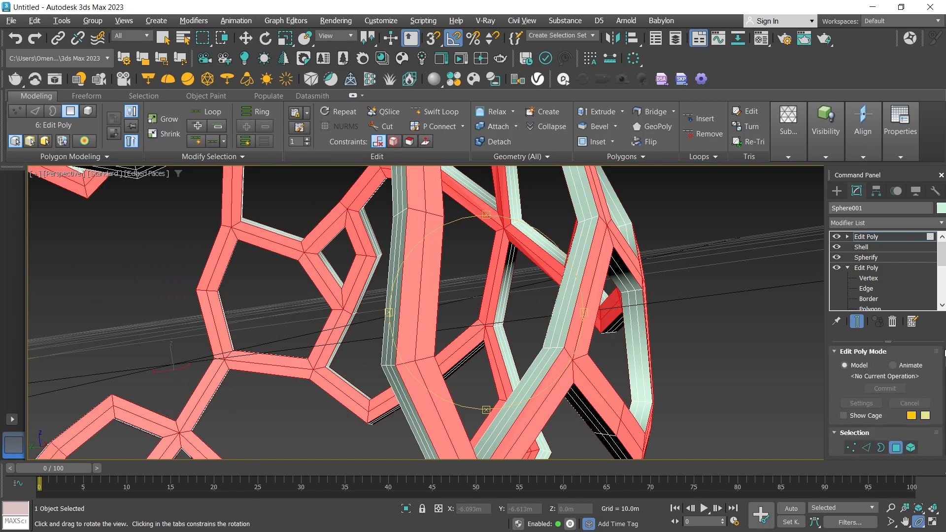
pyautogui.click(910, 370)
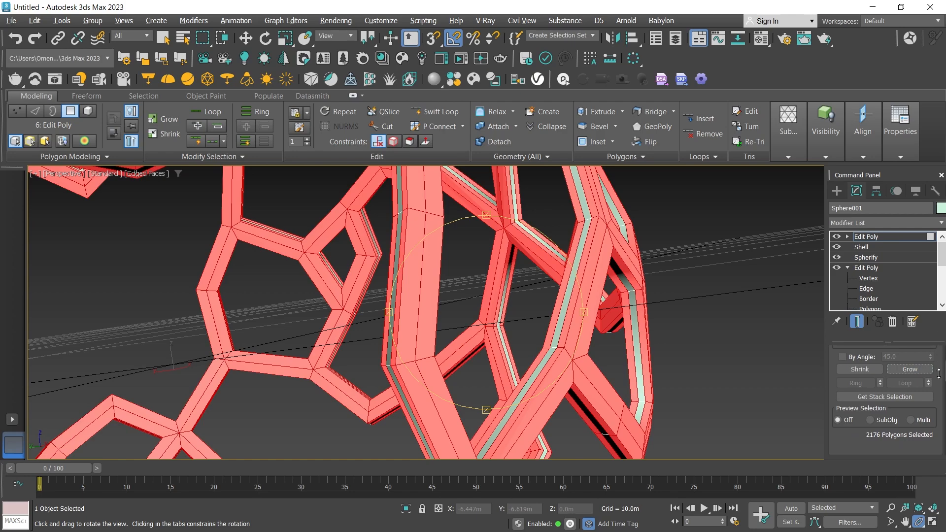
# Assign material ID 1 to the grown polygon selection.
pyautogui.scroll(-5, 886, 416)
pyautogui.scroll(-8, 887, 416)
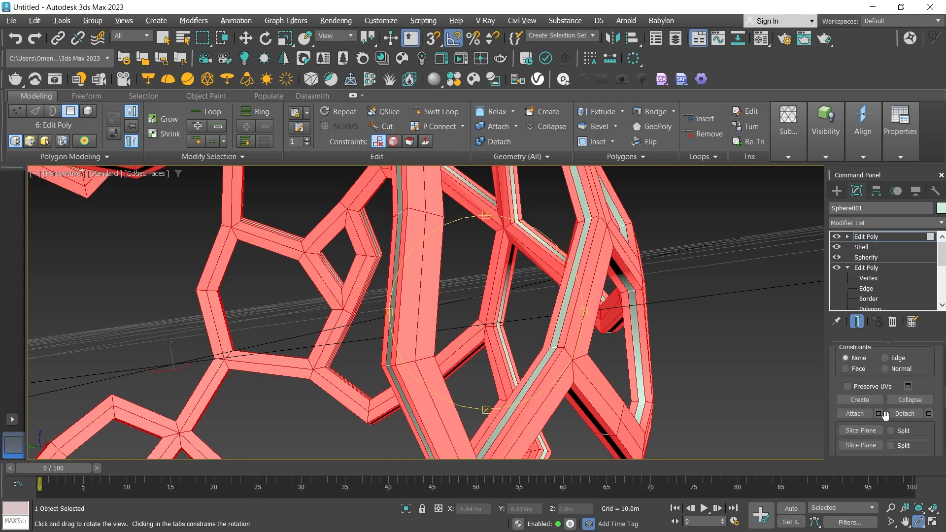
pyautogui.scroll(-2, 886, 418)
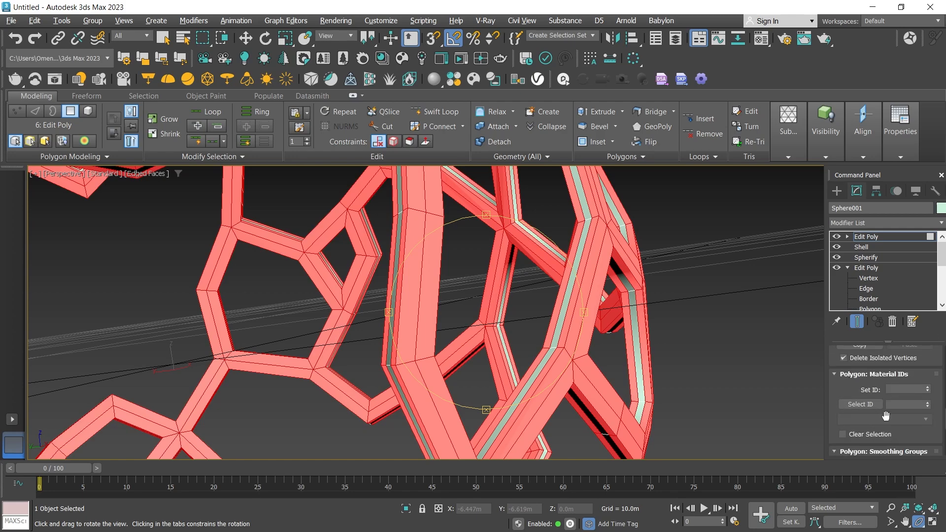
pyautogui.click(895, 389)
pyautogui.write('1')
pyautogui.click(896, 406)
pyautogui.write('1')
# Clear the selection and select only the polygons with material ID 2 along the middle of the side faces.
pyautogui.click(769, 391)
pyautogui.press('w')
pyautogui.click(722, 339)
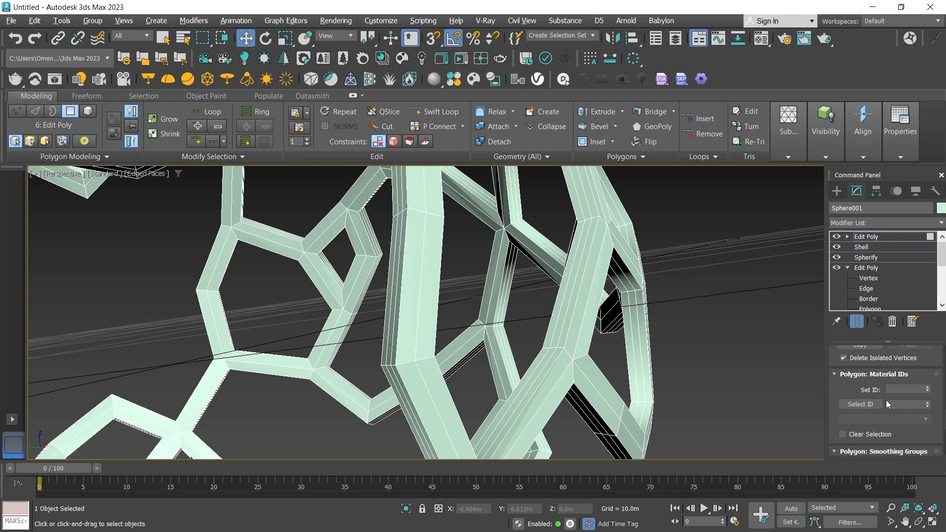
pyautogui.click(900, 405)
pyautogui.write('2')
pyautogui.click(862, 404)
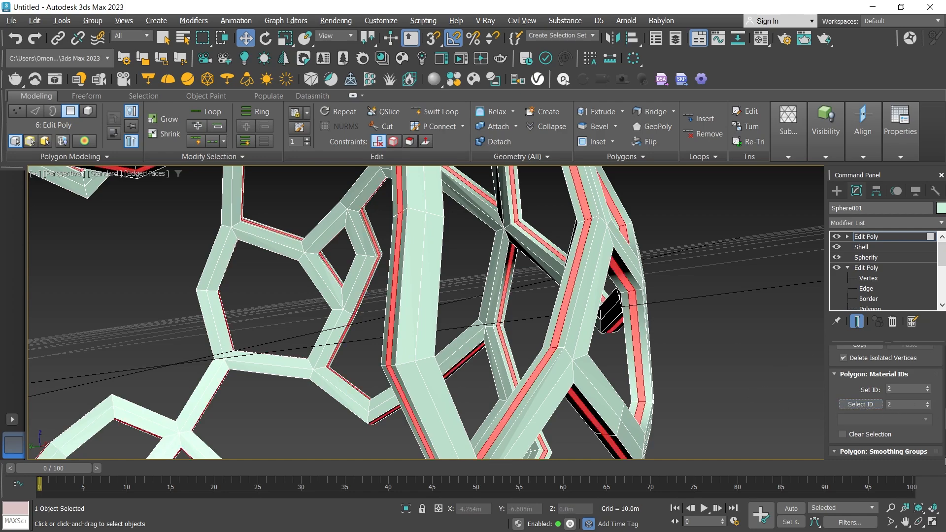
# Extrude the selected side strips inward by local normals with a height of -0.1 m.
pyautogui.scroll(5, 935, 397)
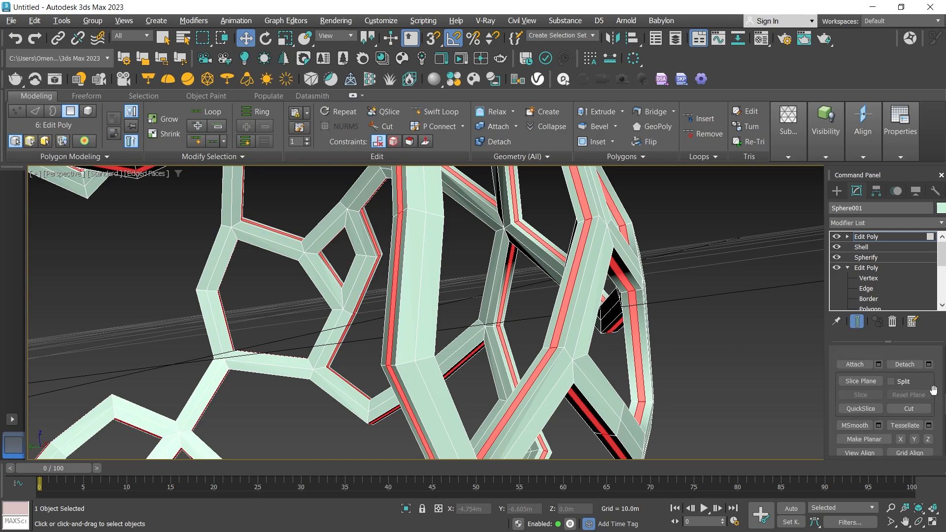
pyautogui.scroll(-8, 933, 391)
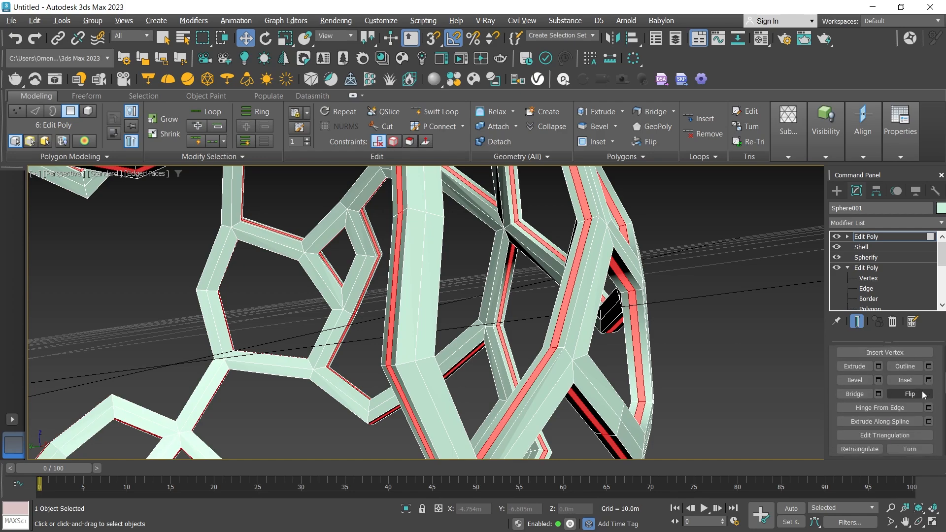
pyautogui.click(879, 366)
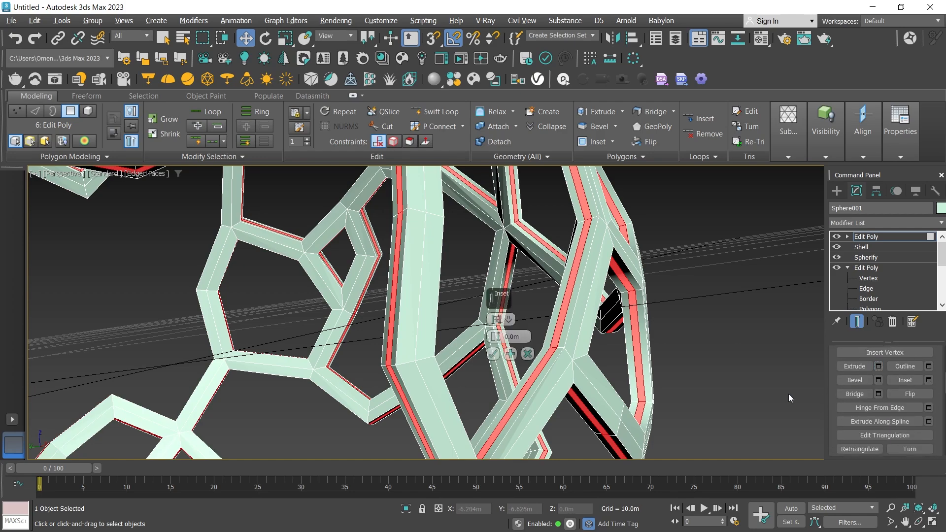
pyautogui.click(509, 320)
pyautogui.click(533, 341)
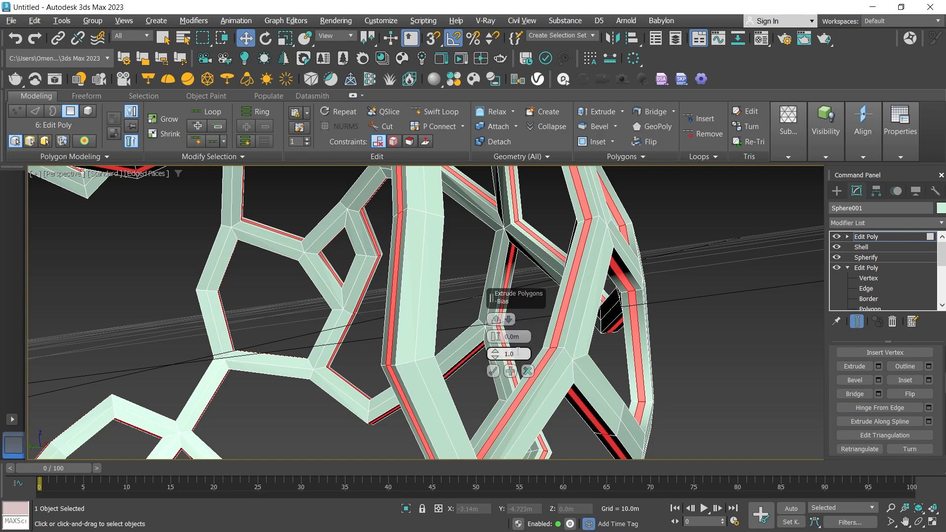
pyautogui.click(493, 341)
pyautogui.doubleClick(526, 336)
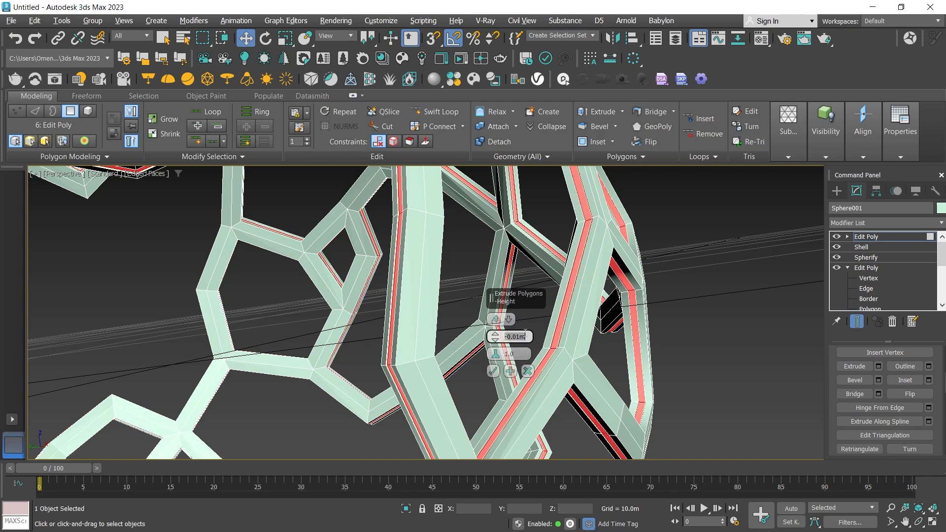
pyautogui.write('-0.1')
pyautogui.press('Return')
# Reduce the inward extrusion height to -0.04 m and check the resulting grooves.
pyautogui.click(919, 521)
pyautogui.moveTo(548, 340); pyautogui.dragTo(507, 301)
pyautogui.doubleClick(524, 336)
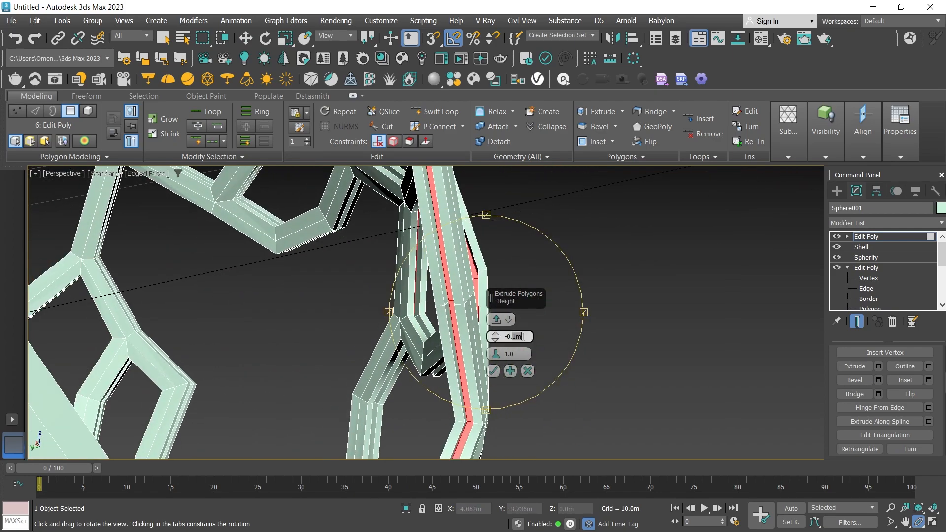
pyautogui.write('04')
pyautogui.moveTo(460, 272); pyautogui.dragTo(436, 279)
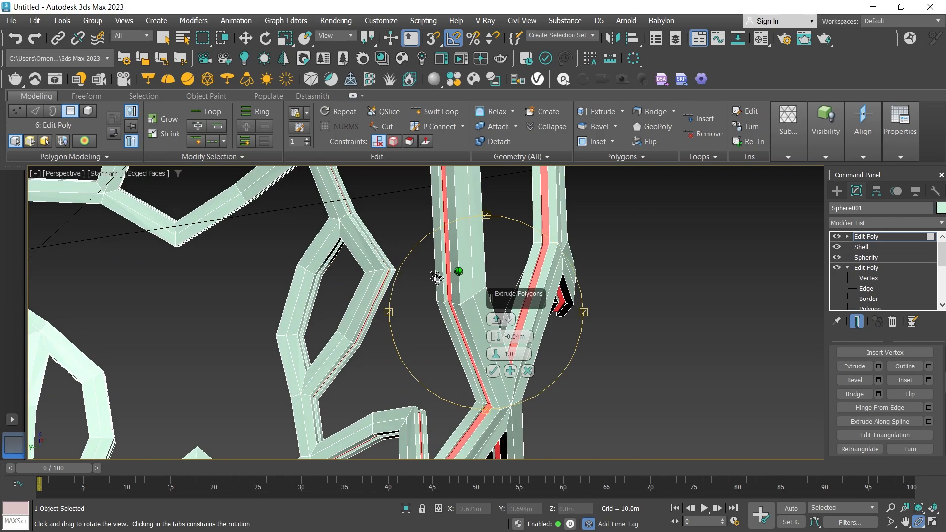
pyautogui.moveTo(439, 277); pyautogui.dragTo(442, 276)
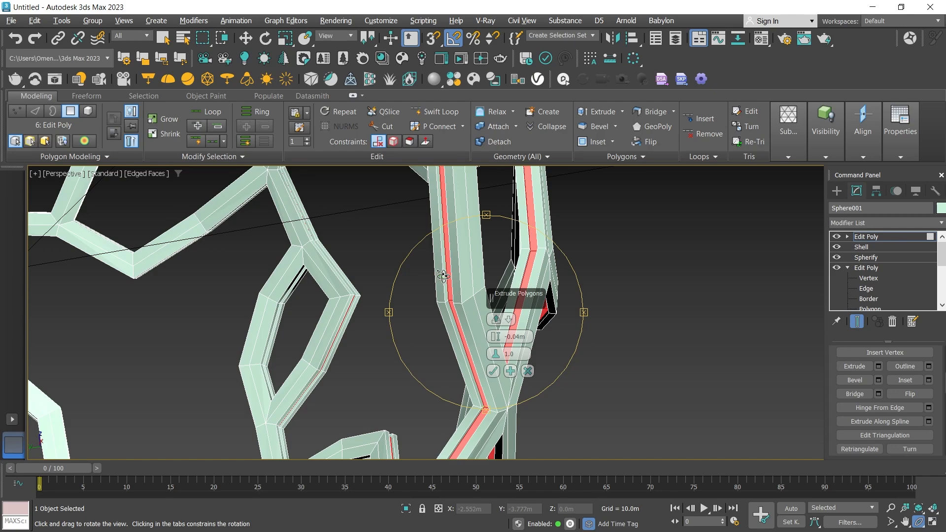
# Apply the extrusion and continue with a second one on the same strips at a height of -0.01 m.
pyautogui.click(510, 373)
pyautogui.click(522, 337)
pyautogui.moveTo(531, 338); pyautogui.dragTo(516, 338)
pyautogui.write('1')
pyautogui.moveTo(460, 352); pyautogui.dragTo(450, 324)
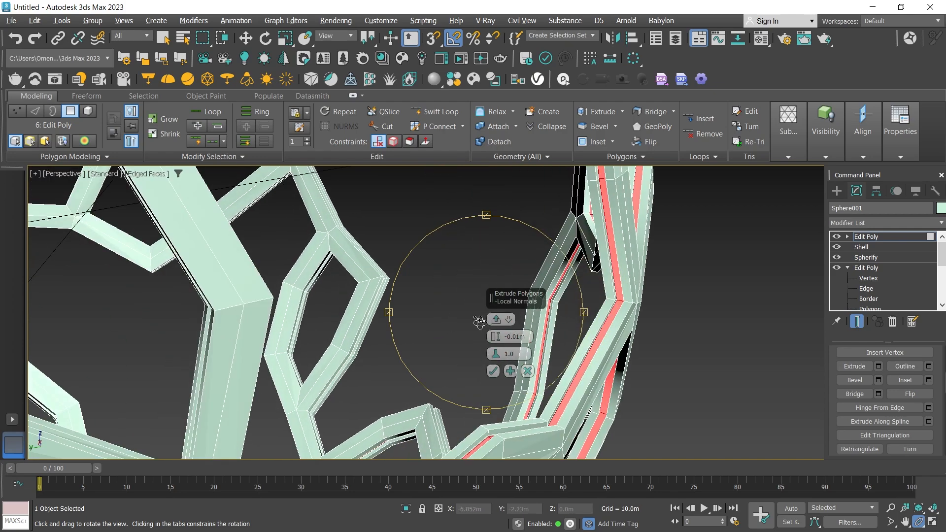
# Inspect the recessed side grooves up close and accept the second extrusion.
pyautogui.press('z')
pyautogui.scroll(6, 495, 309)
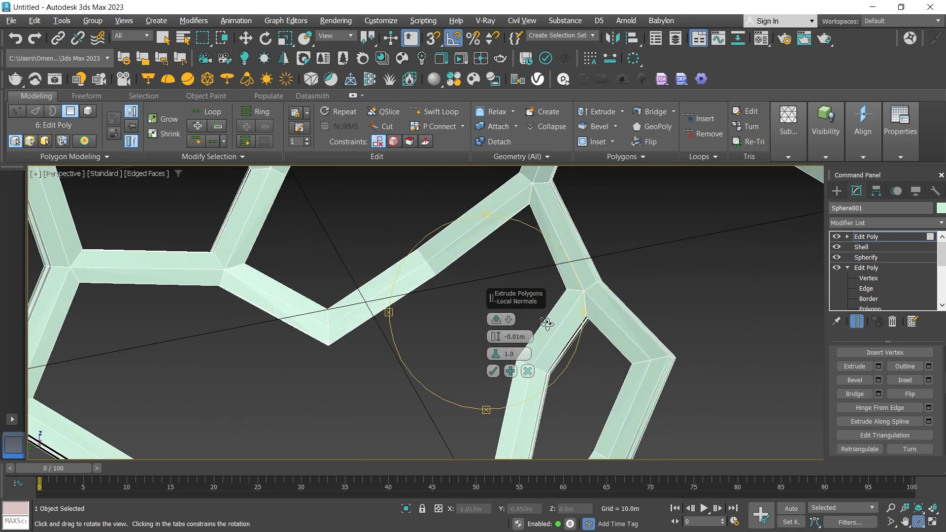
pyautogui.scroll(-2, 549, 324)
pyautogui.scroll(-5, 592, 316)
pyautogui.scroll(8, 636, 307)
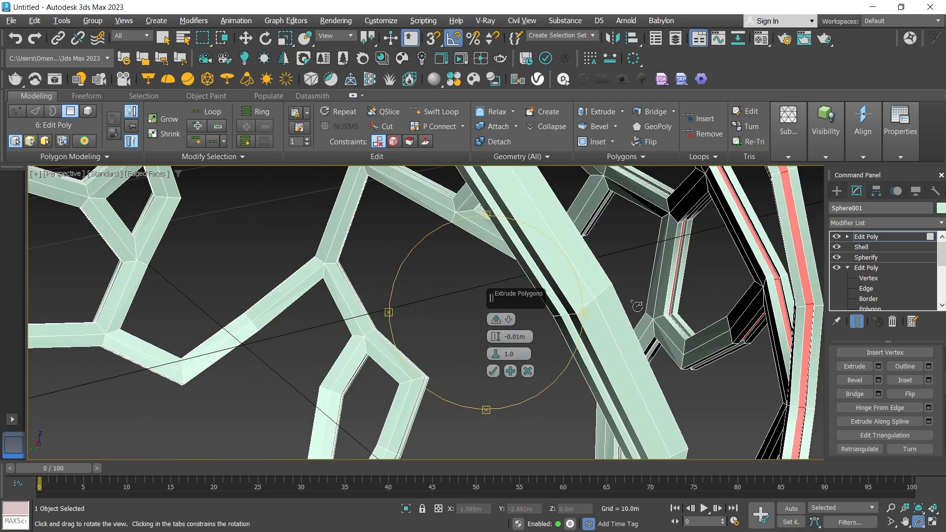
pyautogui.scroll(1, 557, 306)
pyautogui.moveTo(557, 306); pyautogui.dragTo(571, 293)
pyautogui.scroll(2, 538, 275)
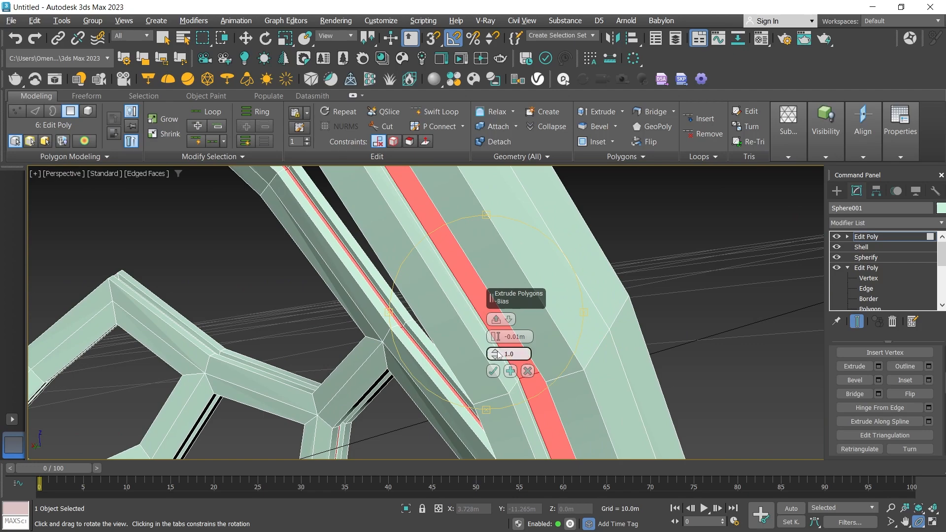
pyautogui.click(494, 372)
# Add a TurboSmooth modifier above the lattice's topmost Edit Poly.
pyautogui.click(856, 220)
pyautogui.press('t')
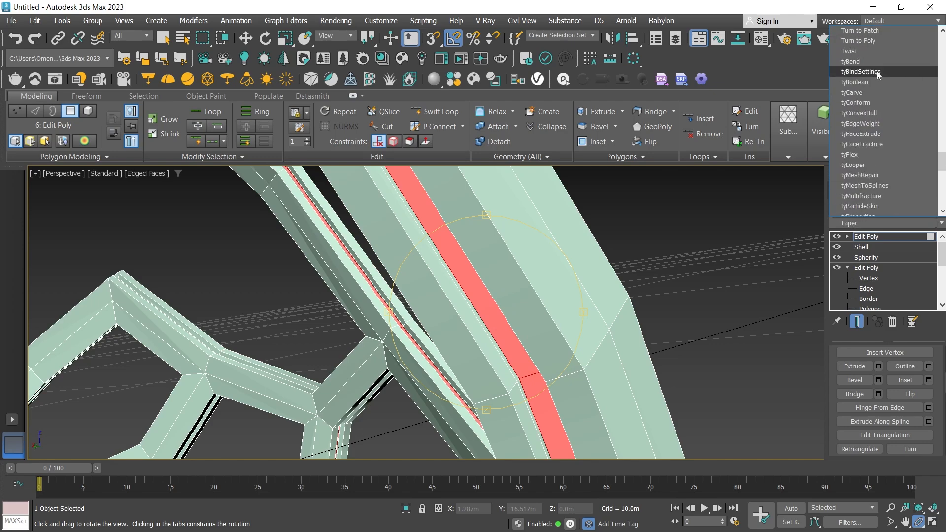
pyautogui.press('t')
pyautogui.scroll(2, 883, 82)
pyautogui.scroll(2, 876, 58)
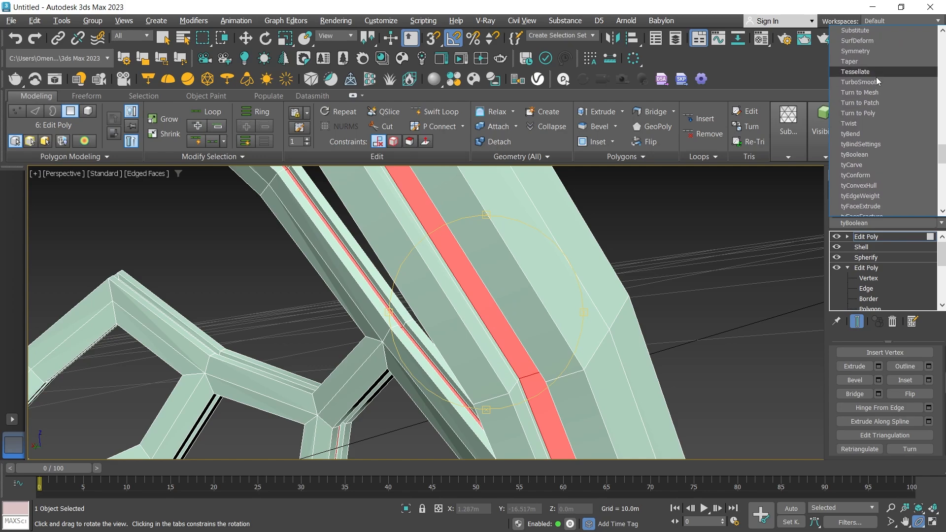
pyautogui.click(876, 77)
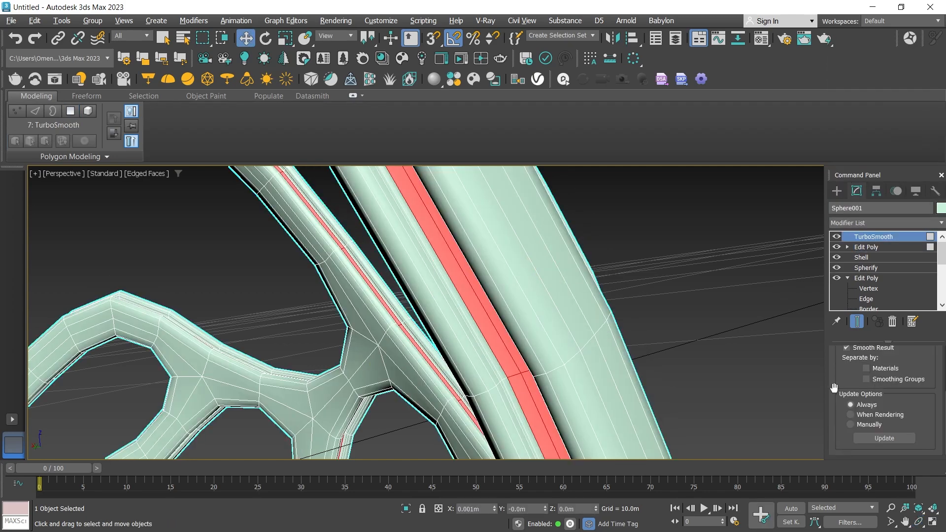
# Set the lattice's TurboSmooth iterations to 2 and view the smoothed shape of the whole sphere.
pyautogui.click(919, 522)
pyautogui.moveTo(507, 361); pyautogui.dragTo(481, 355)
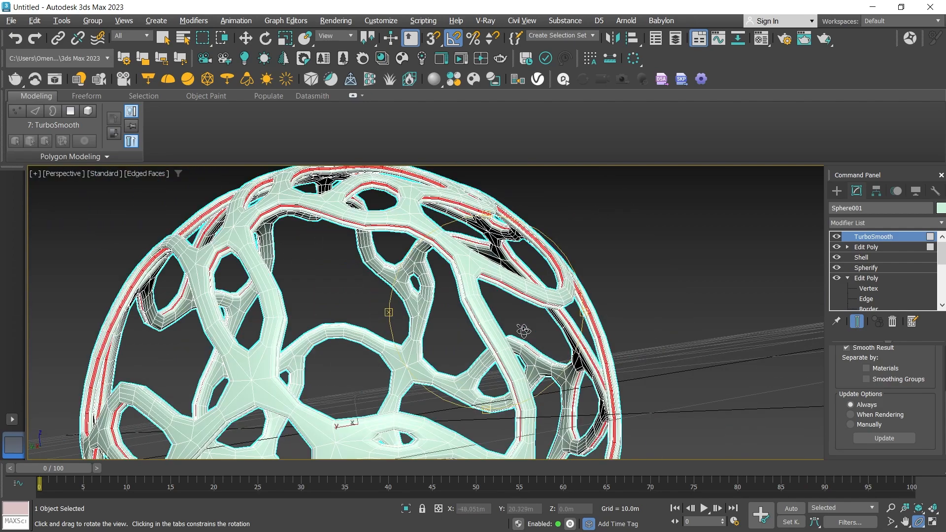
pyautogui.scroll(3, 937, 362)
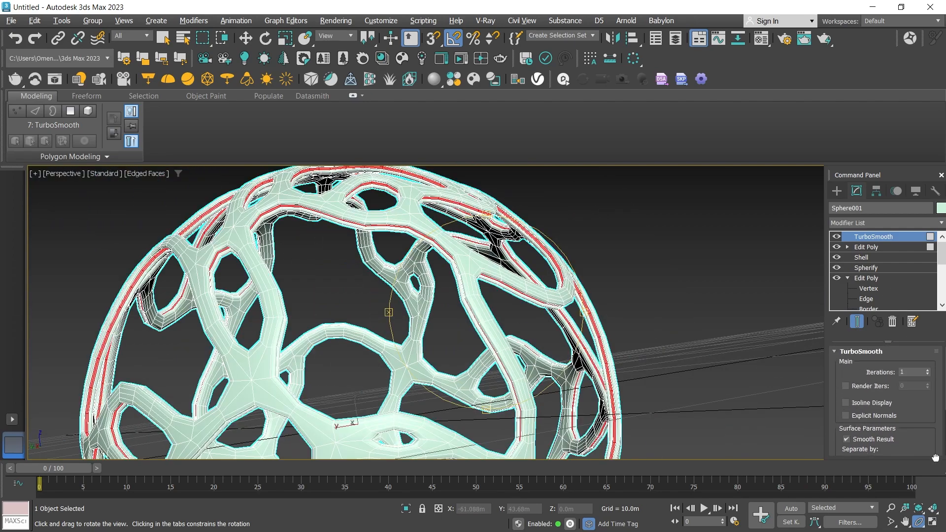
pyautogui.click(929, 371)
pyautogui.scroll(8, 462, 279)
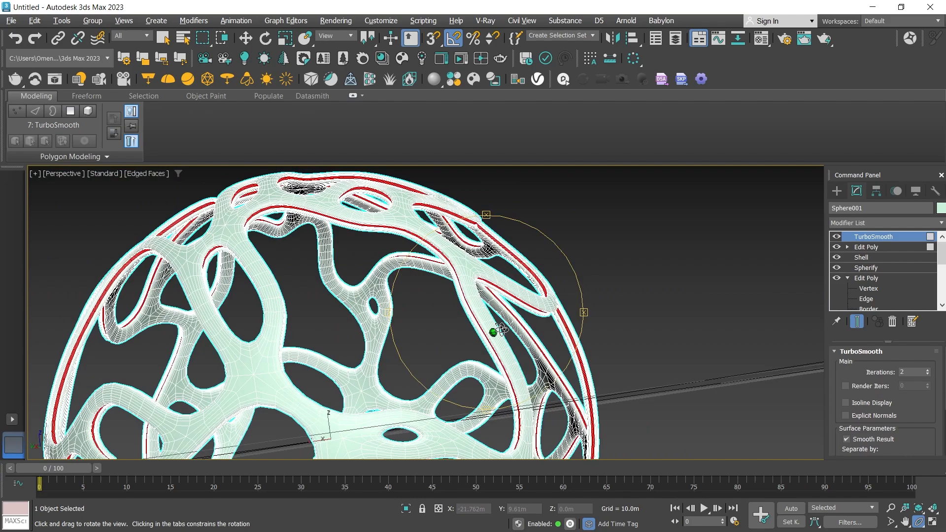
pyautogui.moveTo(462, 279); pyautogui.dragTo(460, 279)
# Turn off the TurboSmooth effect on the lattice and open the Material Editor.
pyautogui.click(837, 237)
pyautogui.moveTo(484, 313); pyautogui.dragTo(522, 290)
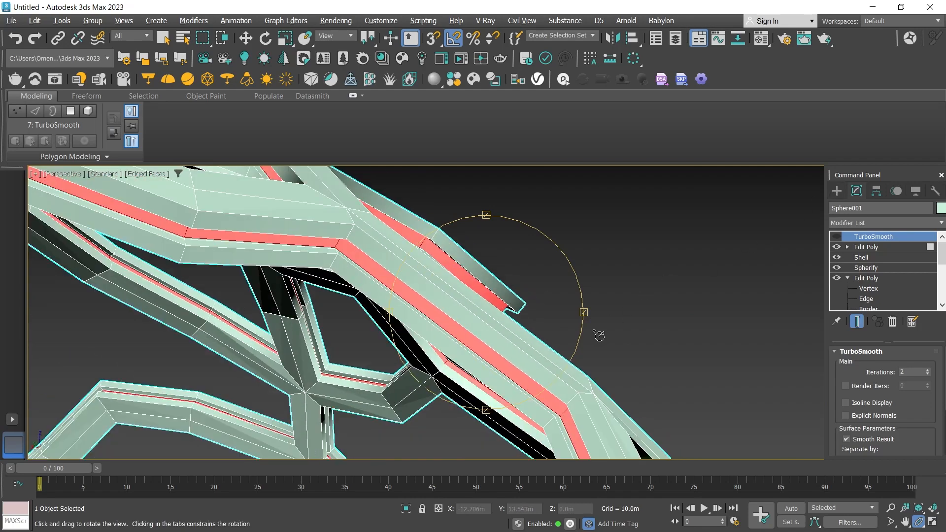
pyautogui.press('m')
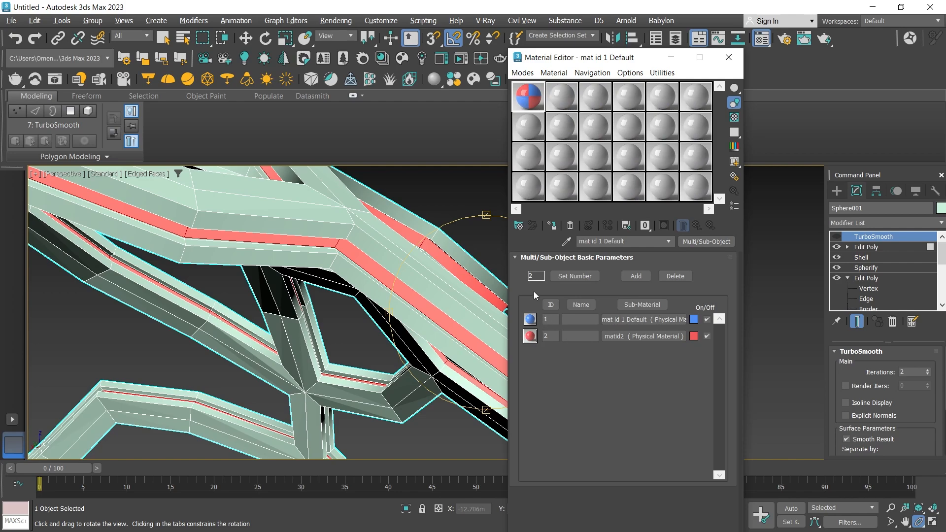
# Try assigning the blue and red Multi/Sub-Object material to the lattice and check the colours in the side grooves.
pyautogui.click(837, 191)
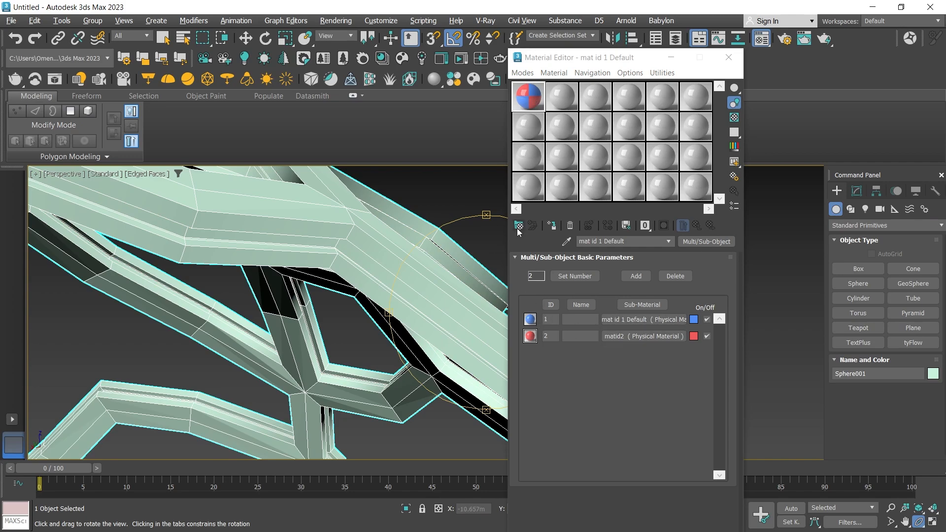
pyautogui.click(552, 225)
pyautogui.moveTo(434, 284); pyautogui.dragTo(424, 292)
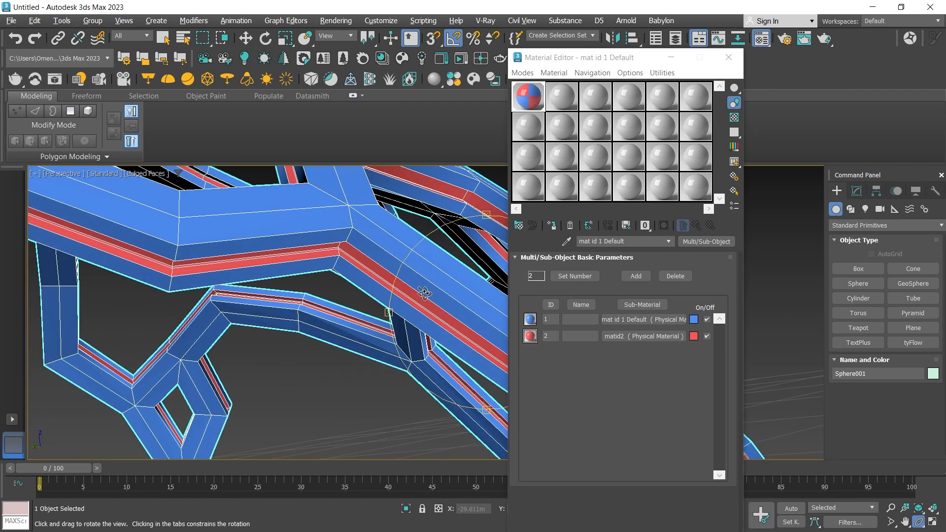
pyautogui.moveTo(424, 292); pyautogui.dragTo(428, 291)
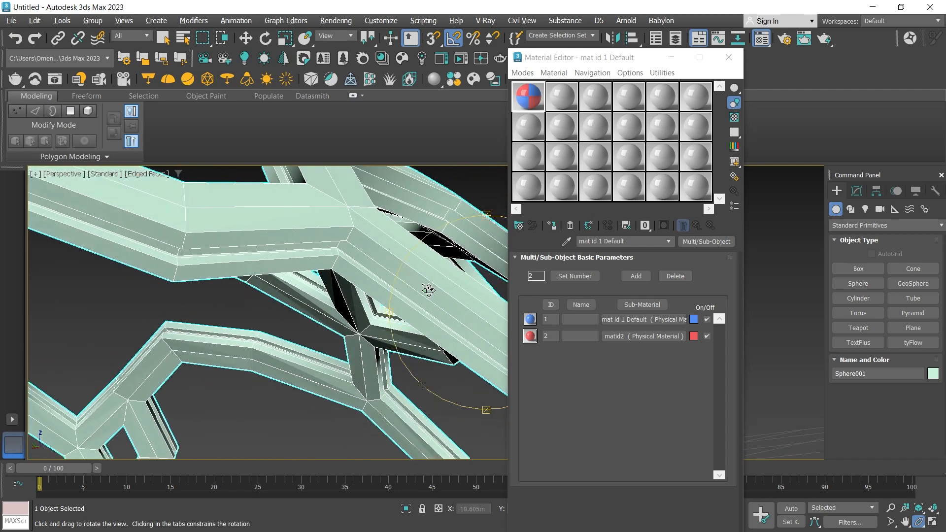
pyautogui.keyDown('alt'); pyautogui.moveTo(429, 290); pyautogui.dragTo(429, 290, button='middle'); pyautogui.keyUp('alt')
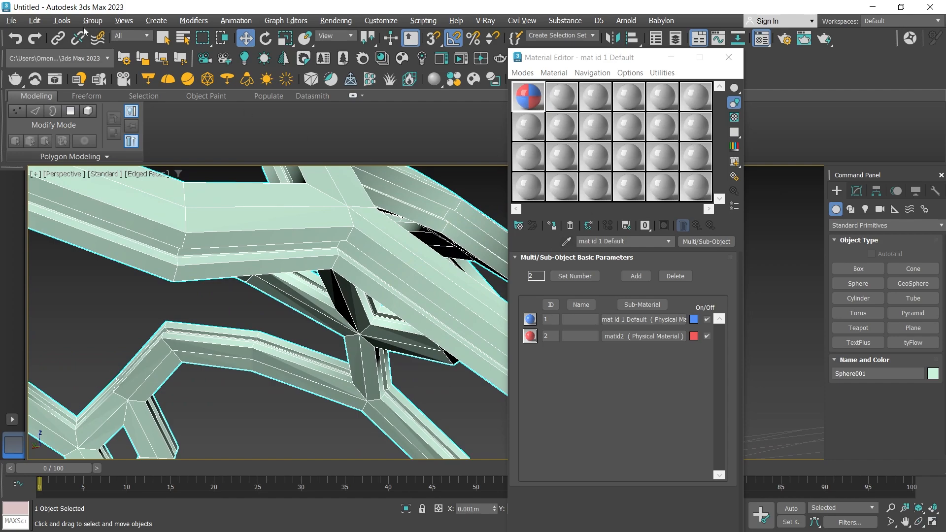
# Save the scene as "new tutor.max".
pyautogui.click(11, 20)
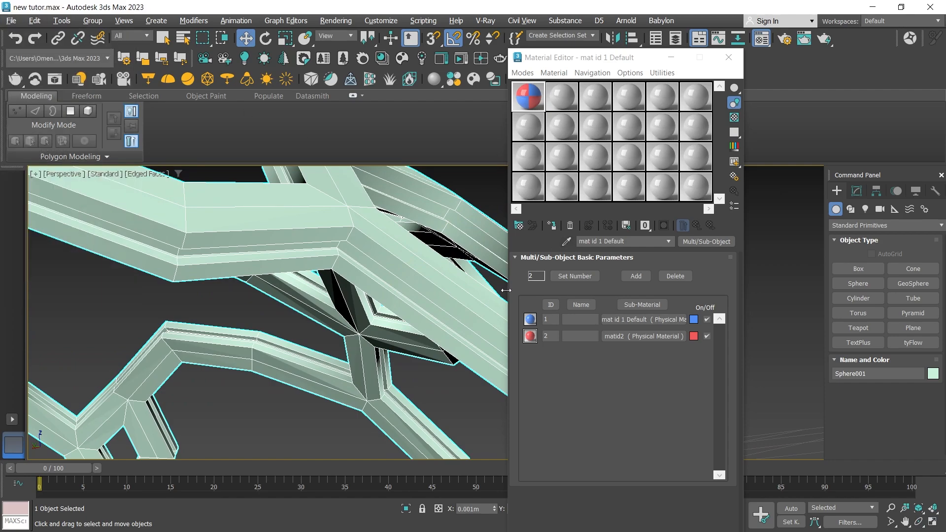
# Select all polygons with material ID 1 in the lattice's topmost Edit Poly.
pyautogui.click(856, 191)
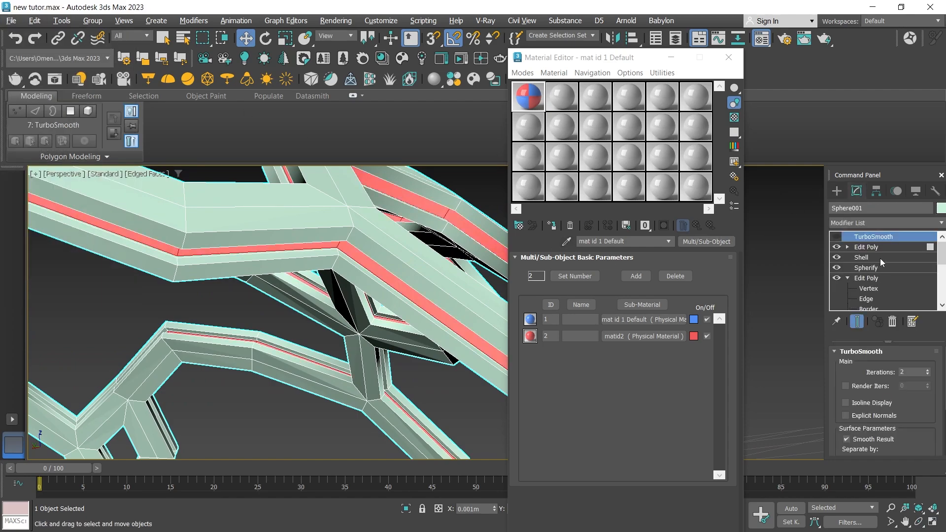
pyautogui.click(873, 248)
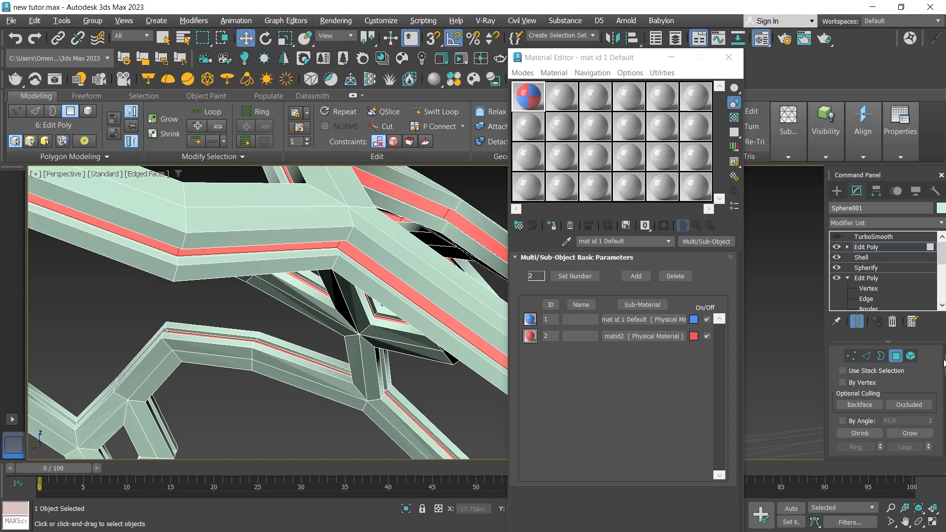
pyautogui.moveTo(945, 367)
pyautogui.mouseDown()
pyautogui.moveTo(942, 453)
pyautogui.moveTo(943, 428)
pyautogui.mouseUp()
pyautogui.doubleClick(893, 406)
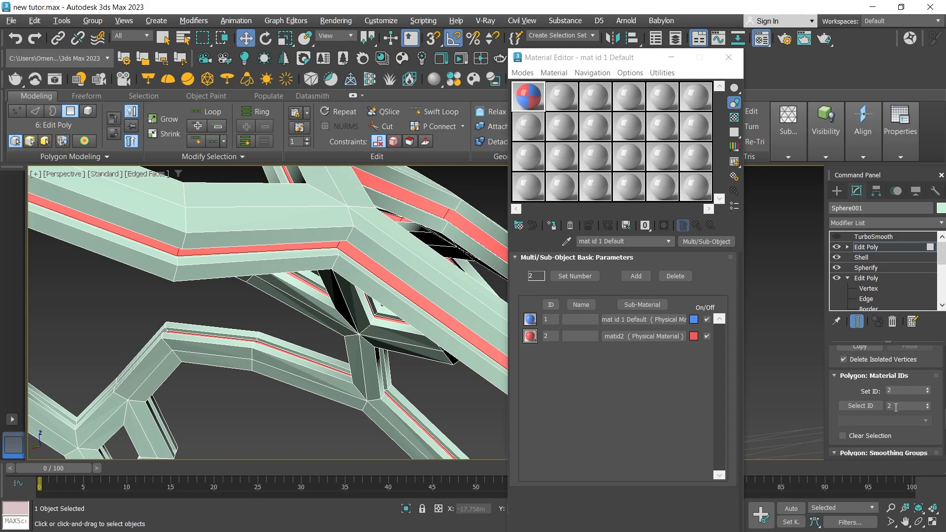
pyautogui.write('1')
pyautogui.click(860, 405)
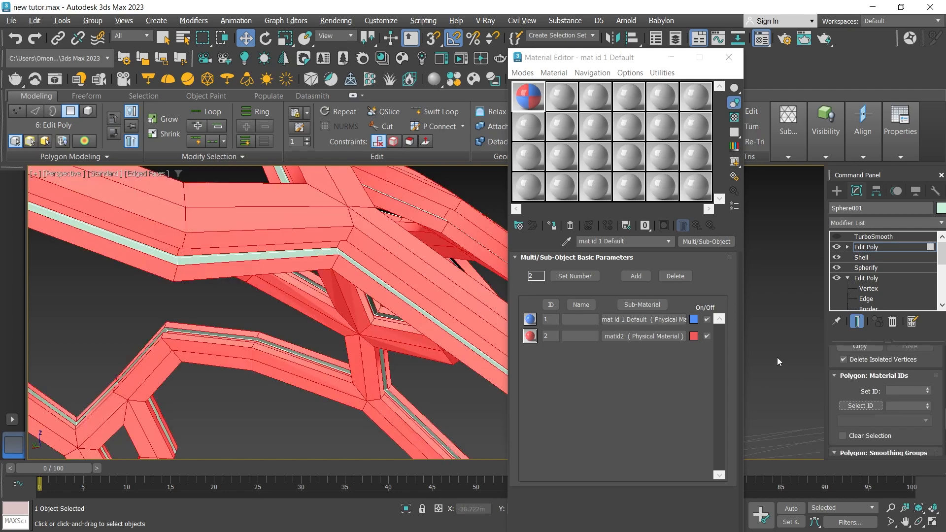
pyautogui.click(773, 346)
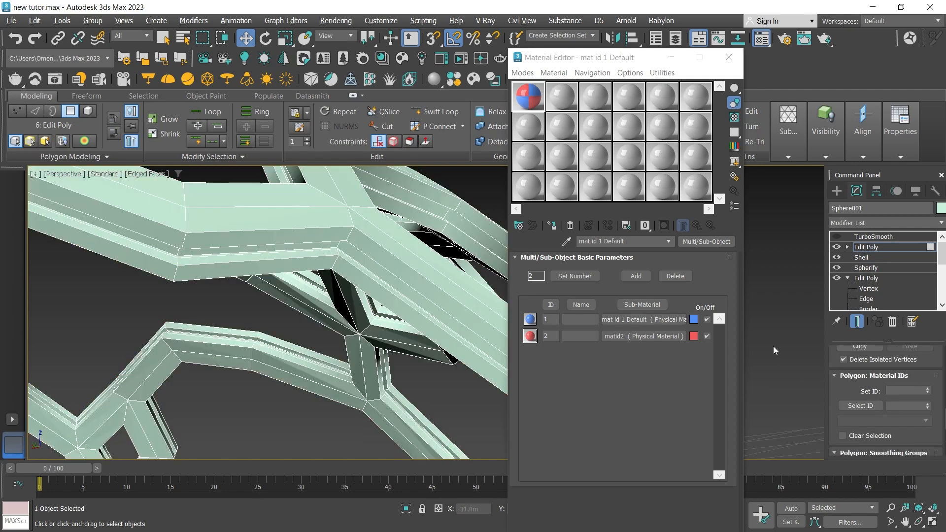
pyautogui.click(859, 406)
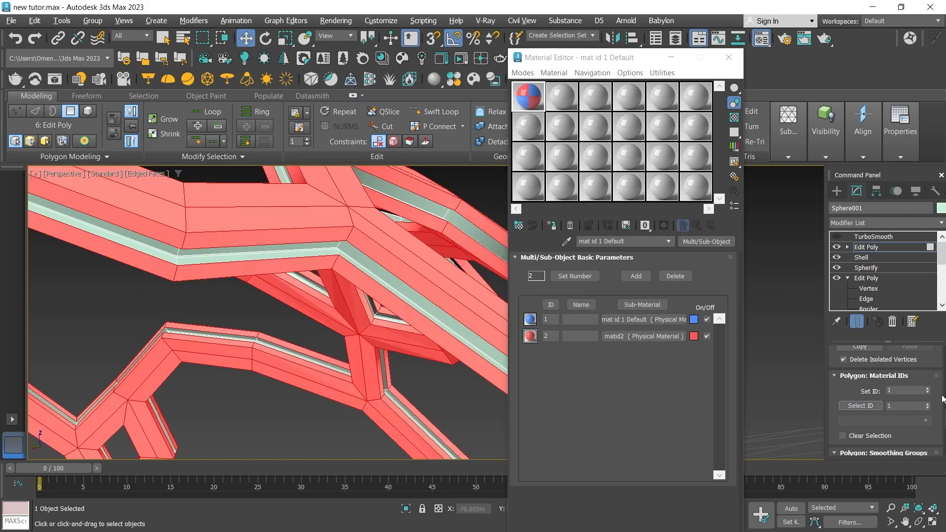
# Grow the polygon selection into the groove walls and set the material ID of the enlarged selection to 1.
pyautogui.moveTo(945, 424); pyautogui.dragTo(945, 373)
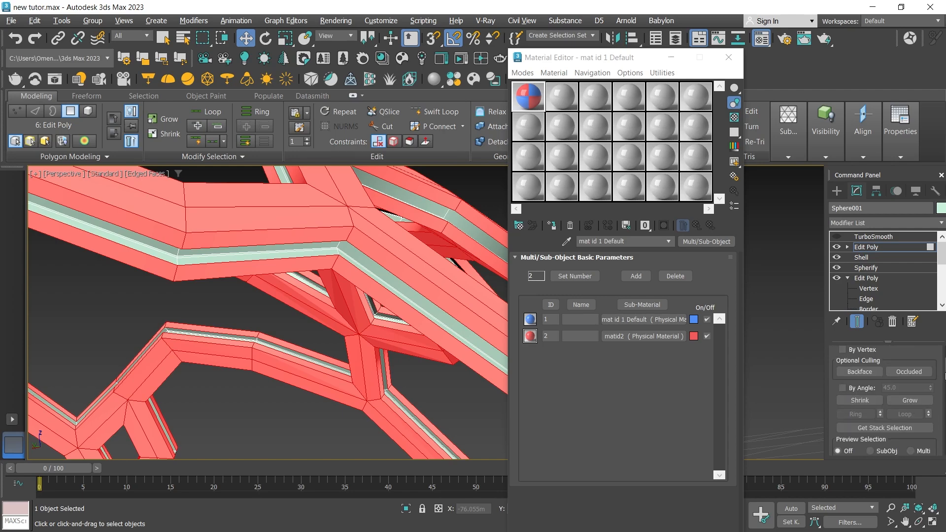
pyautogui.click(917, 402)
pyautogui.click(917, 403)
pyautogui.click(918, 402)
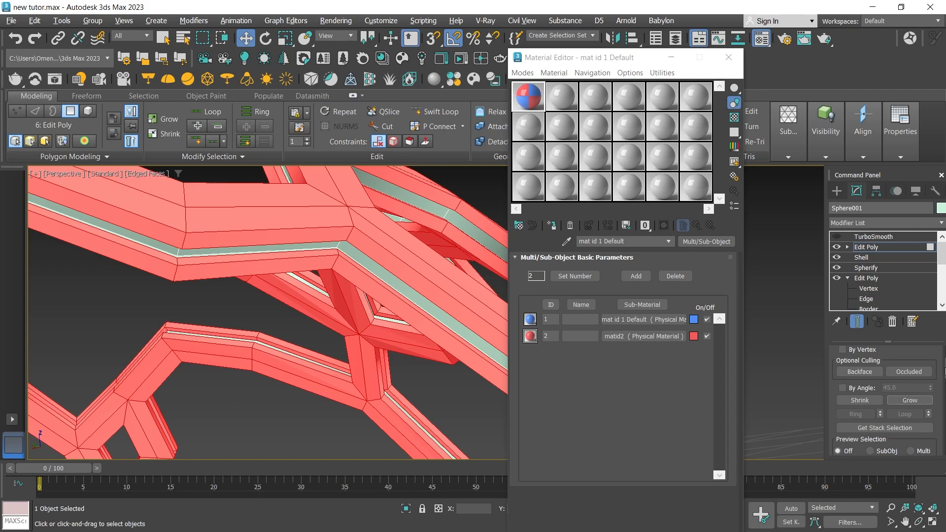
pyautogui.moveTo(945, 371); pyautogui.dragTo(944, 417)
pyautogui.scroll(1, 915, 375)
pyautogui.click(899, 350)
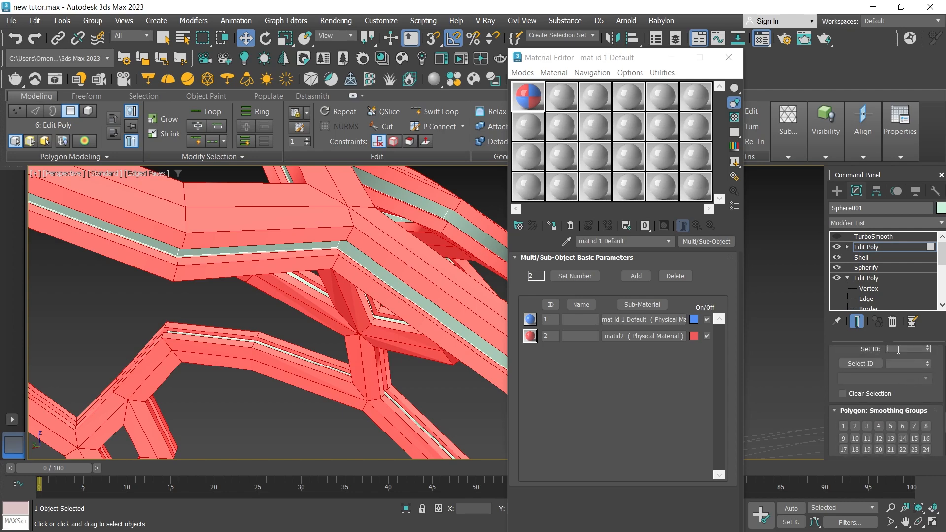
pyautogui.doubleClick(904, 364)
# Assign the blue and red Multi/Sub-Object material to the lattice, check it, and close the Material Editor.
pyautogui.click(833, 190)
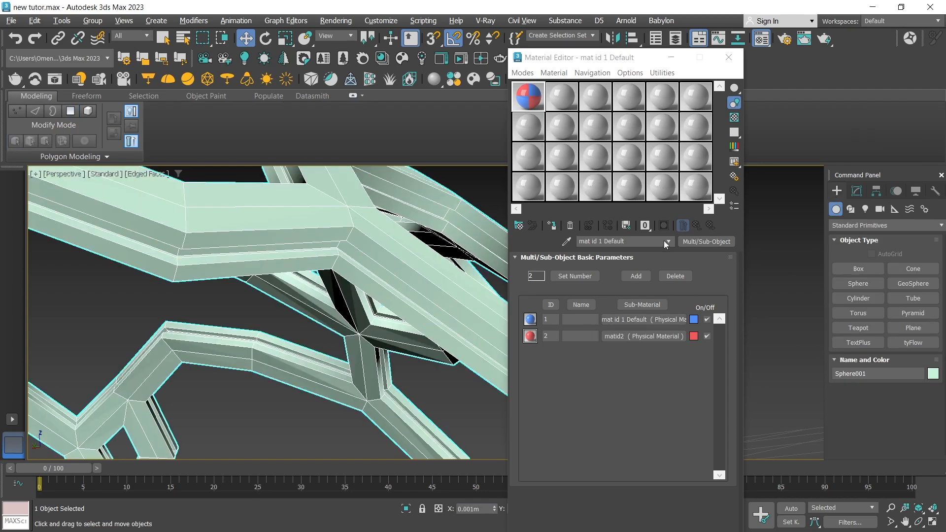
pyautogui.click(552, 225)
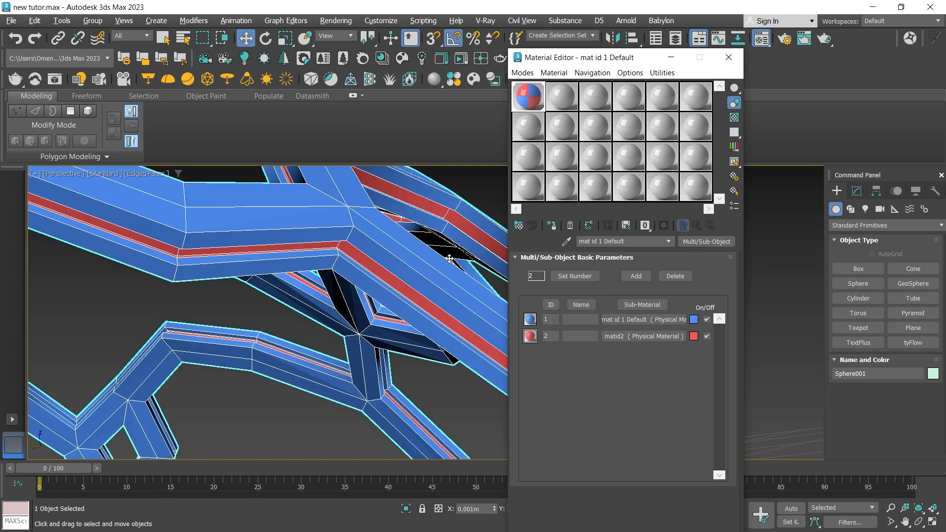
pyautogui.click(289, 326)
pyautogui.scroll(-5, 280, 319)
pyautogui.scroll(3, 199, 302)
pyautogui.click(356, 310)
pyautogui.scroll(-5, 357, 310)
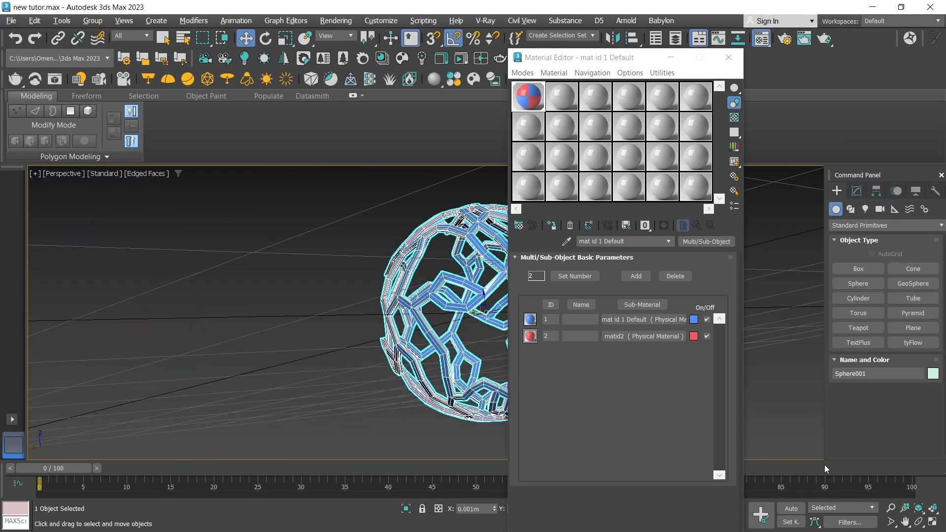
pyautogui.click(728, 57)
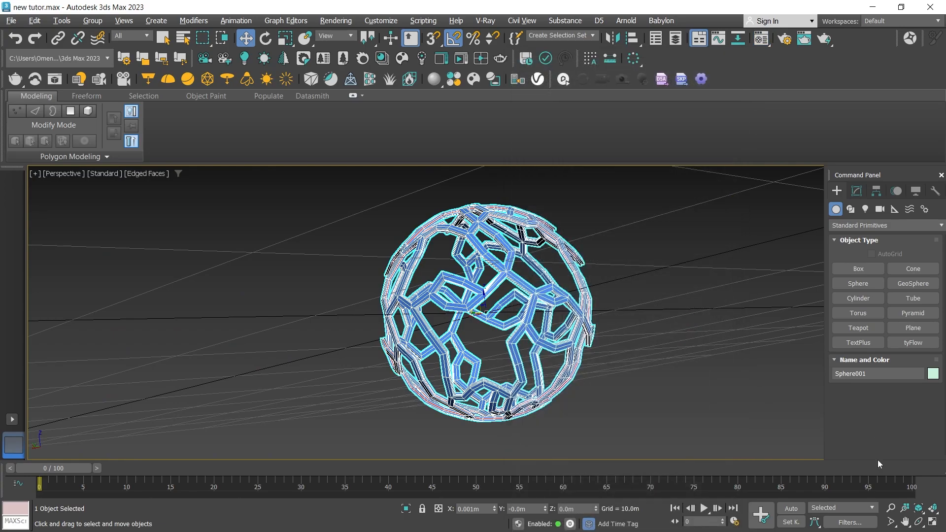
# Examine the blue surfaces and red groove strips around the sphere from several angles and distances.
pyautogui.click(919, 522)
pyautogui.moveTo(482, 306); pyautogui.dragTo(488, 348)
pyautogui.scroll(5, 494, 288)
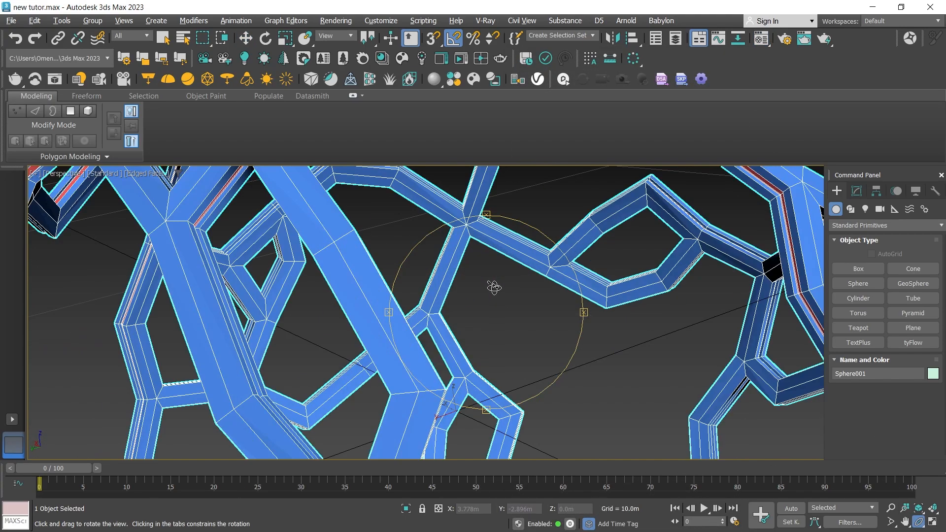
pyautogui.scroll(-3, 464, 297)
pyautogui.scroll(5, 463, 295)
pyautogui.scroll(-3, 456, 266)
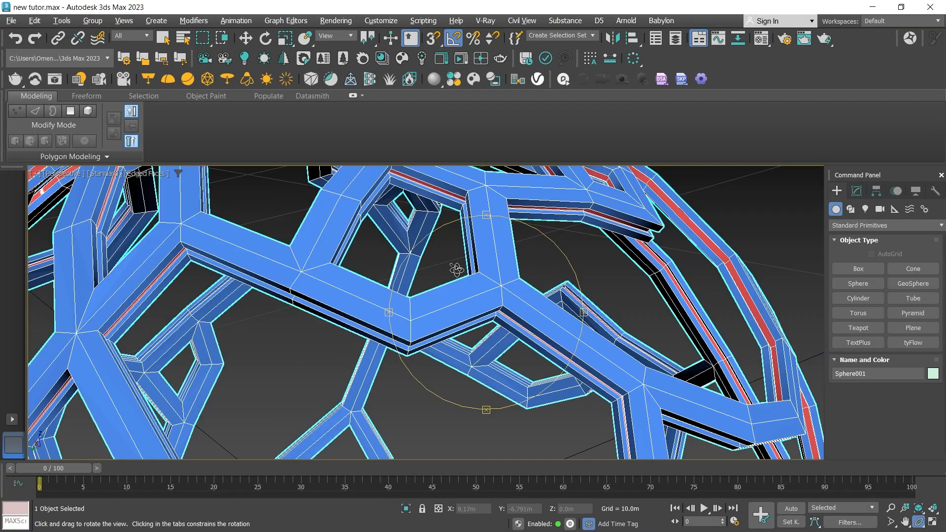
pyautogui.moveTo(442, 291); pyautogui.dragTo(457, 334)
pyautogui.scroll(-5, 427, 311)
pyautogui.press('z')
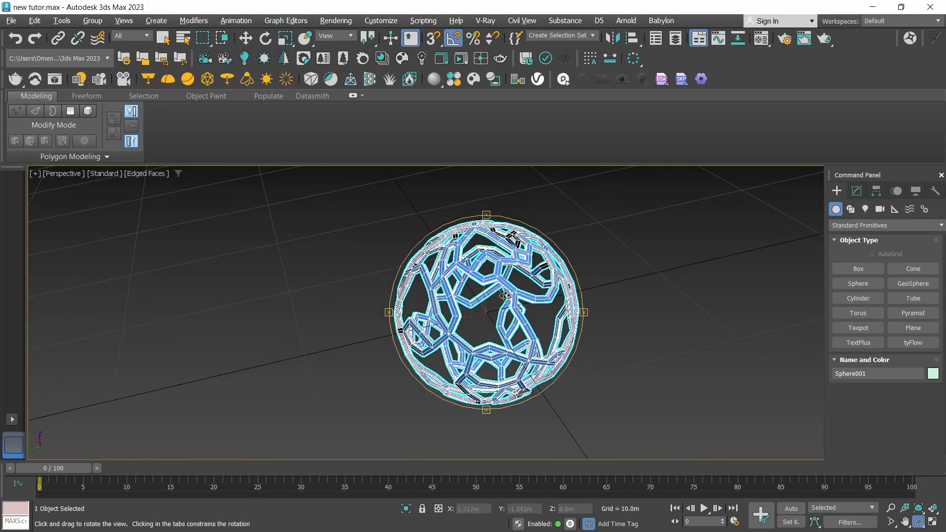
pyautogui.scroll(4, 507, 296)
# Test render the perspective view, close the V-Ray Frame Buffer and deselect the lattice.
pyautogui.click(826, 38)
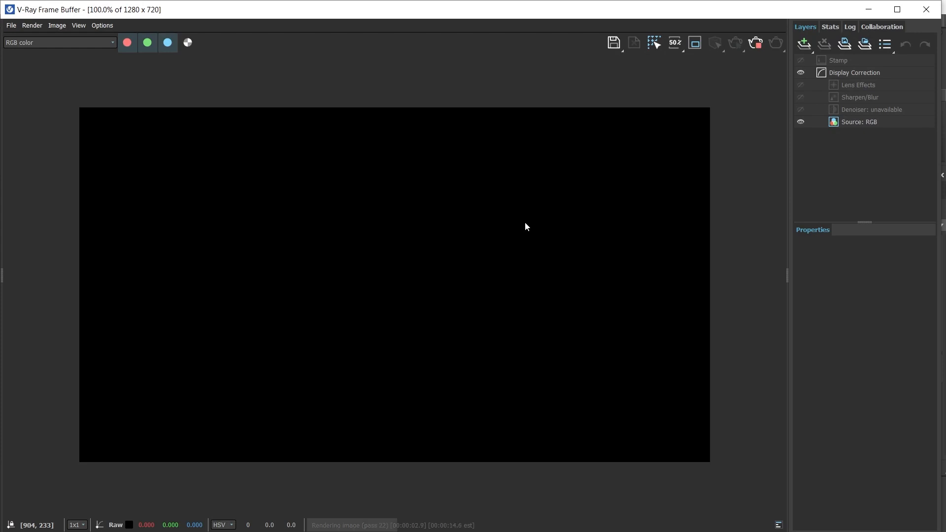
pyautogui.click(926, 9)
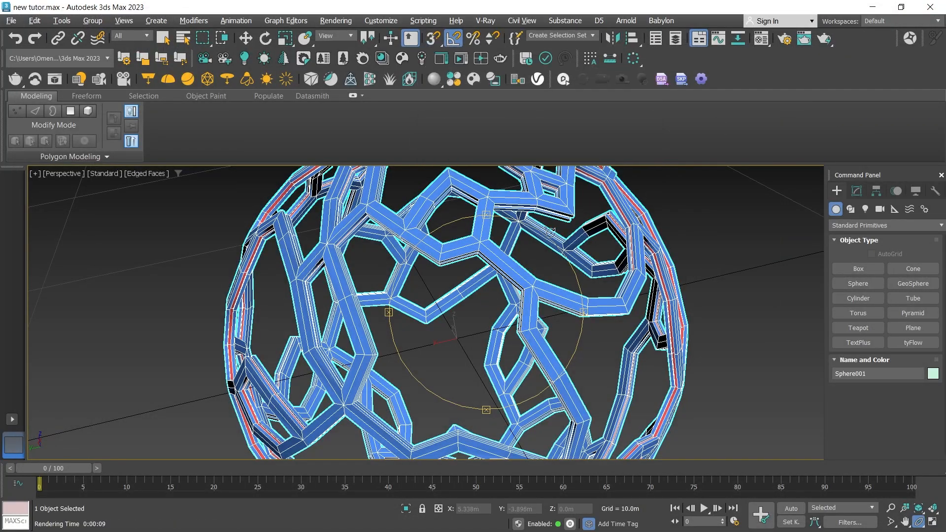
pyautogui.press('w')
pyautogui.click(485, 288)
pyautogui.click(544, 242)
# Load the render preset "line preset" in Render Setup and close the dialog.
pyautogui.click(782, 39)
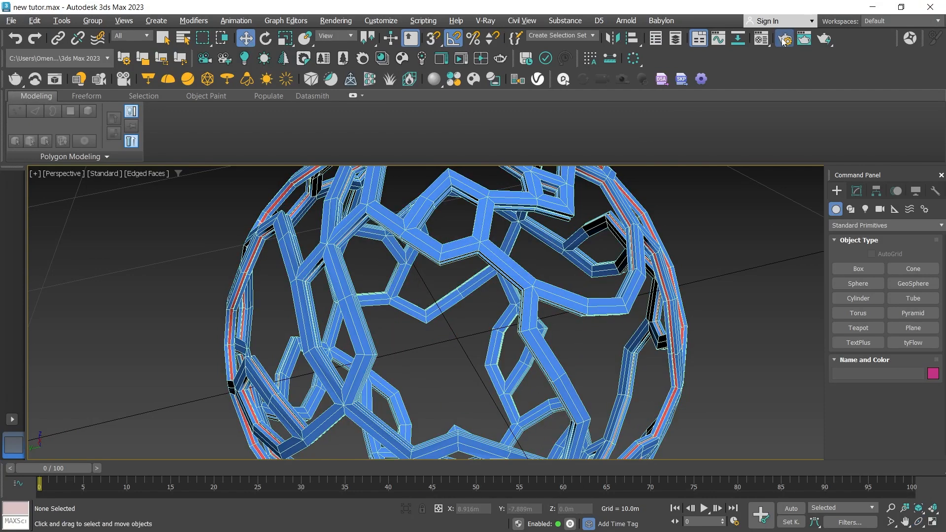
pyautogui.click(678, 127)
pyautogui.click(643, 142)
pyautogui.click(320, 363)
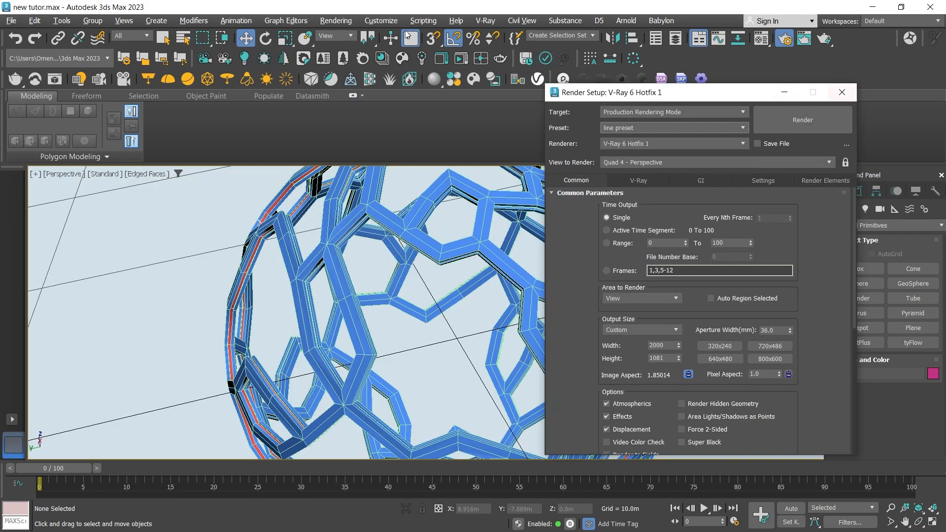
pyautogui.click(842, 92)
# Disable the VRaySky environment map and set the environment background colour to black.
pyautogui.click(335, 20)
pyautogui.click(375, 151)
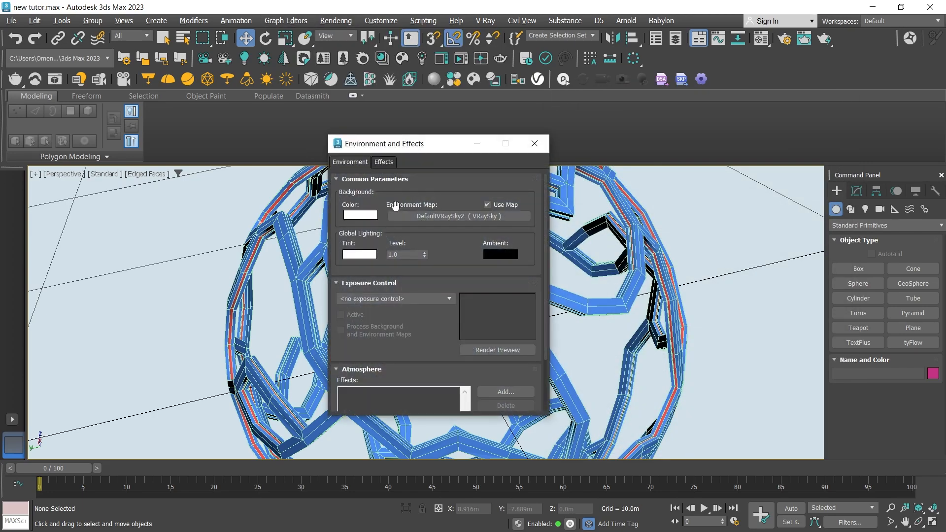
pyautogui.click(487, 205)
pyautogui.click(361, 215)
pyautogui.moveTo(180, 123); pyautogui.dragTo(180, 88)
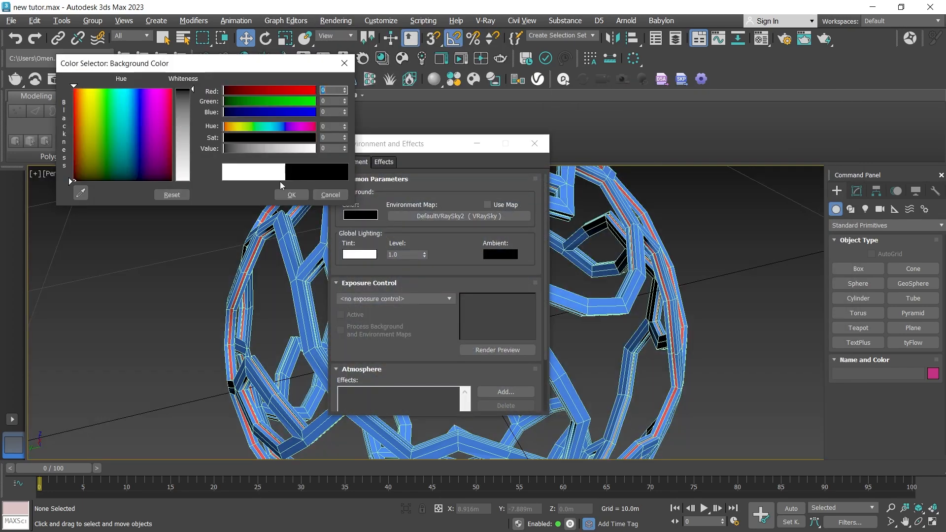
pyautogui.click(292, 195)
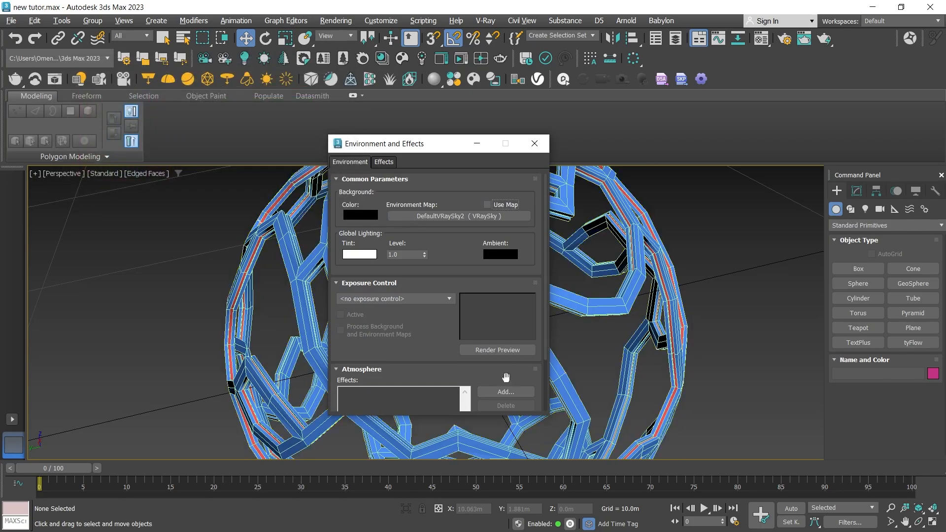
pyautogui.click(535, 144)
# Render the perspective view with V-Ray and turn on Follow Mouse for the render buckets.
pyautogui.click(824, 39)
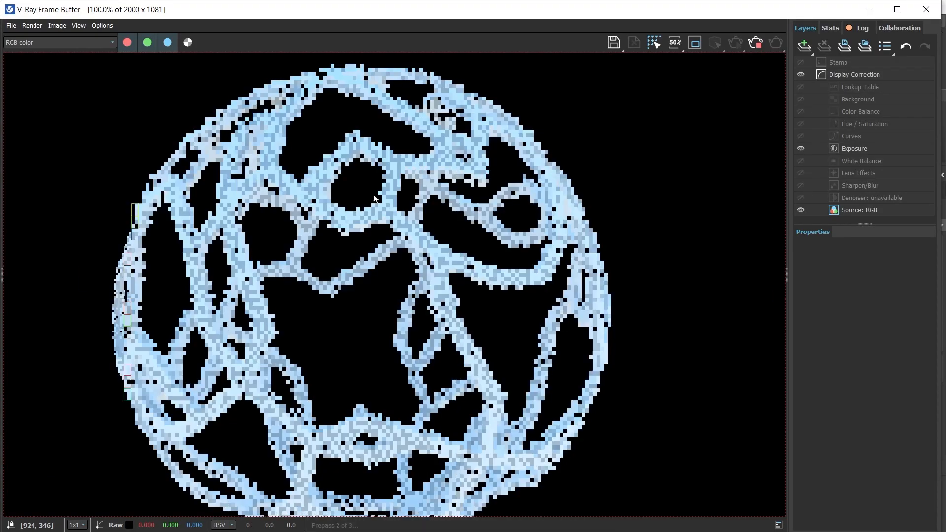
pyautogui.click(654, 43)
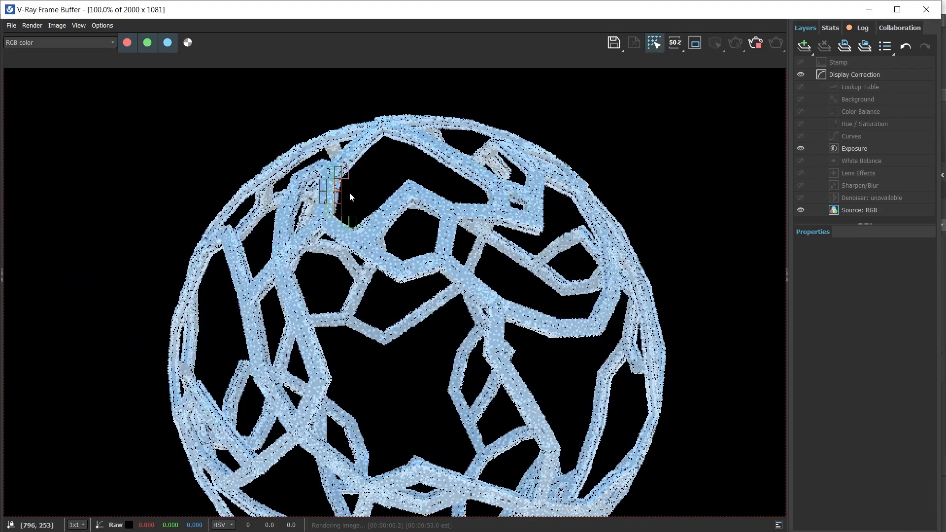
# Examine the lattice struts and grooves up close in the edge-line render as it progresses.
pyautogui.scroll(2, 350, 192)
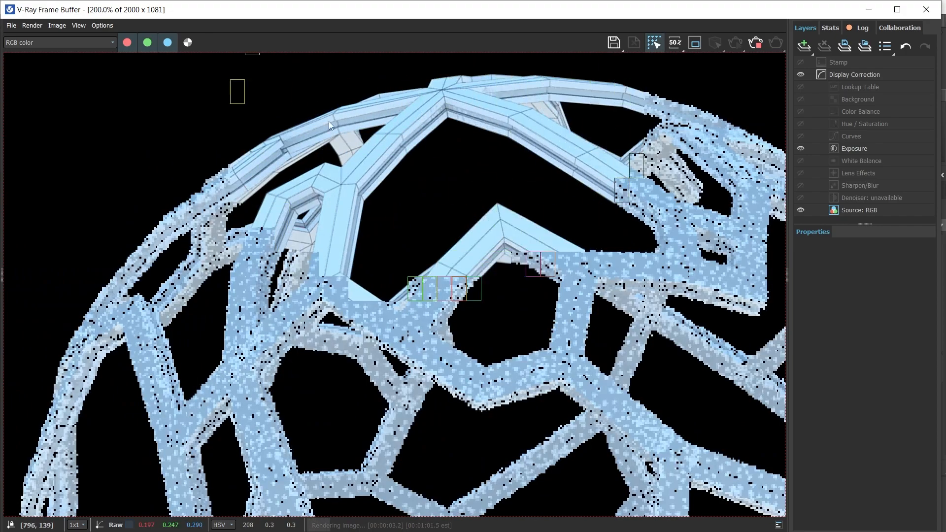
pyautogui.scroll(1, 283, 143)
pyautogui.scroll(-2, 367, 185)
pyautogui.scroll(2, 419, 231)
pyautogui.scroll(-2, 534, 211)
pyautogui.scroll(2, 534, 211)
pyautogui.scroll(-2, 535, 211)
pyautogui.scroll(2, 534, 211)
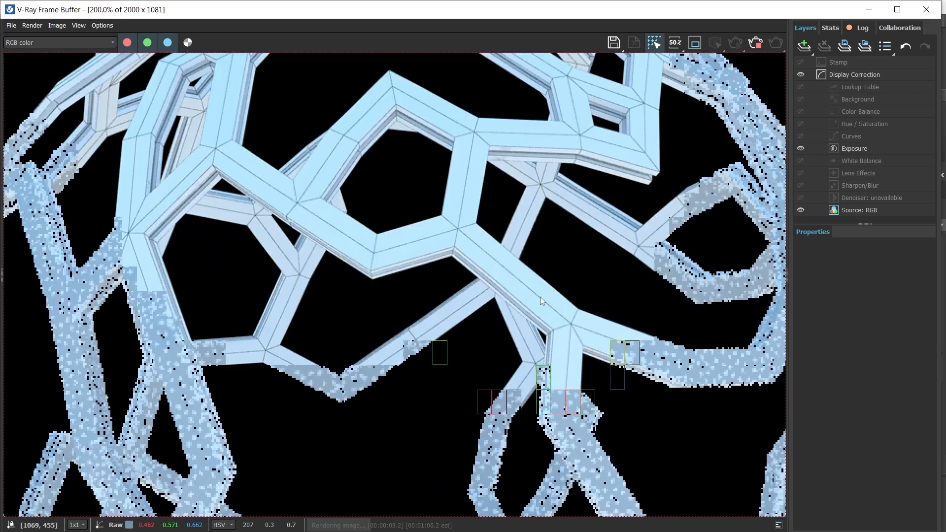
pyautogui.scroll(-2, 540, 297)
pyautogui.scroll(2, 348, 286)
pyautogui.scroll(-2, 409, 286)
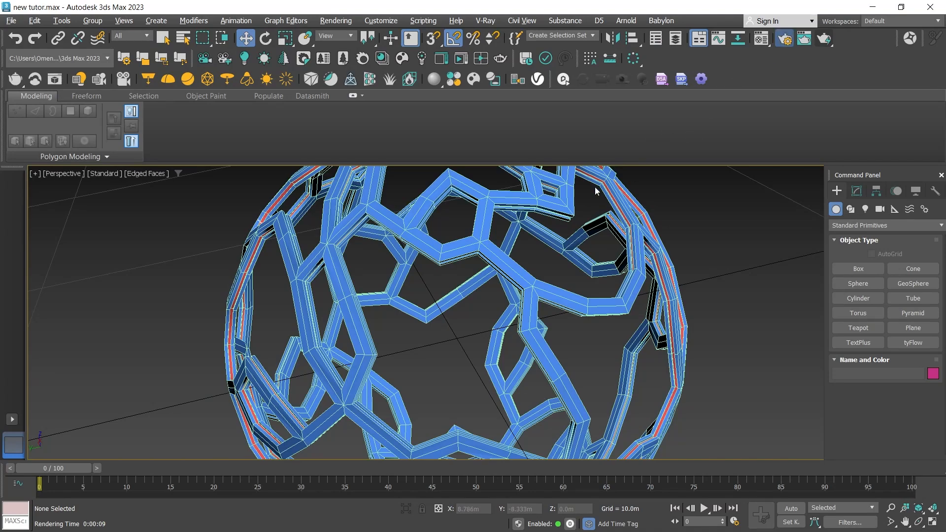
# Disable the material override in the V-Ray global switches and render the perspective view with the lattice's own materials.
pyautogui.press('F10')
pyautogui.click(629, 181)
pyautogui.click(610, 207)
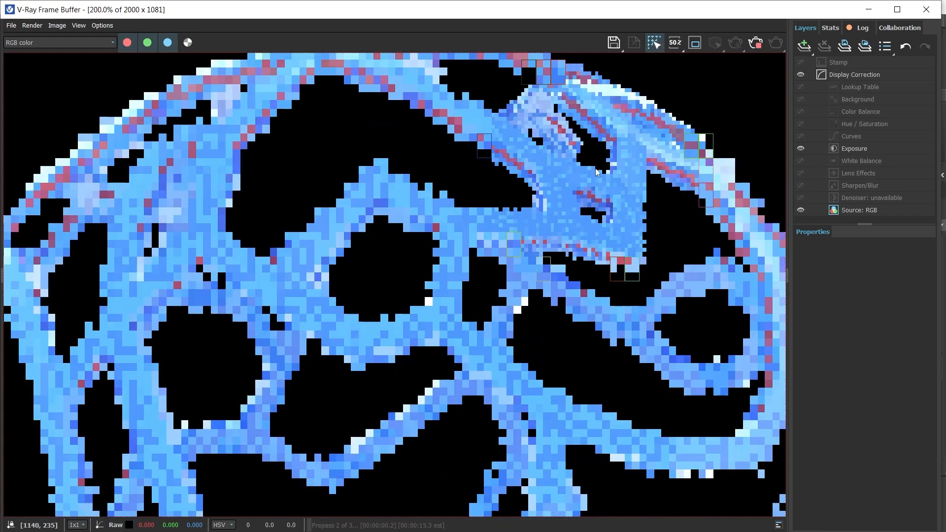
# Inspect the blue surfaces and red grooves up close in the render, stop rendering and close the V-Ray Frame Buffer.
pyautogui.scroll(1, 520, 111)
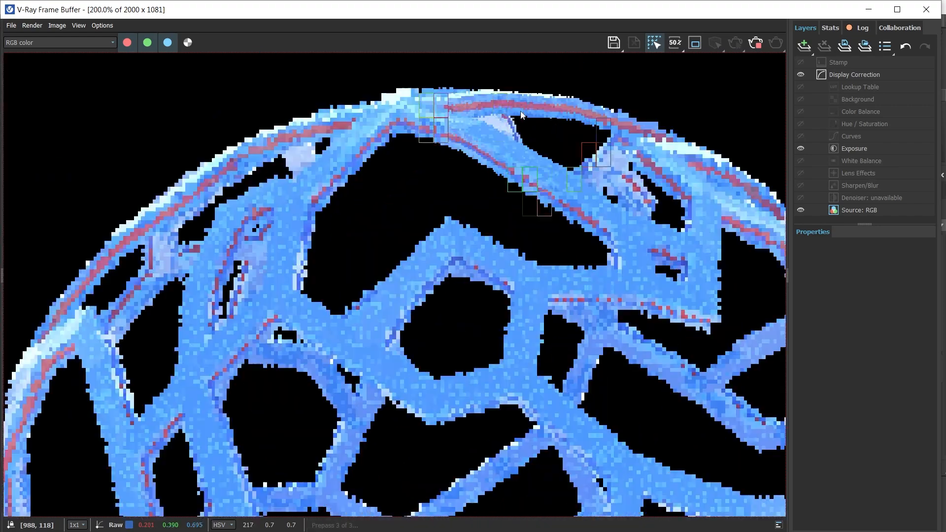
pyautogui.scroll(-2, 444, 305)
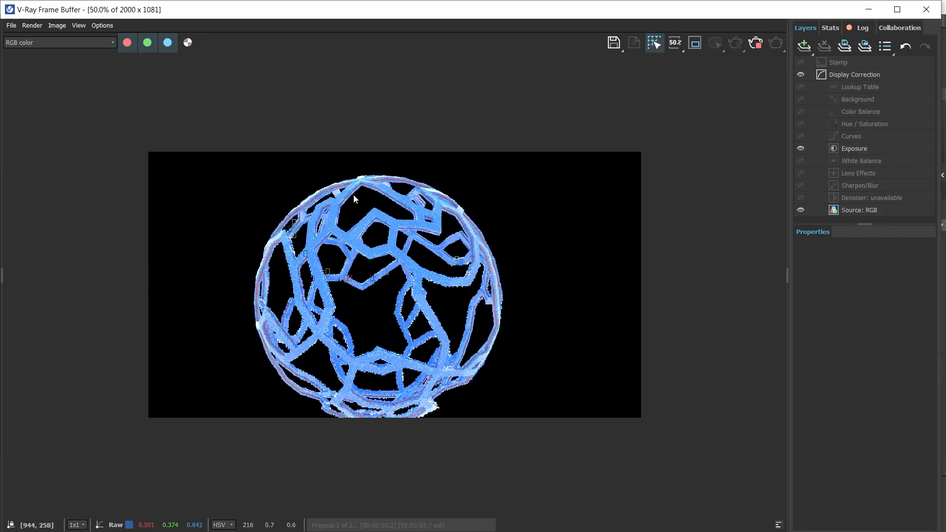
pyautogui.scroll(2, 362, 184)
pyautogui.scroll(-1, 398, 232)
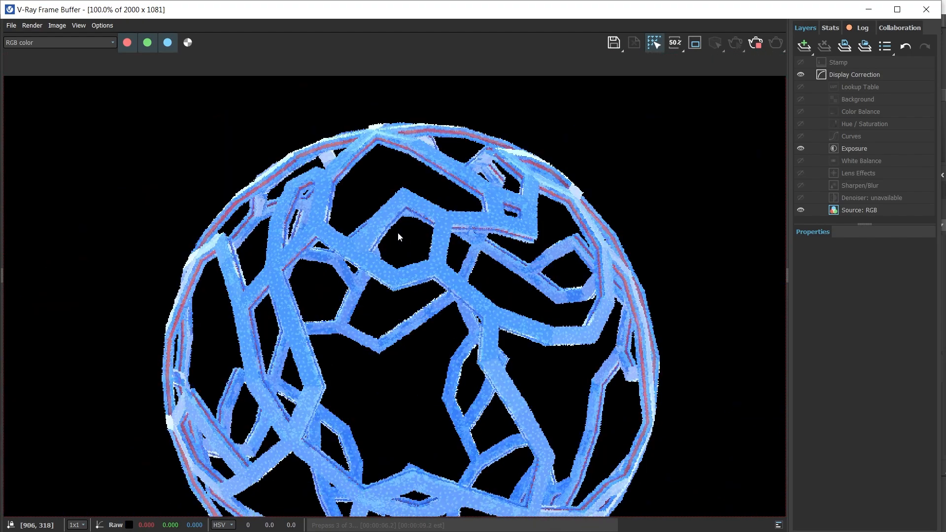
pyautogui.scroll(2, 390, 138)
pyautogui.scroll(-2, 449, 177)
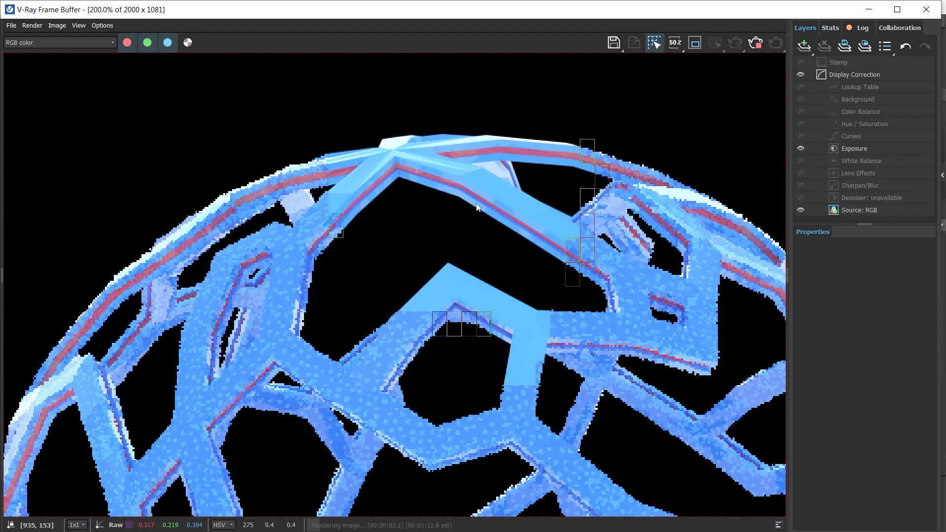
pyautogui.scroll(2, 585, 300)
pyautogui.scroll(-2, 582, 286)
pyautogui.scroll(2, 578, 271)
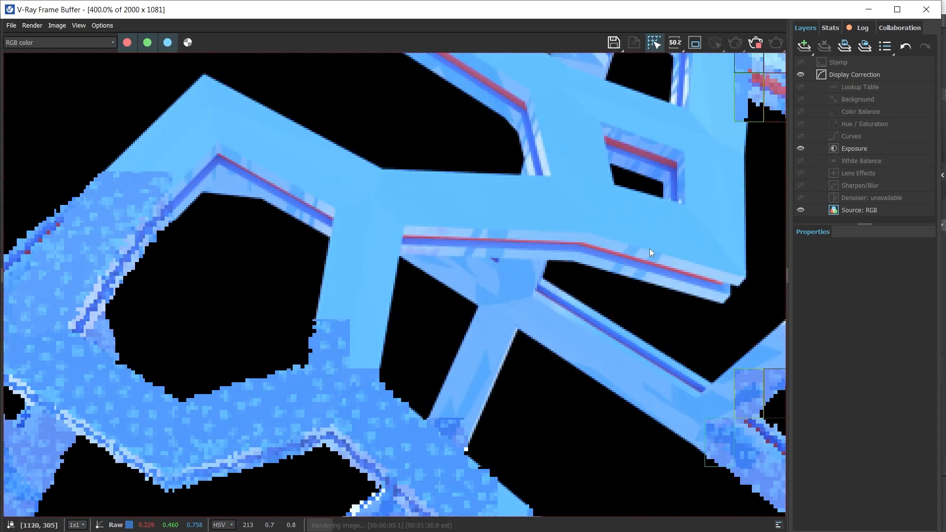
pyautogui.scroll(-1, 582, 265)
pyautogui.scroll(1, 356, 232)
pyautogui.scroll(-1, 390, 241)
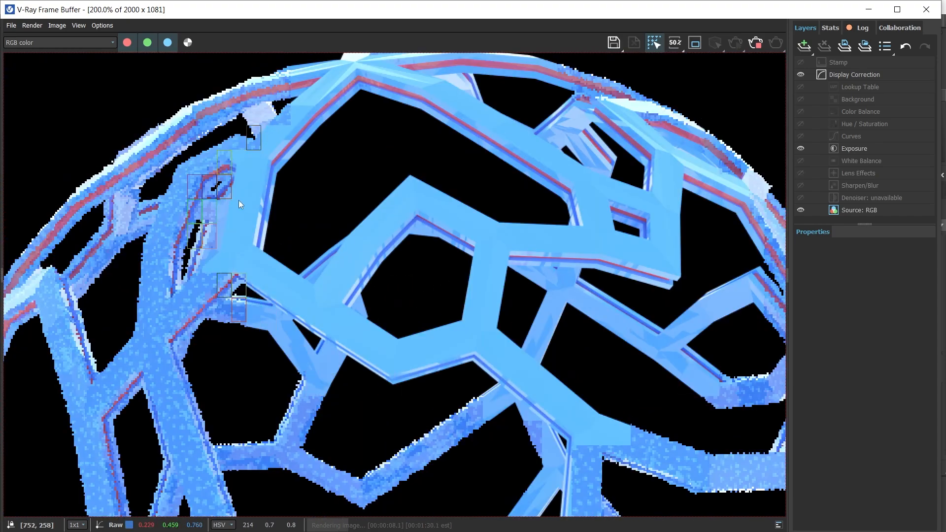
pyautogui.scroll(1, 238, 200)
pyautogui.scroll(-3, 264, 238)
pyautogui.click(755, 45)
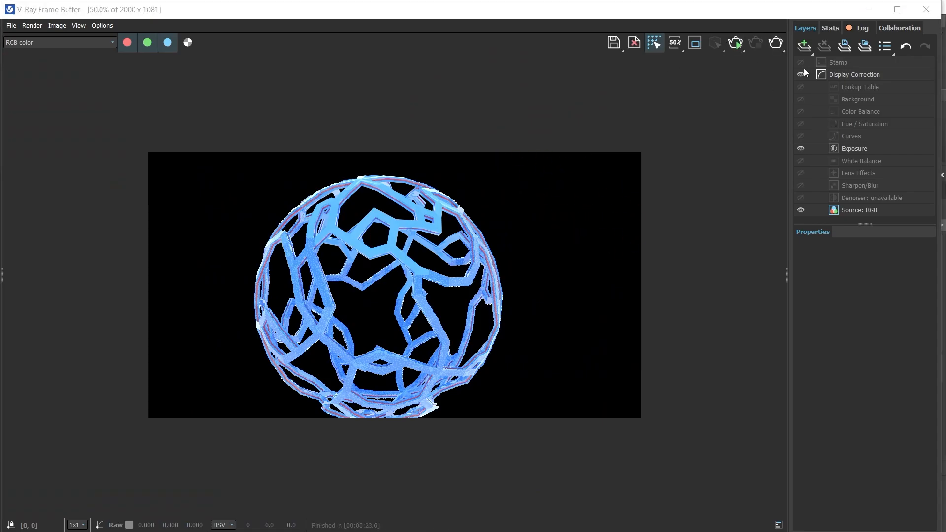
pyautogui.click(923, 10)
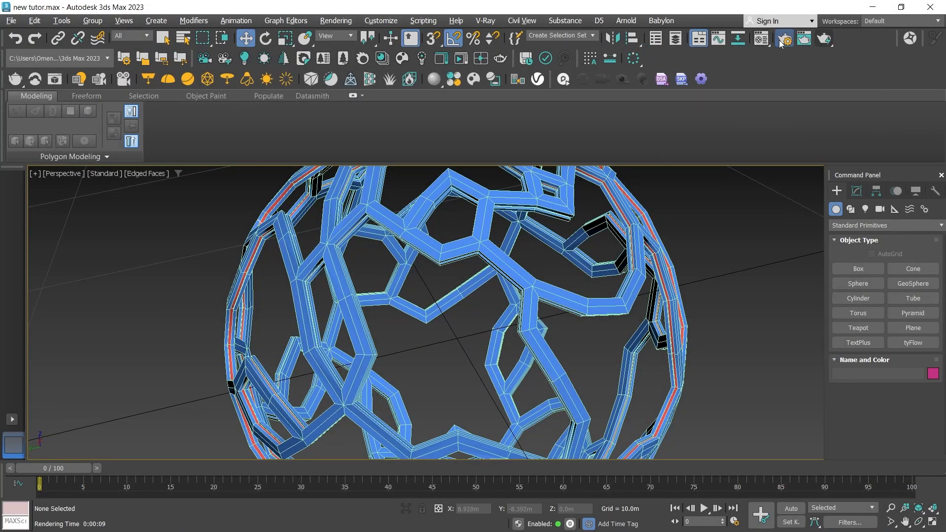
# Enable the material override in the V-Ray global switches and close Render Setup.
pyautogui.click(645, 181)
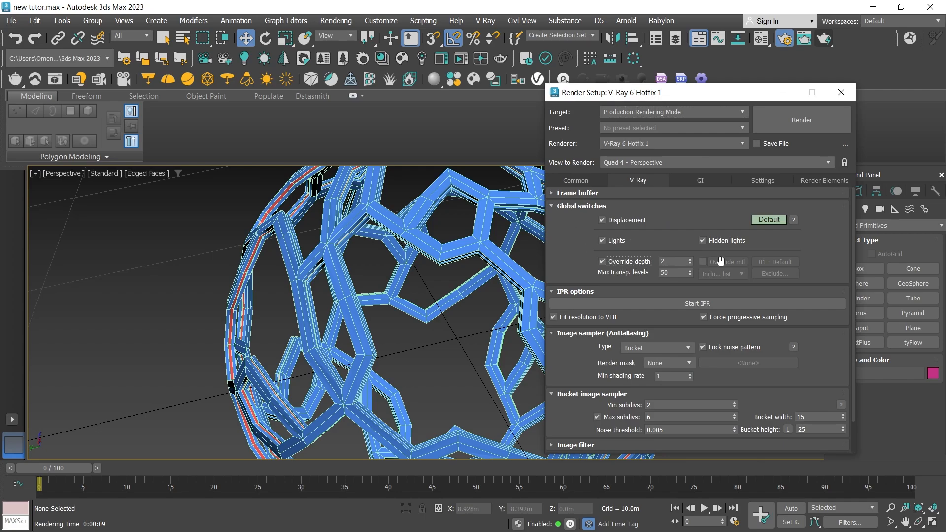
pyautogui.click(703, 262)
pyautogui.click(845, 98)
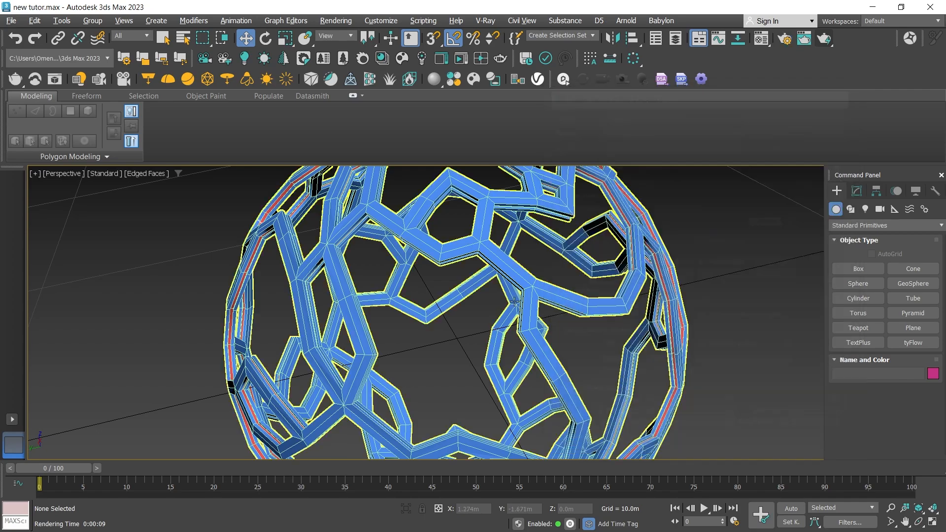
# Select the lattice sphere and turn on its TurboSmooth modifier.
pyautogui.scroll(-5, 448, 332)
pyautogui.scroll(5, 447, 332)
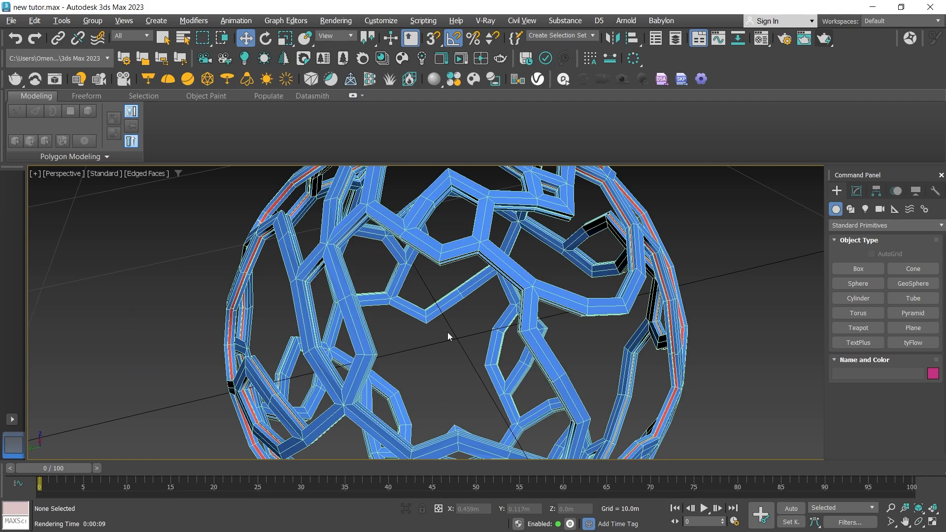
pyautogui.click(573, 270)
pyautogui.click(858, 192)
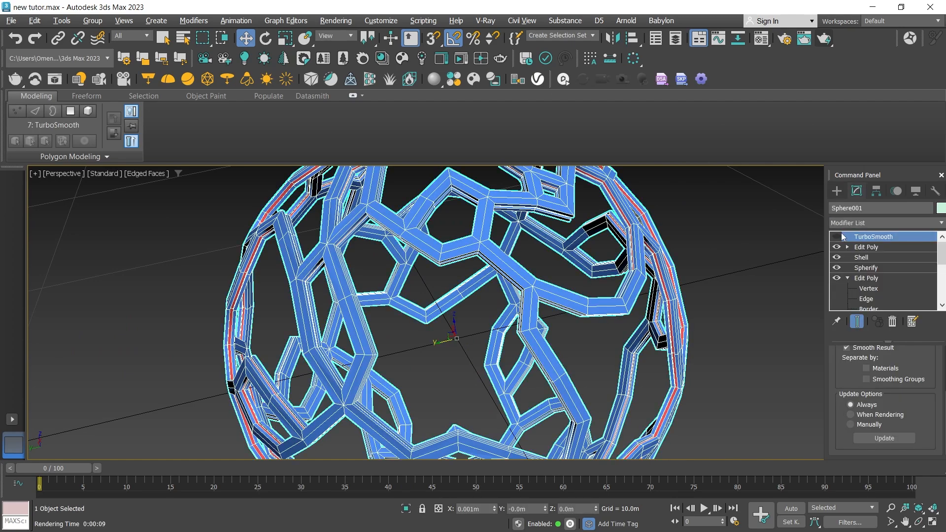
pyautogui.click(837, 237)
# Render a close-up perspective view of the smoothed lattice with V-Ray, inspect its edge lines and close the frame buffer.
pyautogui.click(920, 522)
pyautogui.scroll(-5, 513, 272)
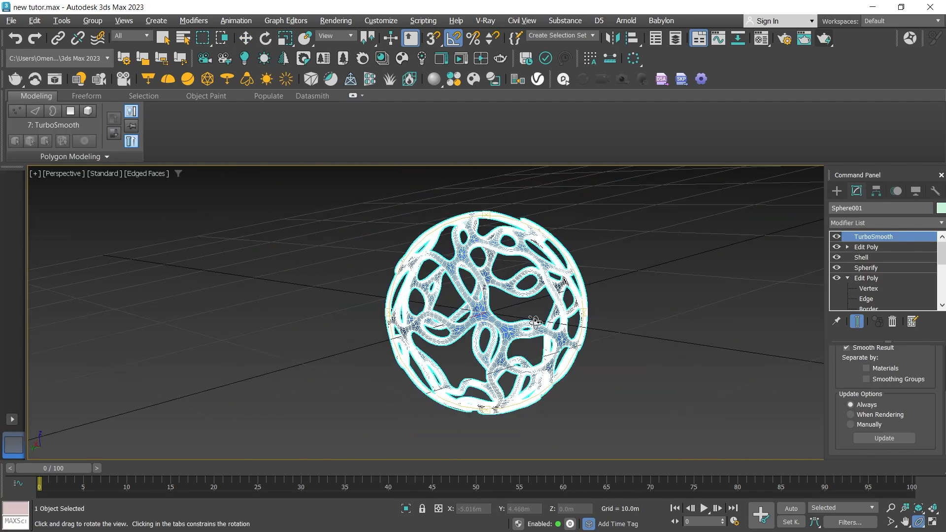
pyautogui.scroll(10, 513, 272)
pyautogui.scroll(-5, 513, 272)
pyautogui.scroll(5, 538, 227)
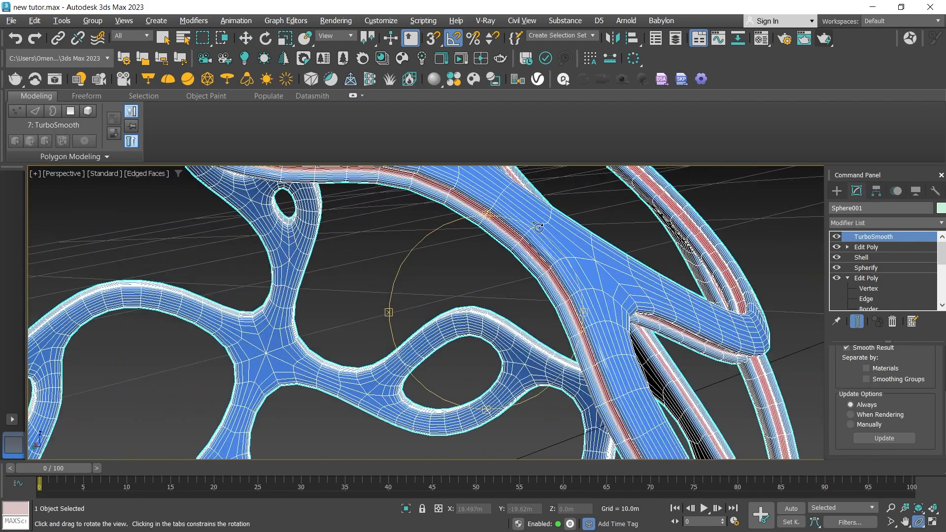
pyautogui.click(822, 42)
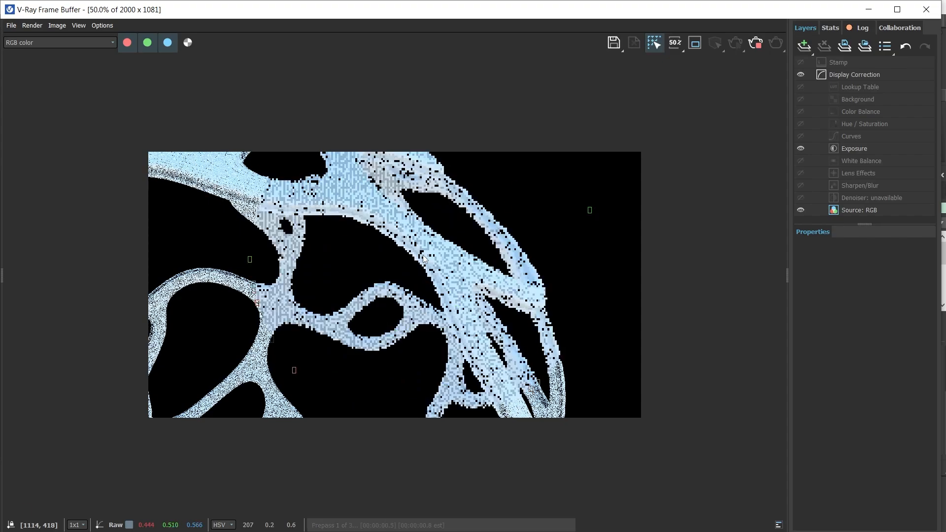
pyautogui.scroll(2, 383, 243)
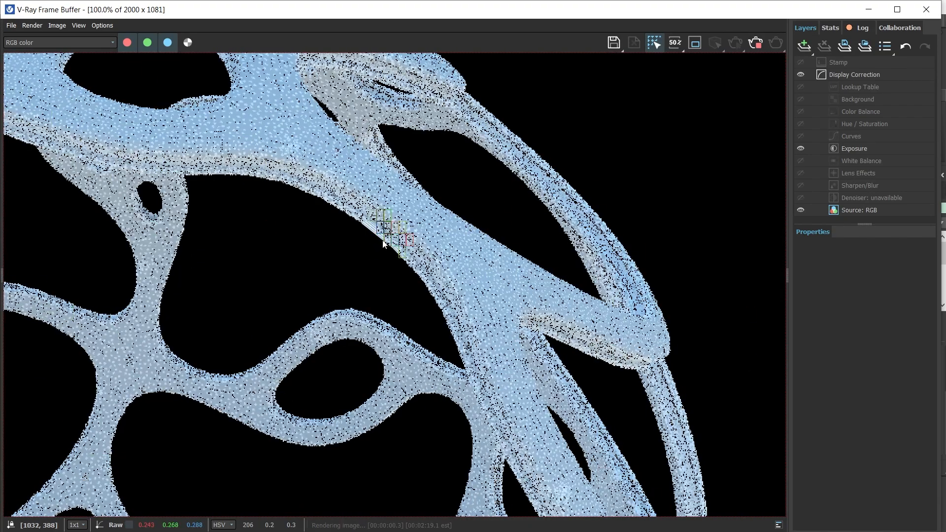
pyautogui.scroll(2, 368, 247)
pyautogui.scroll(-2, 434, 221)
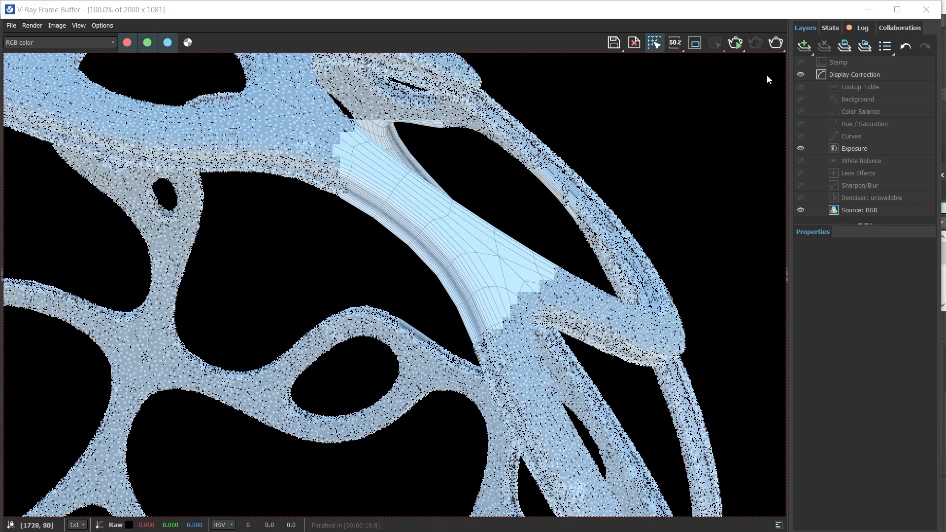
pyautogui.click(927, 9)
pyautogui.scroll(-6, 493, 316)
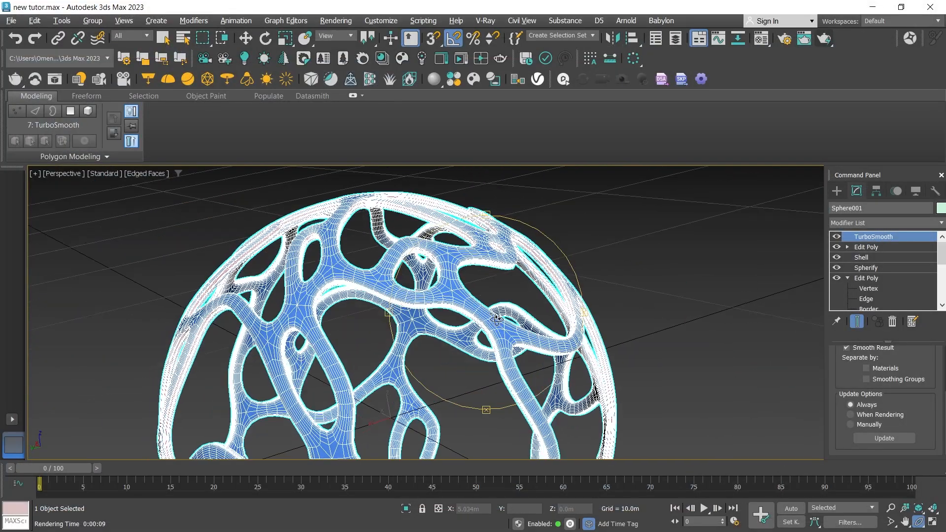
pyautogui.keyDown('alt'); pyautogui.moveTo(493, 316); pyautogui.dragTo(445, 261, button='middle'); pyautogui.keyUp('alt')
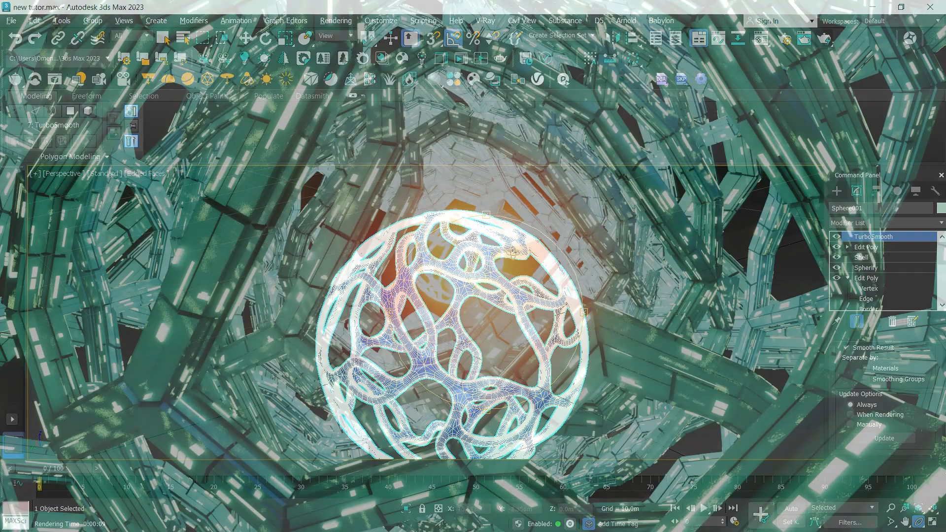